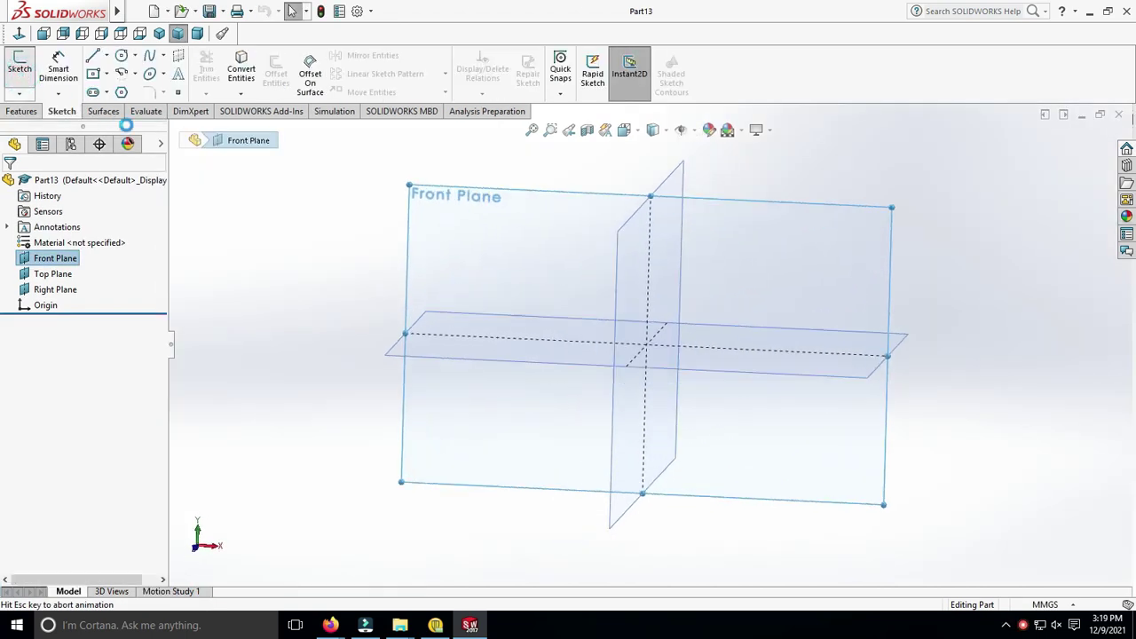
Hide the planes and draw a 60-long vertical midpoint line centred on the origin
{"action": "left_click", "coordinate": [677, 133]}
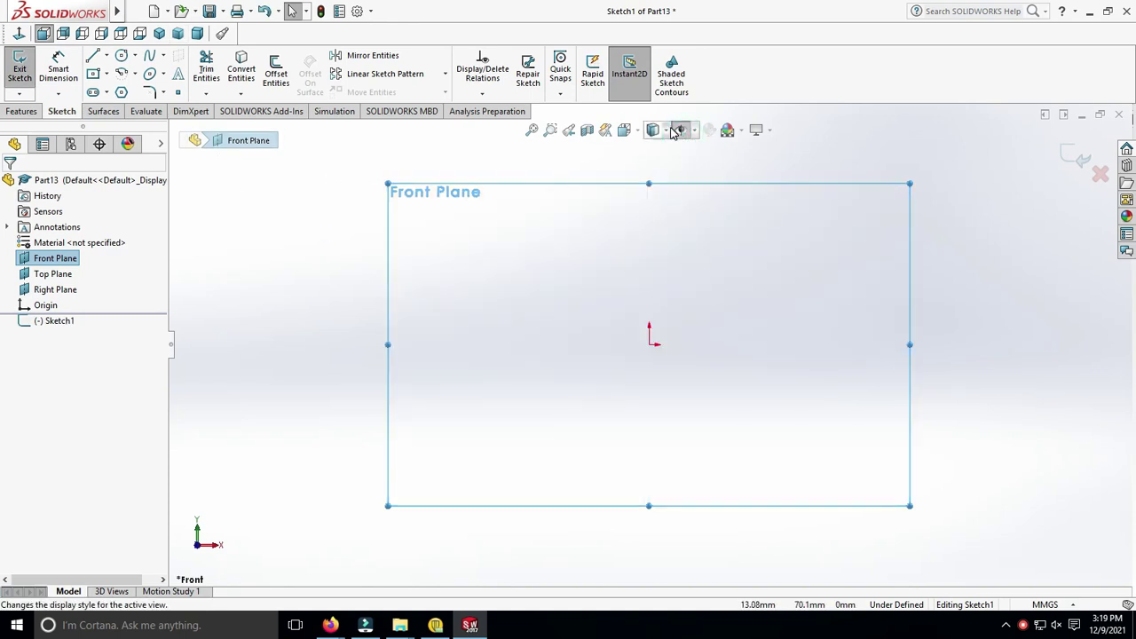
{"action": "left_click", "coordinate": [106, 56]}
{"action": "left_click", "coordinate": [125, 103]}
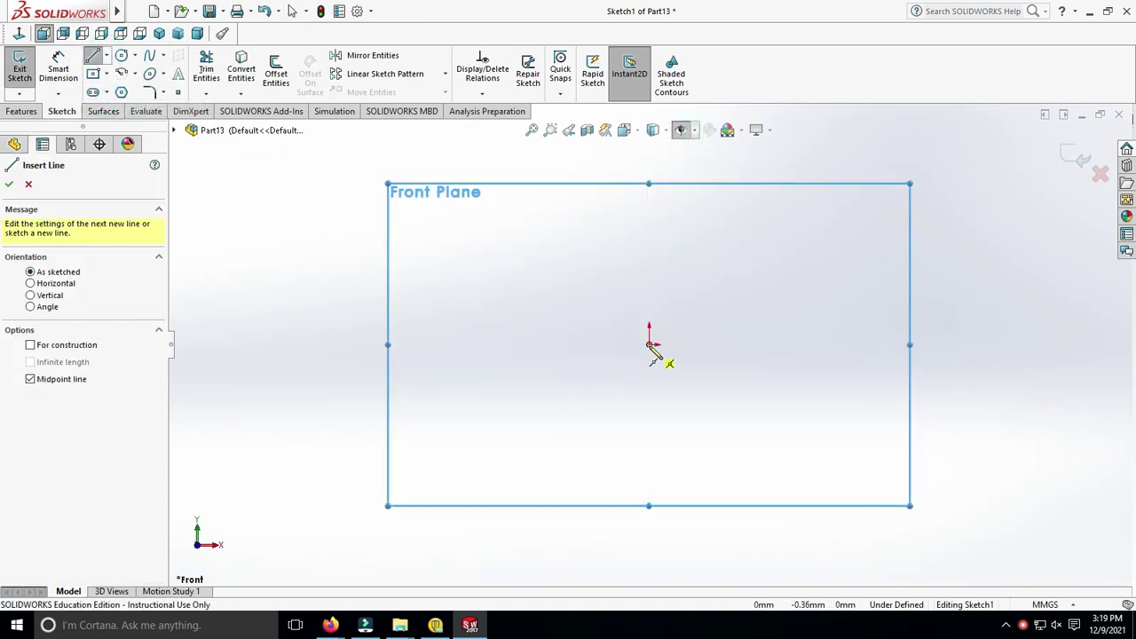
{"action": "left_click", "coordinate": [649, 345]}
{"action": "left_click", "coordinate": [619, 289]}
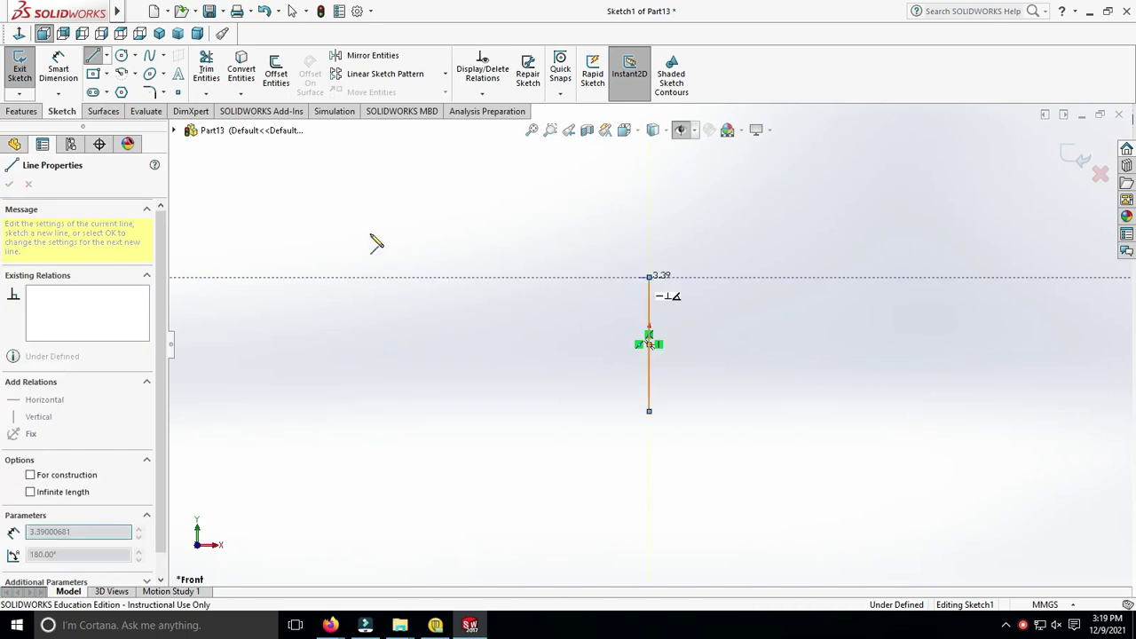
{"action": "key", "text": "Escape"}
{"action": "key", "text": "d"}
{"action": "left_click", "coordinate": [649, 320]}
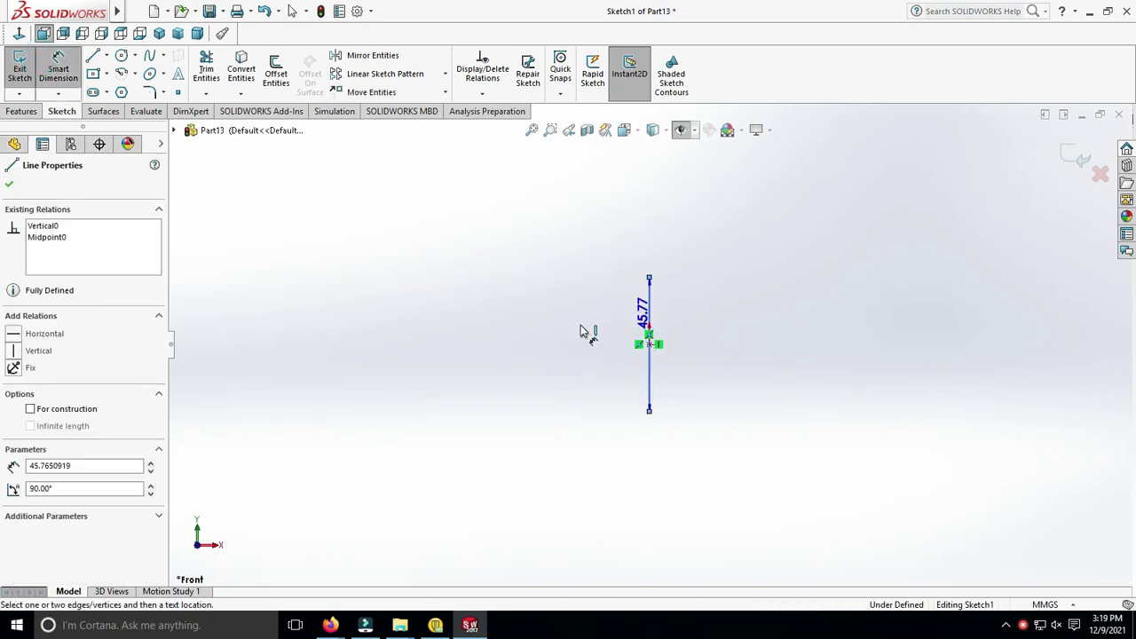
{"action": "left_click", "coordinate": [581, 331]}
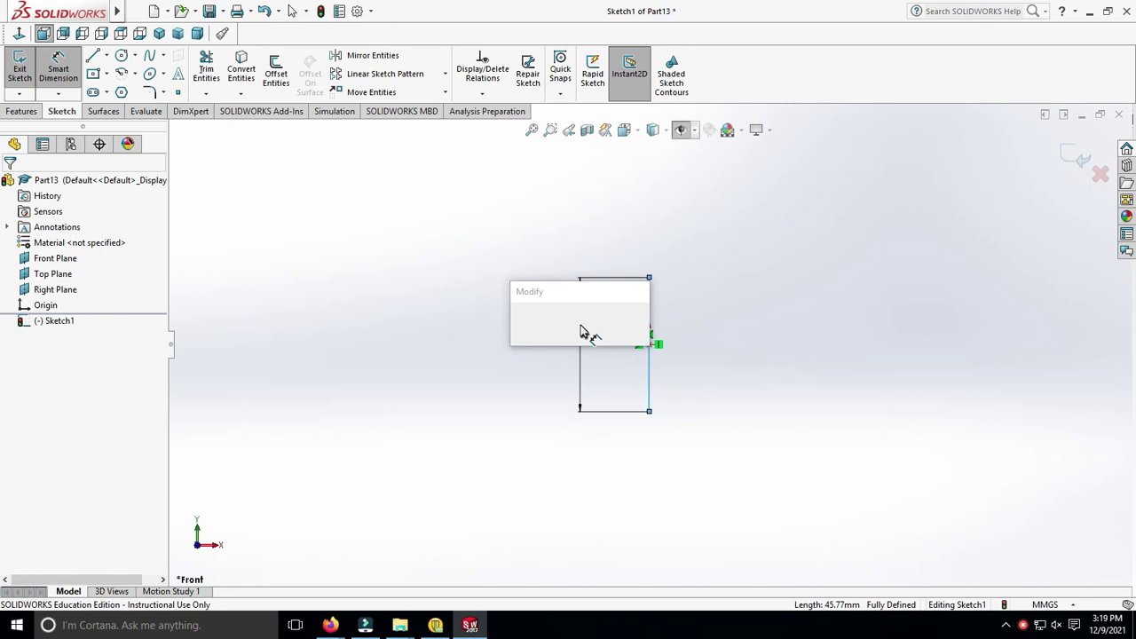
{"action": "type", "text": "60"}
{"action": "key", "text": "Return"}
{"action": "key", "text": "Escape"}
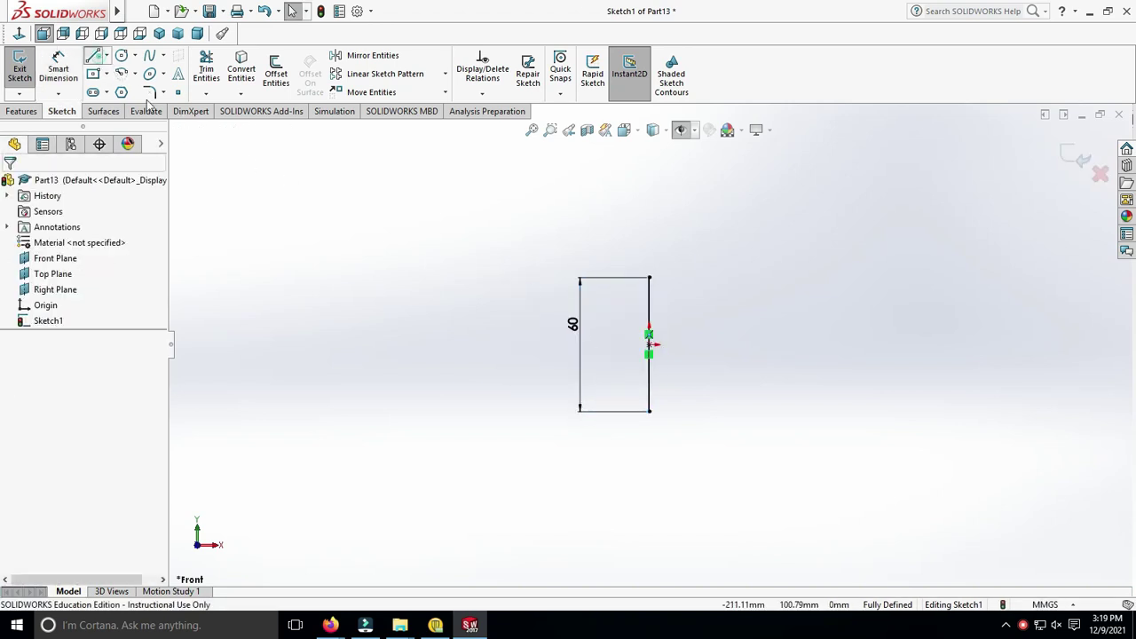
Draw a horizontal top segment from the line's top end, then an angled line down and right
{"action": "key", "text": "l"}
{"action": "left_click", "coordinate": [649, 278]}
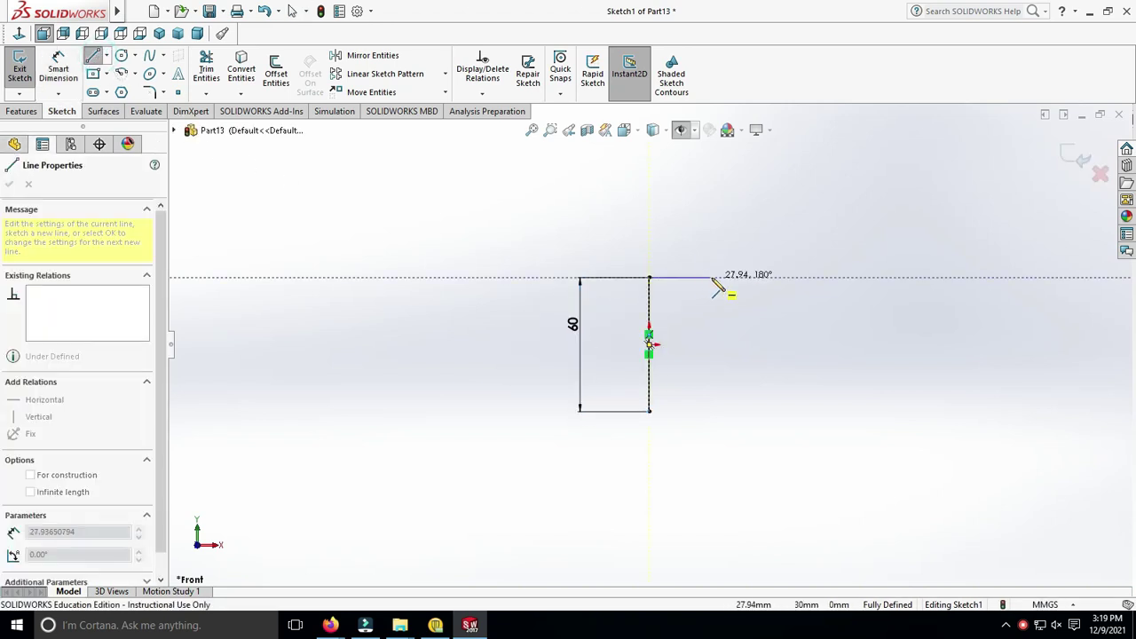
{"action": "left_click", "coordinate": [713, 278]}
{"action": "left_click", "coordinate": [781, 305]}
{"action": "key", "text": "Escape"}
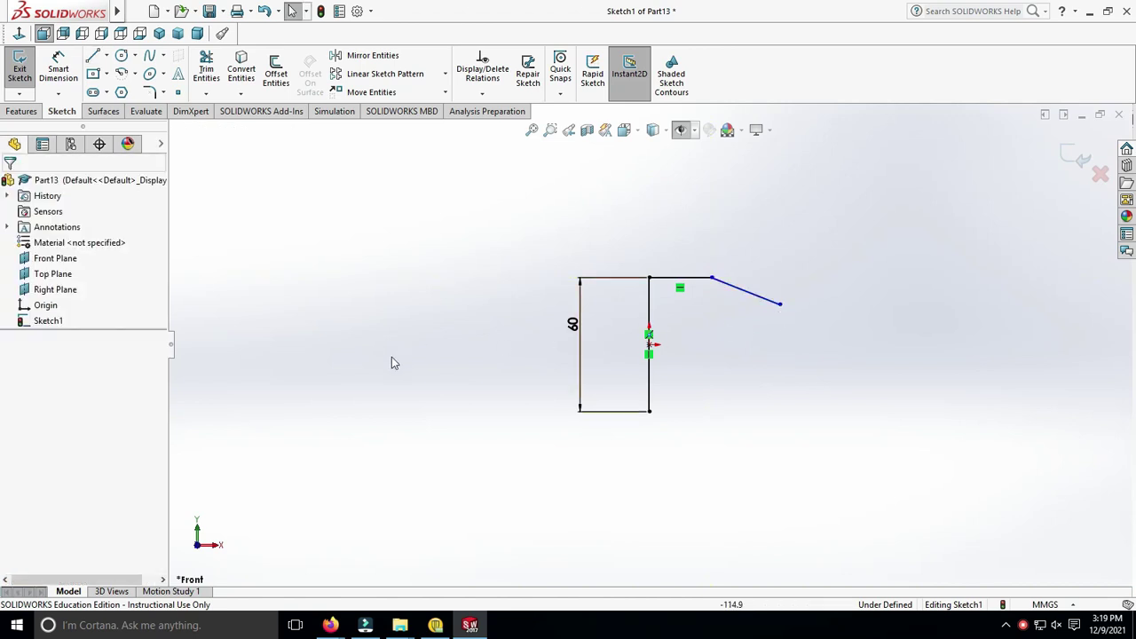
Add a horizontal centerline from the origin and dimension the top segment to 20
{"action": "left_click", "coordinate": [106, 56]}
{"action": "left_click", "coordinate": [107, 87]}
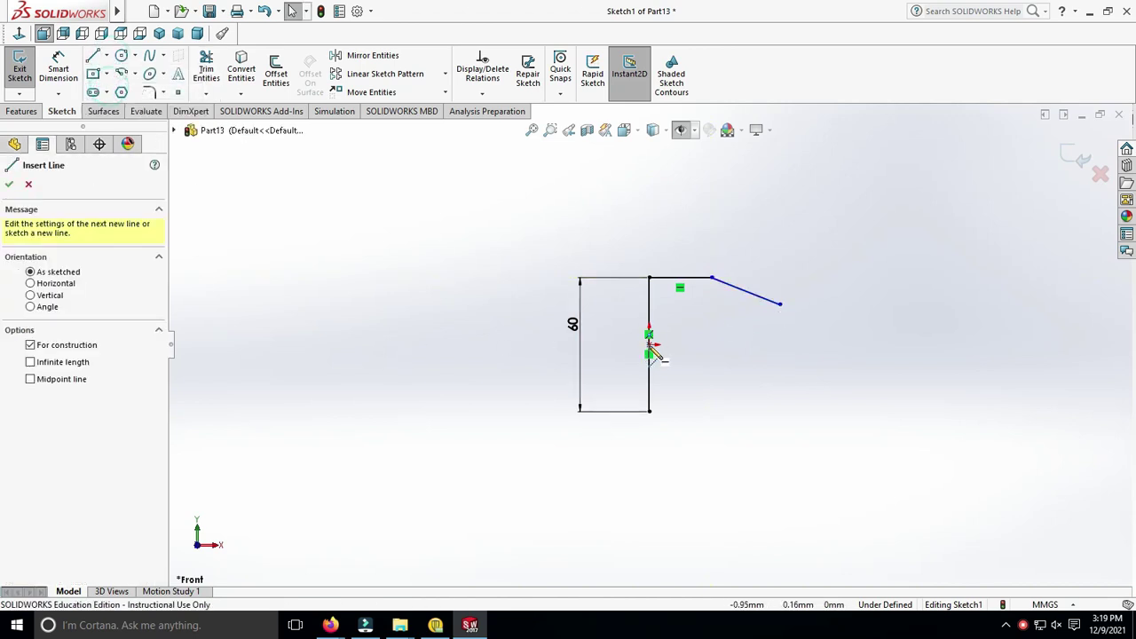
{"action": "left_click", "coordinate": [649, 344]}
{"action": "left_click", "coordinate": [603, 346]}
{"action": "key", "text": "Escape"}
{"action": "key", "text": "d"}
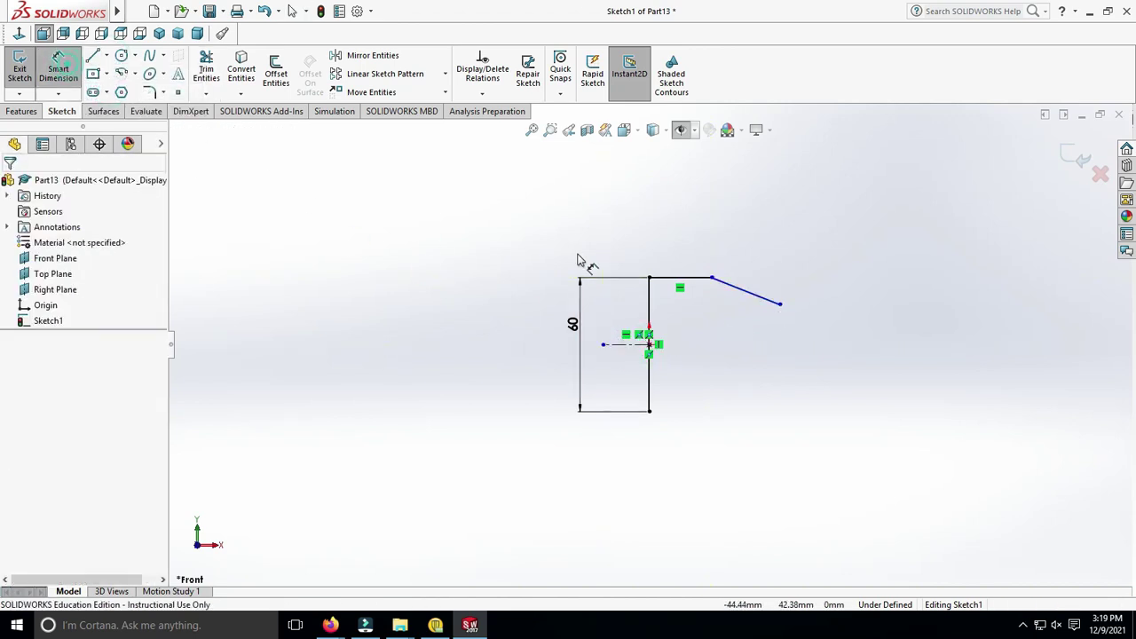
{"action": "left_click", "coordinate": [672, 266]}
{"action": "left_click", "coordinate": [670, 259]}
{"action": "type", "text": "2"}
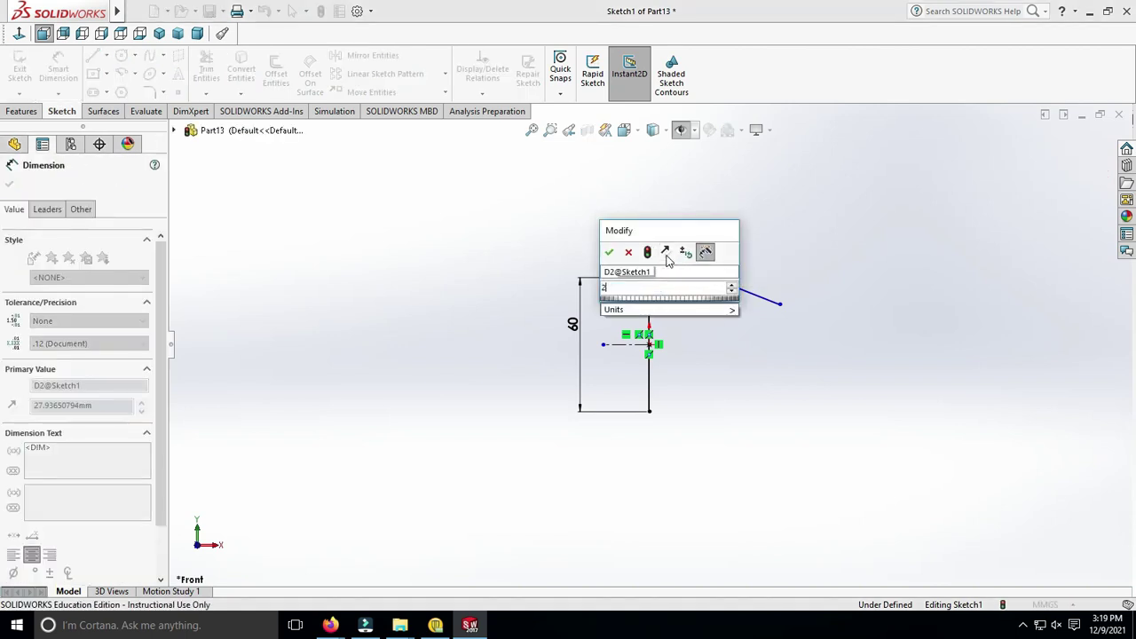
{"action": "key", "text": "Return"}
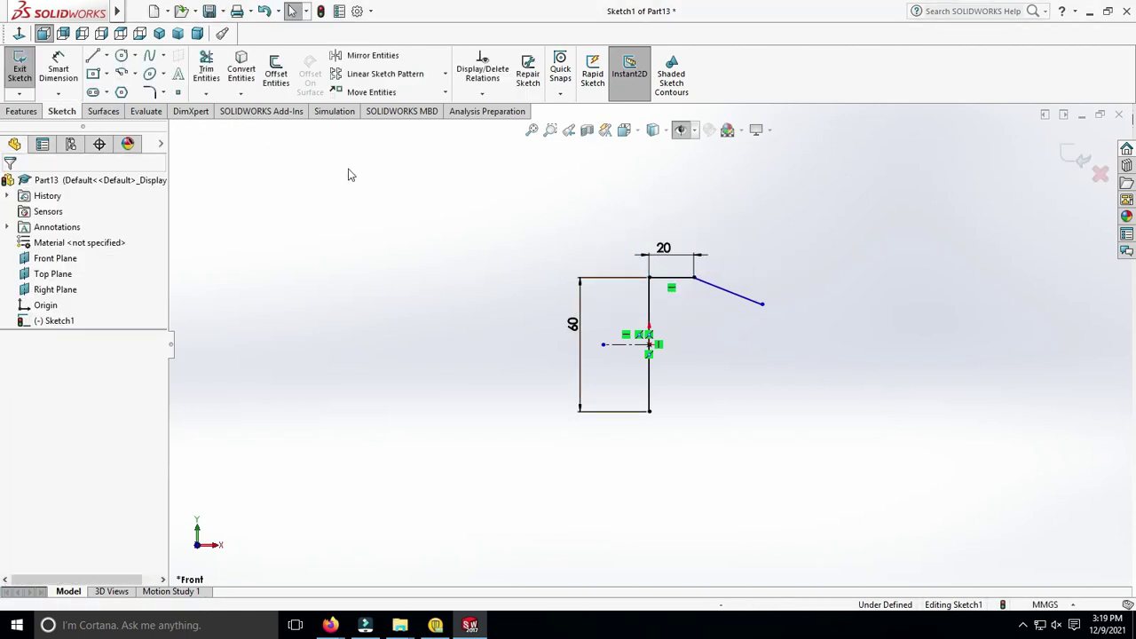
Mirror the top segment and angled line about the horizontal centerline
{"action": "left_click", "coordinate": [365, 59]}
{"action": "left_click", "coordinate": [675, 278]}
{"action": "left_click", "coordinate": [715, 286]}
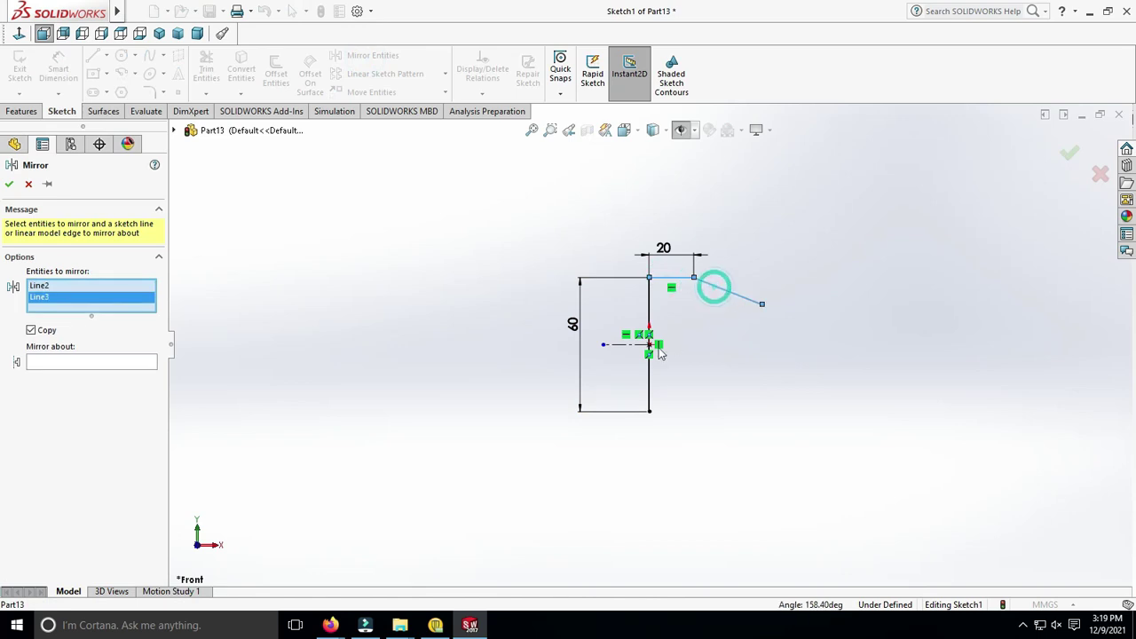
{"action": "left_click", "coordinate": [102, 359]}
{"action": "left_click", "coordinate": [619, 345]}
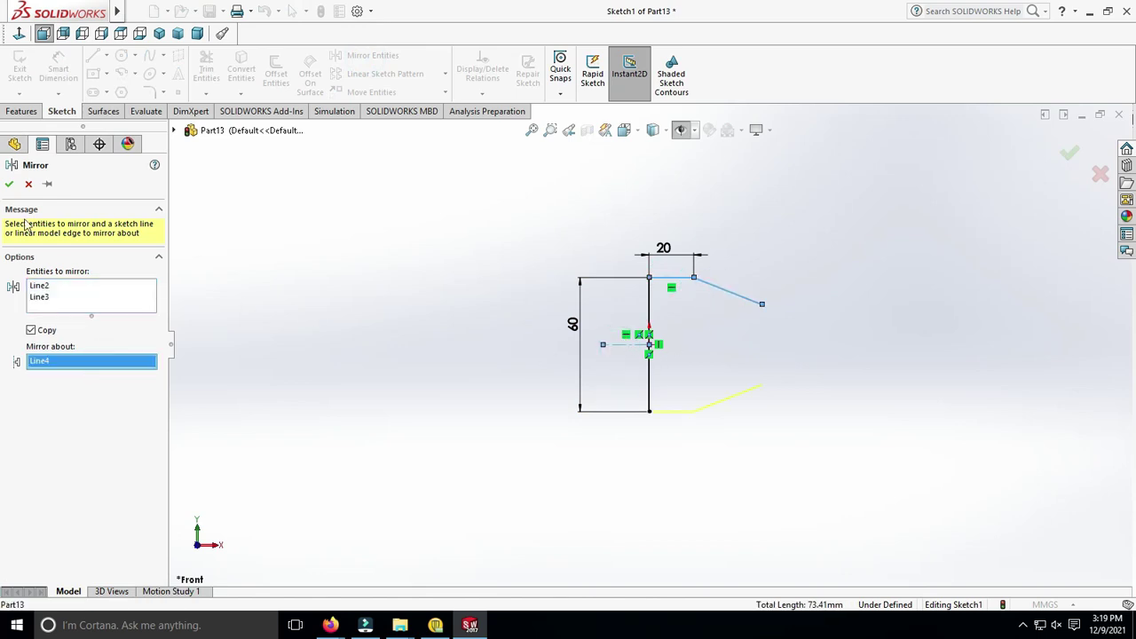
{"action": "left_click", "coordinate": [9, 184]}
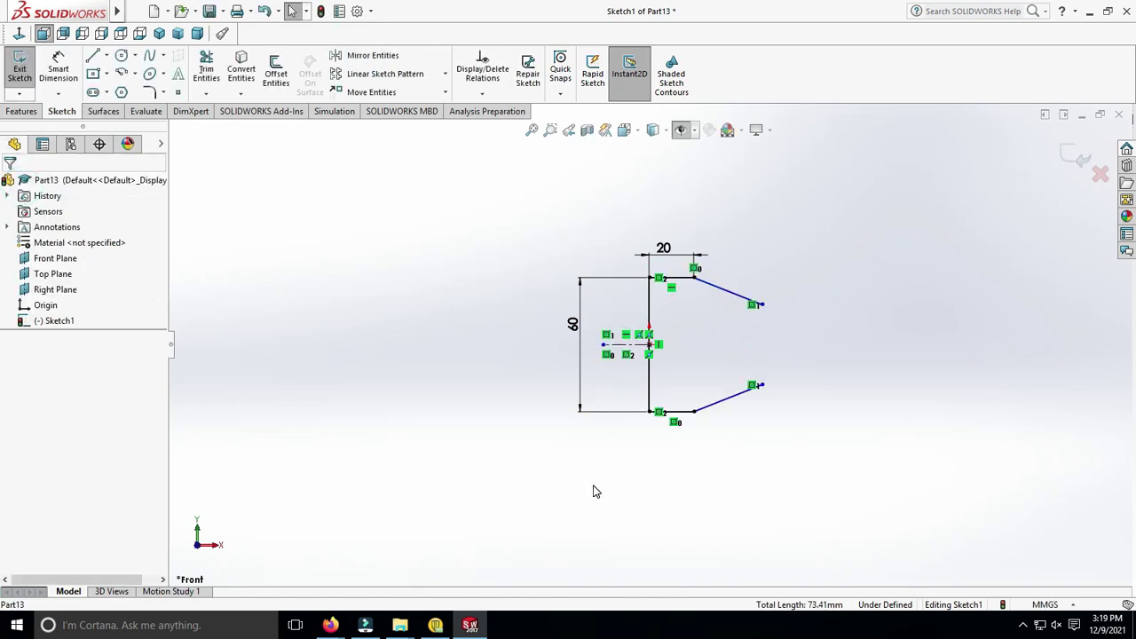
Draw a three-point arc joining the ends of the two angled lines
{"action": "left_click", "coordinate": [136, 76]}
{"action": "left_click", "coordinate": [148, 124]}
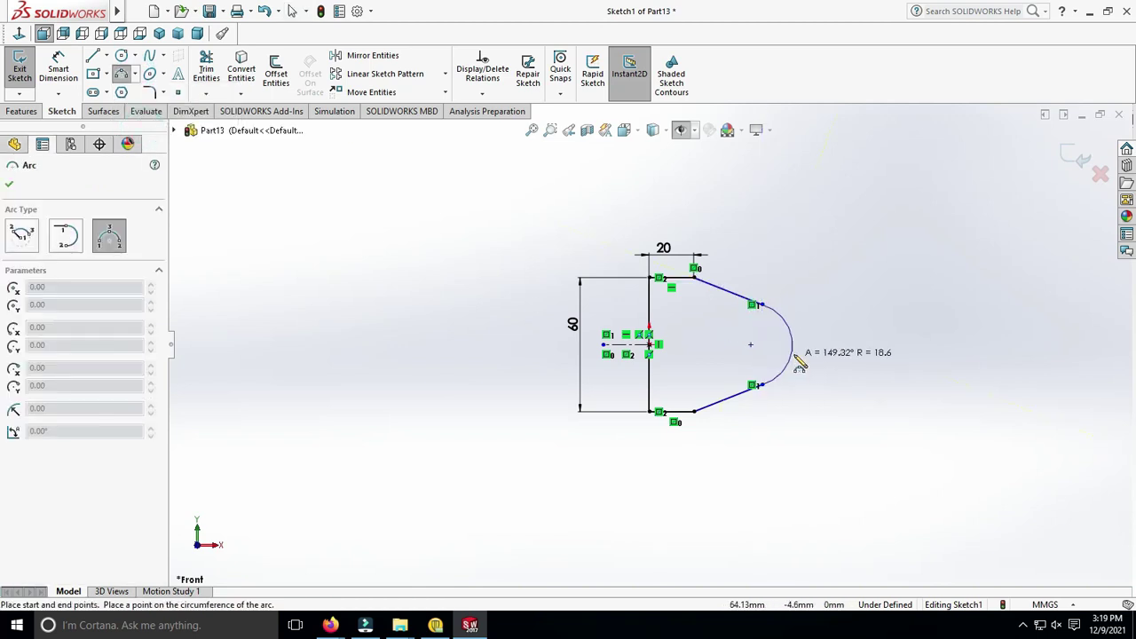
{"action": "left_click", "coordinate": [799, 364]}
{"action": "key", "text": "Escape"}
{"action": "scroll", "coordinate": [781, 337], "scroll_direction": "down", "scroll_amount": 3}
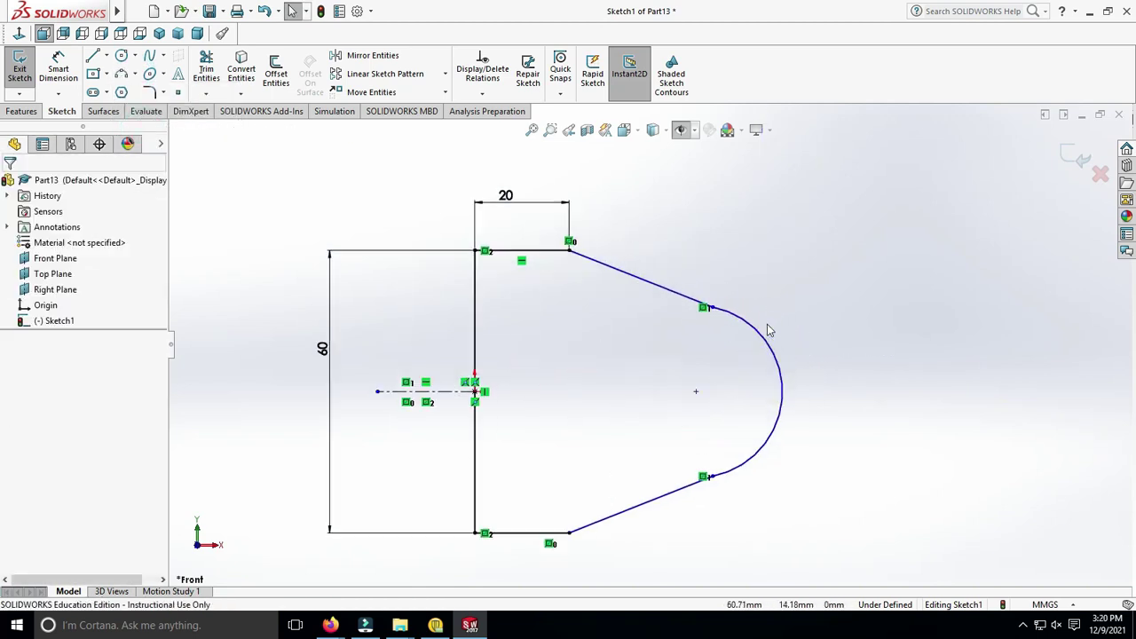
Make the arc tangent to both the upper and lower angled lines
{"action": "left_click", "coordinate": [750, 330]}
{"action": "left_click", "coordinate": [684, 299], "text": "ctrl"}
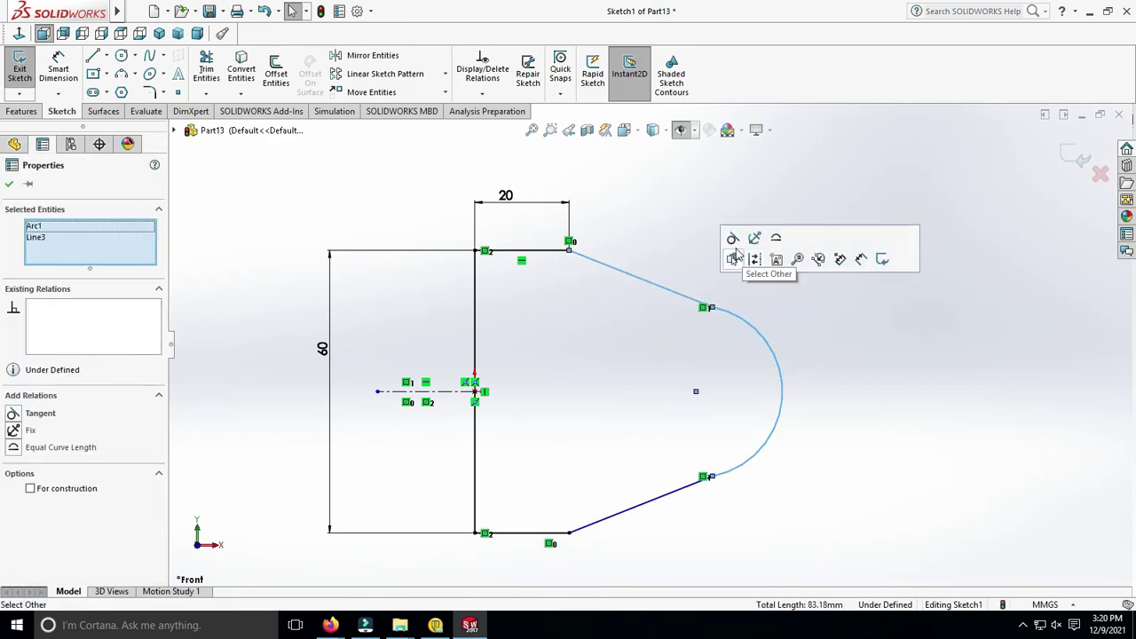
{"action": "left_click", "coordinate": [735, 245]}
{"action": "left_click", "coordinate": [736, 464]}
{"action": "left_click", "coordinate": [698, 483]}
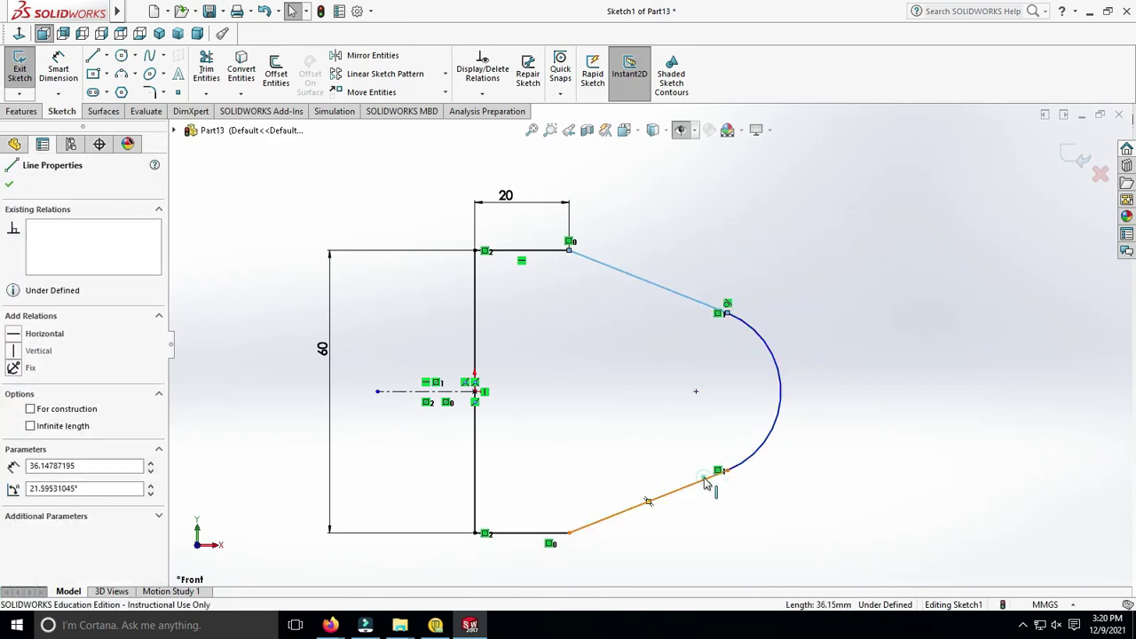
{"action": "left_click", "coordinate": [754, 451], "text": "ctrl"}
{"action": "left_click", "coordinate": [770, 520]}
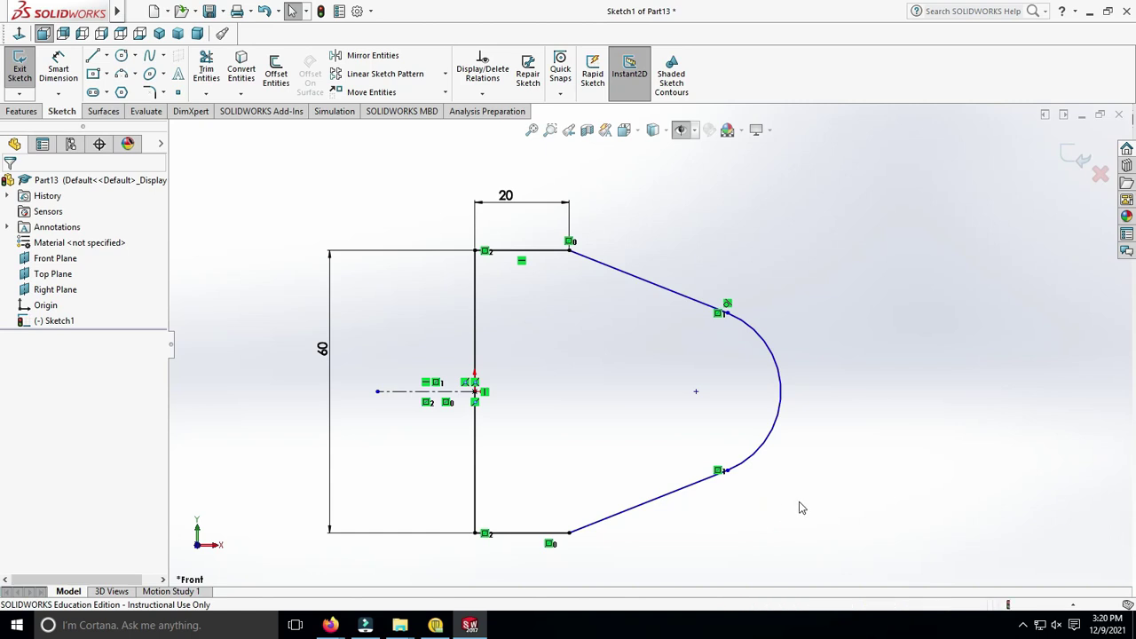
{"action": "left_click", "coordinate": [58, 71]}
Dimension the arc centre 70 from the vertical line
{"action": "left_click", "coordinate": [696, 393]}
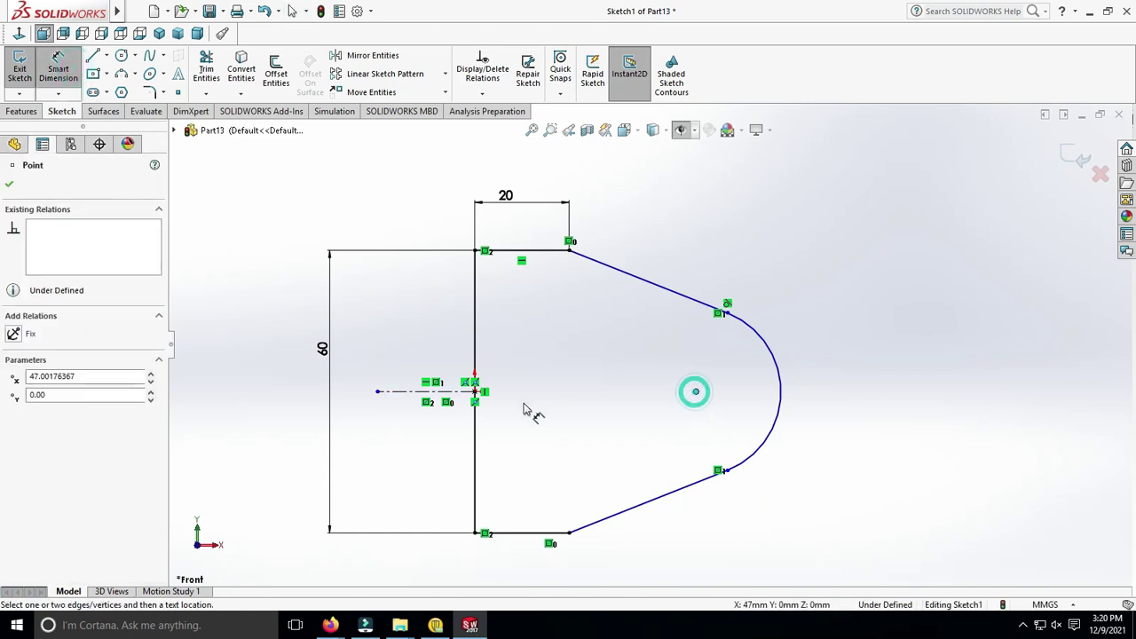
{"action": "left_click", "coordinate": [479, 395]}
{"action": "scroll", "coordinate": [578, 522], "scroll_direction": "down", "scroll_amount": 2}
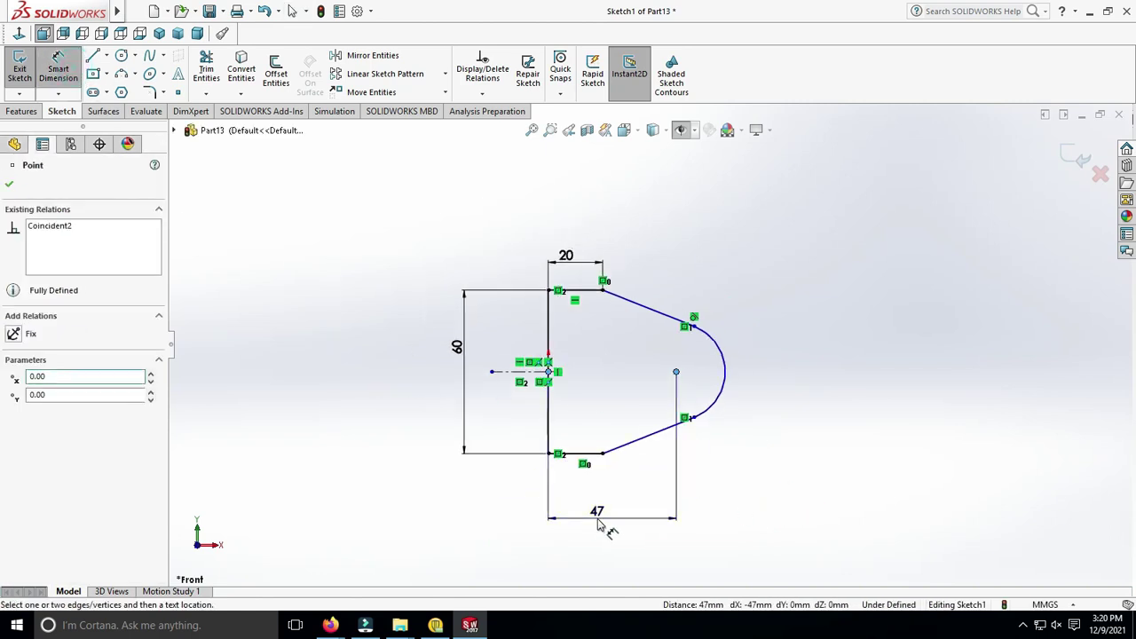
{"action": "left_click", "coordinate": [599, 526]}
{"action": "type", "text": "70"}
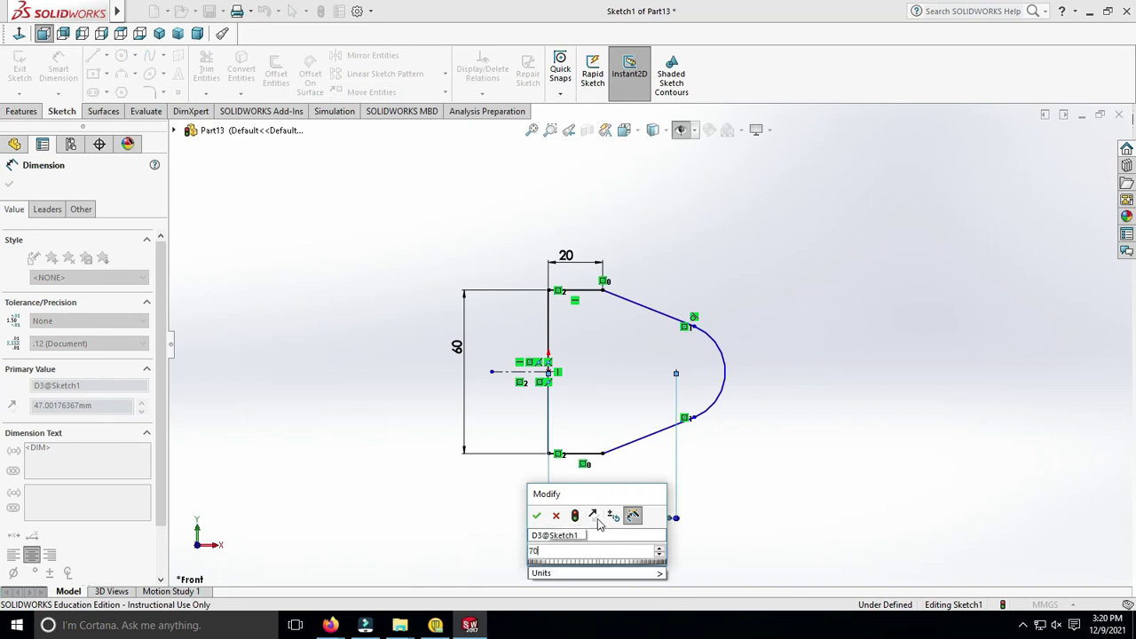
{"action": "key", "text": "Return"}
{"action": "key", "text": "Escape"}
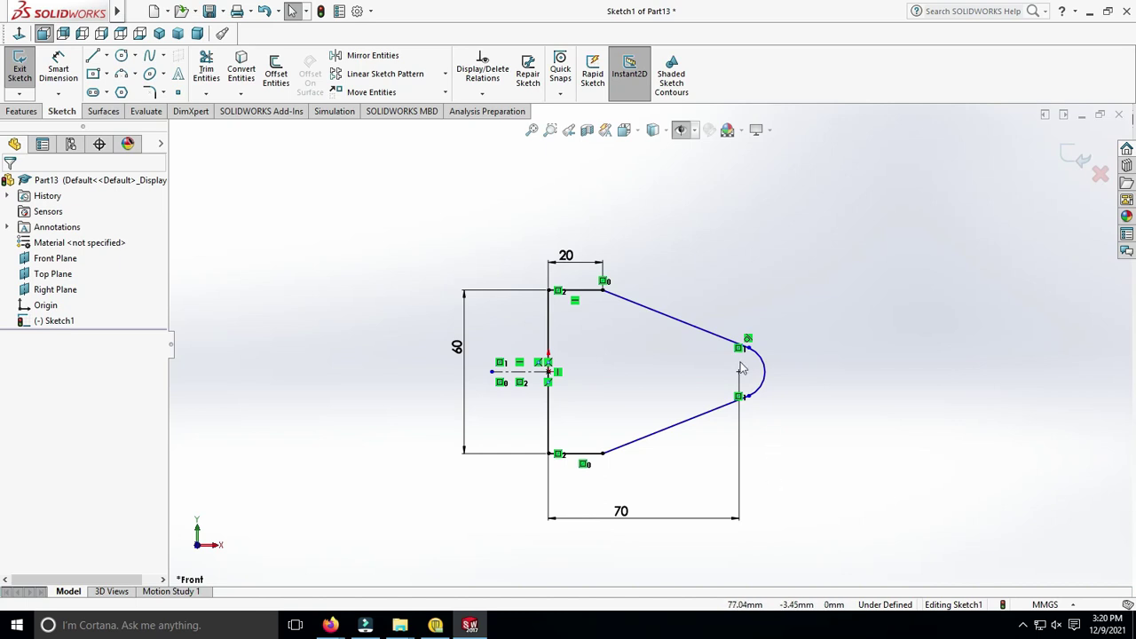
Give the arc a radius of 20, fully defining the sketch
{"action": "left_click", "coordinate": [62, 68]}
{"action": "left_click", "coordinate": [777, 372]}
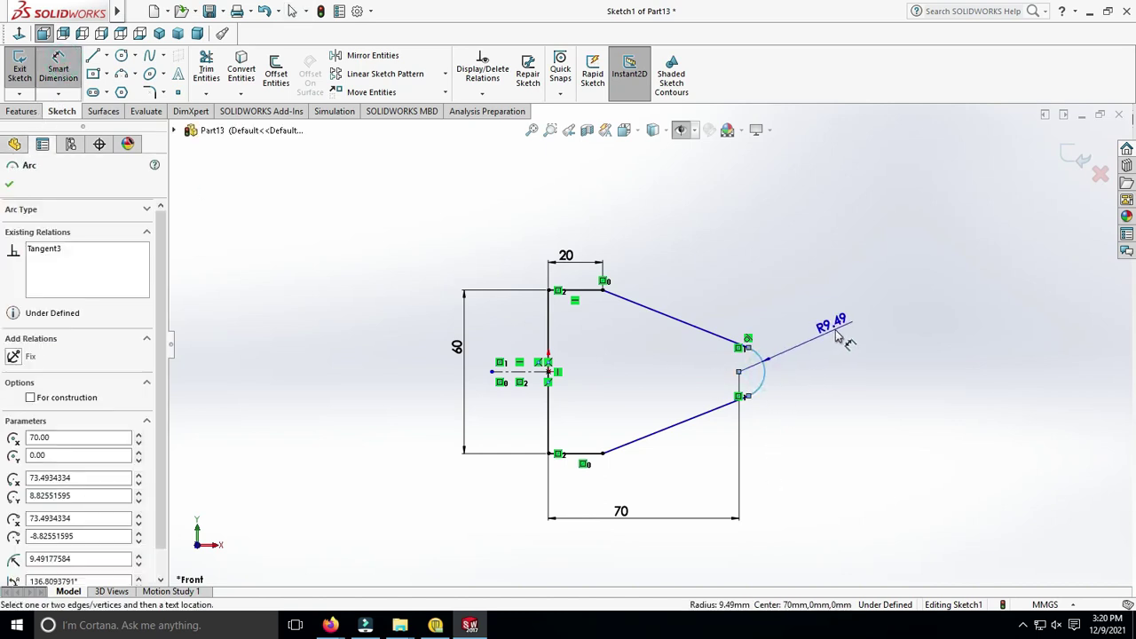
{"action": "left_click", "coordinate": [844, 328]}
{"action": "type", "text": "20"}
{"action": "key", "text": "Return"}
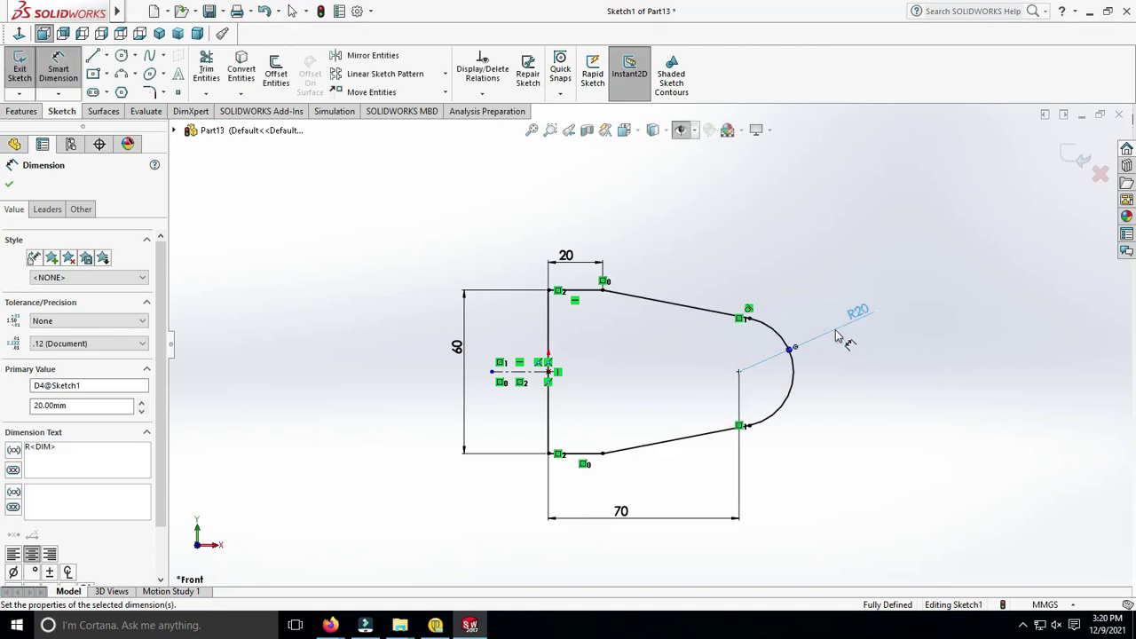
{"action": "key", "text": "Escape"}
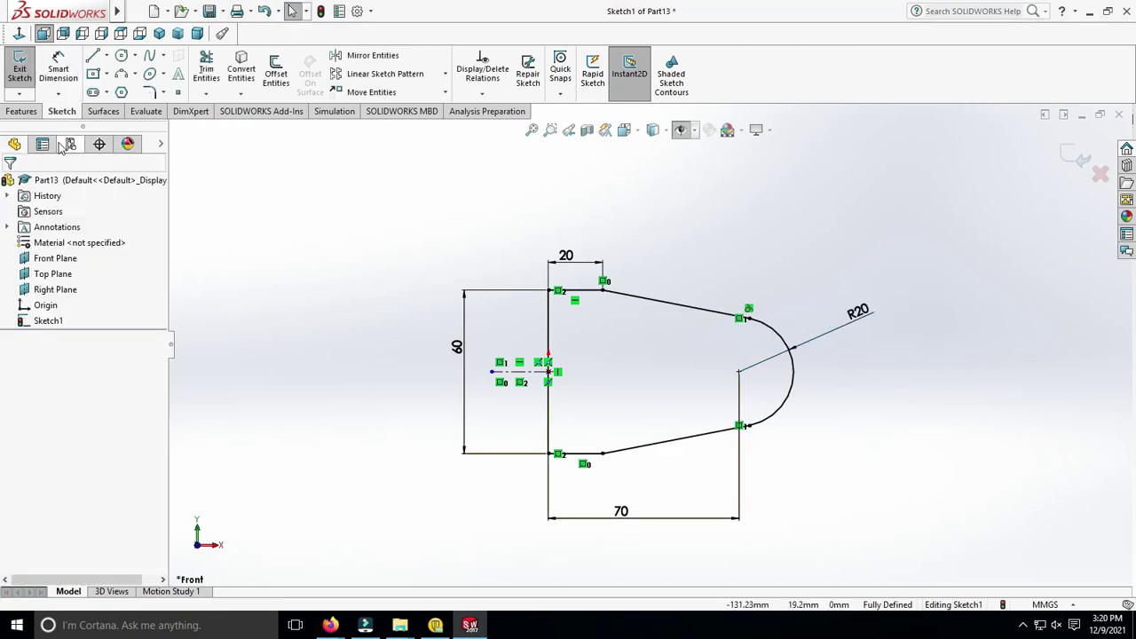
{"action": "left_click", "coordinate": [21, 112]}
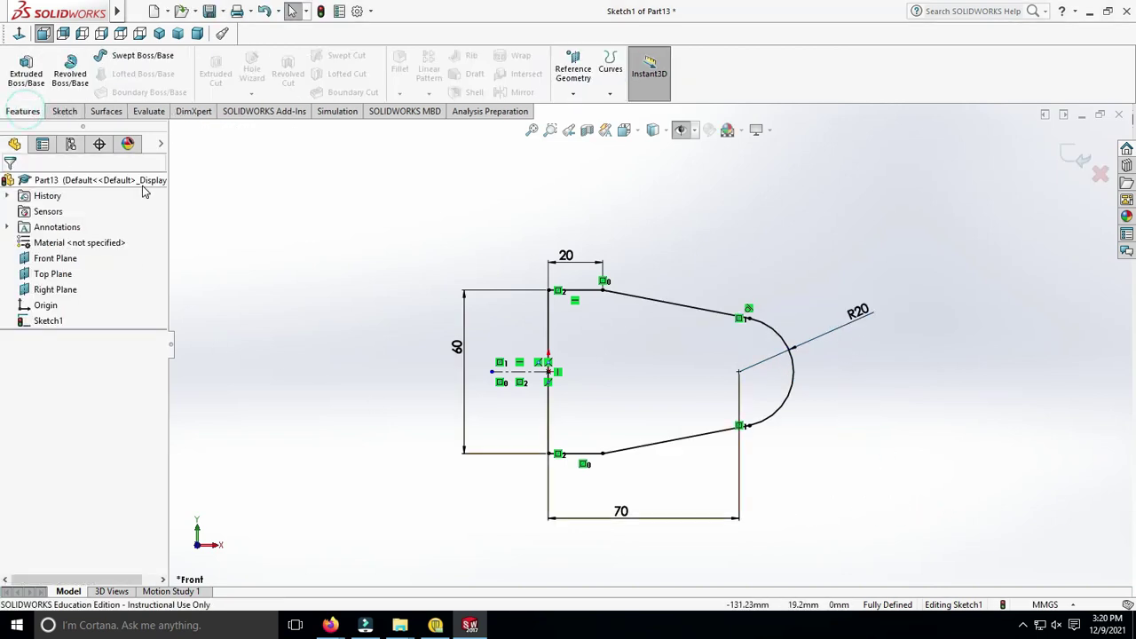
Boss-extrude Sketch1 mid-plane to a 65 mm depth and orbit the block
{"action": "left_click", "coordinate": [23, 112]}
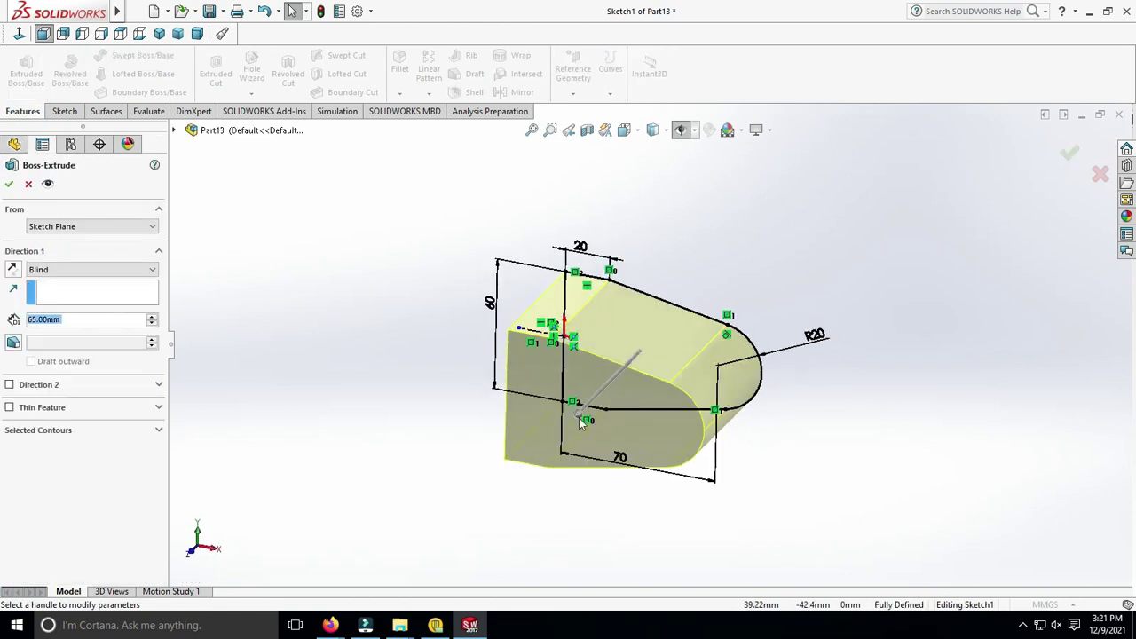
{"action": "left_click", "coordinate": [106, 269]}
{"action": "left_click", "coordinate": [89, 329]}
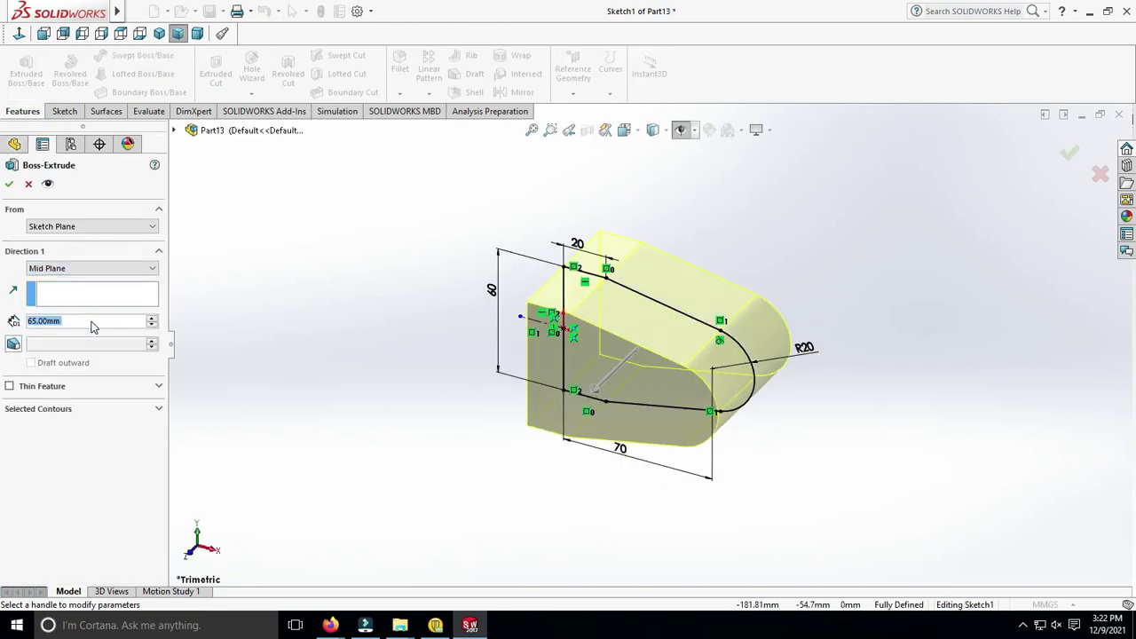
{"action": "left_click", "coordinate": [9, 184]}
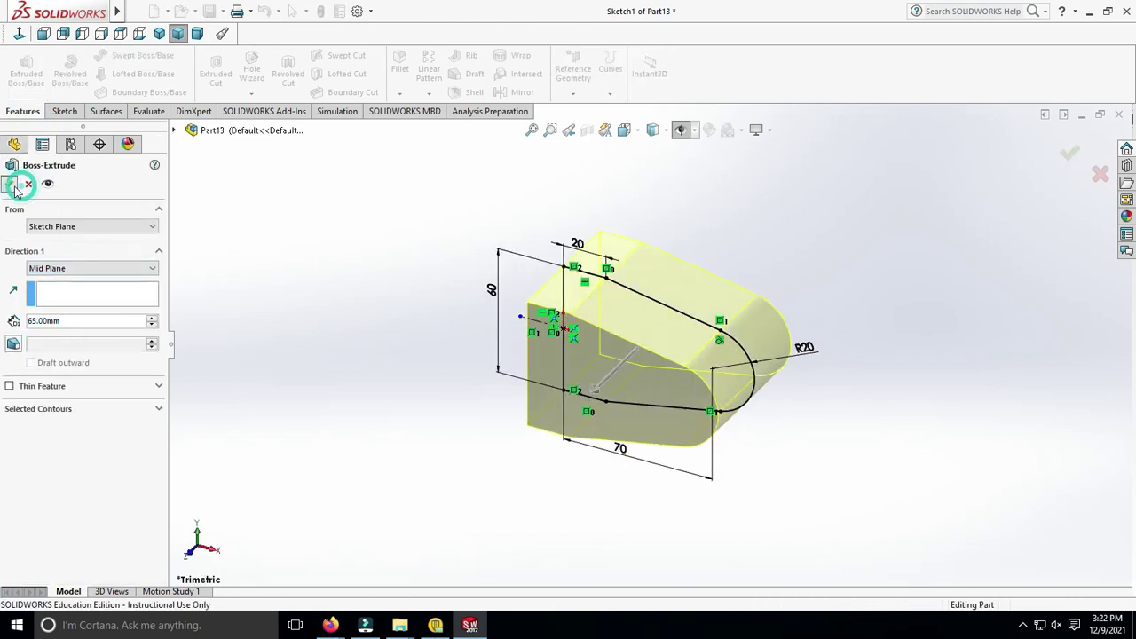
{"action": "mouse_move", "coordinate": [446, 412]}
{"action": "middle_mouse_down"}
{"action": "mouse_move", "coordinate": [532, 626]}
{"action": "mouse_move", "coordinate": [632, 331]}
{"action": "middle_mouse_up"}
{"action": "left_click", "coordinate": [631, 331]}
Start a sketch on the block's face, view it normal, and draw a centre rectangle
{"action": "left_click", "coordinate": [575, 319]}
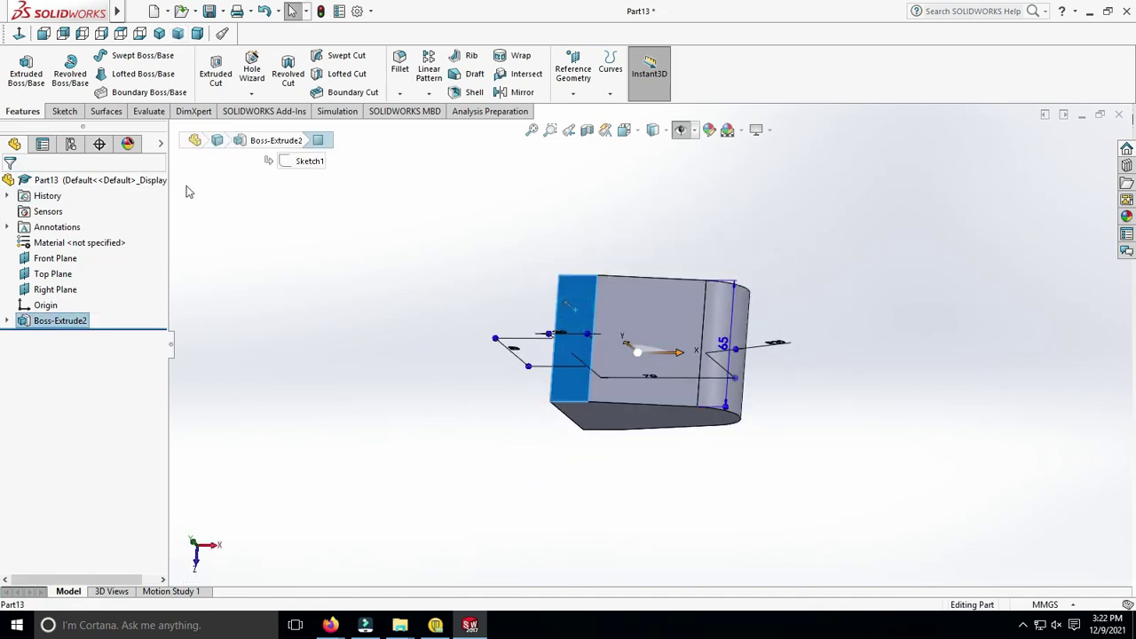
{"action": "left_click", "coordinate": [64, 111]}
{"action": "left_click", "coordinate": [21, 71]}
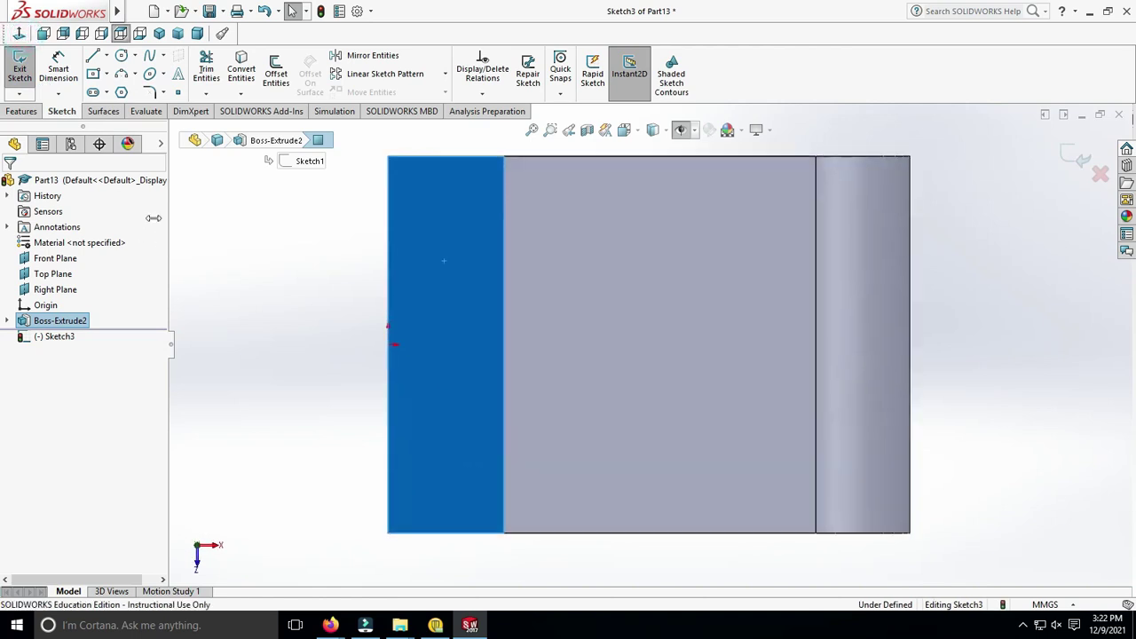
{"action": "left_click", "coordinate": [103, 76]}
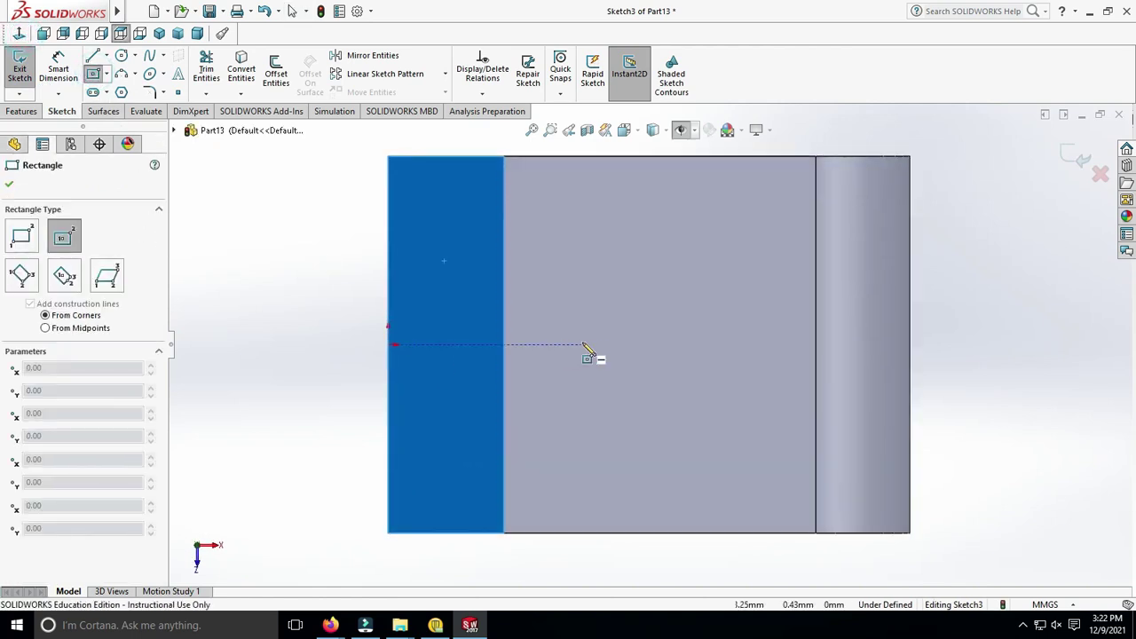
{"action": "left_click", "coordinate": [669, 344]}
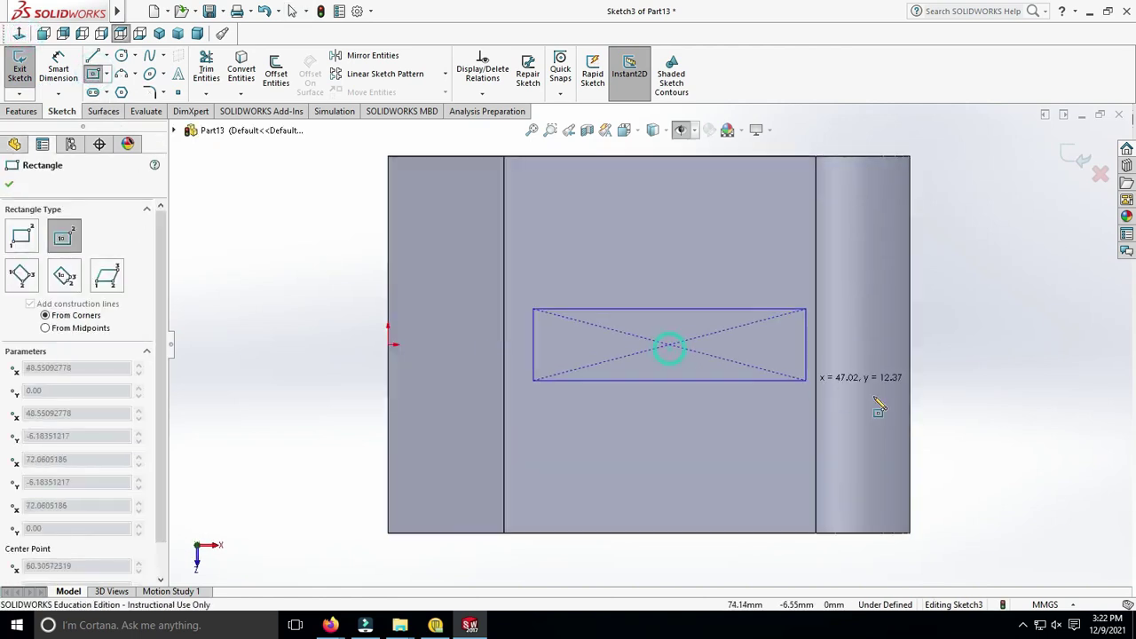
{"action": "left_click", "coordinate": [925, 426]}
{"action": "key", "text": "Escape"}
Offset the rectangle 12.5 mm from the block's left and top edges
{"action": "left_click", "coordinate": [57, 73]}
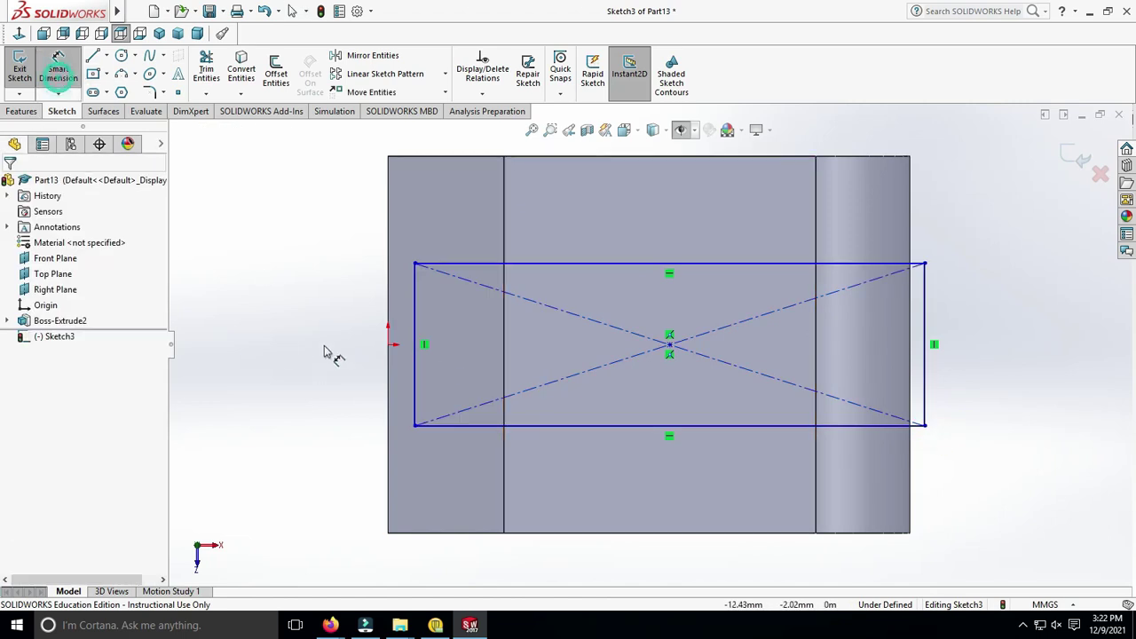
{"action": "left_click", "coordinate": [415, 307]}
{"action": "left_click", "coordinate": [390, 307]}
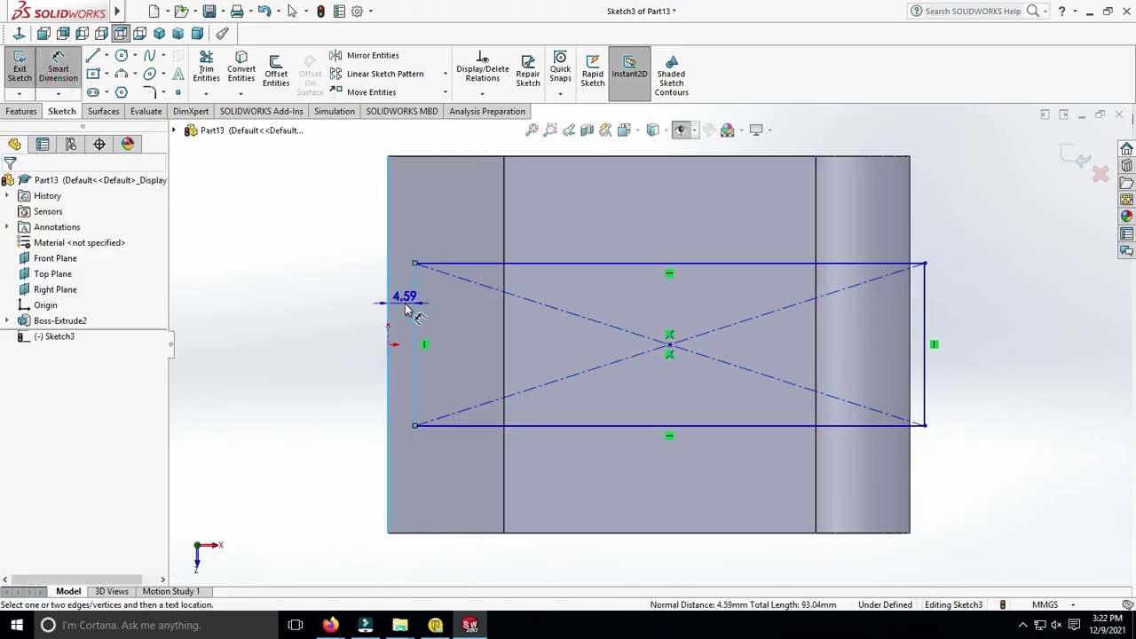
{"action": "left_click", "coordinate": [406, 302]}
{"action": "type", "text": "12.5"}
{"action": "key", "text": "Return"}
{"action": "key", "text": "Escape"}
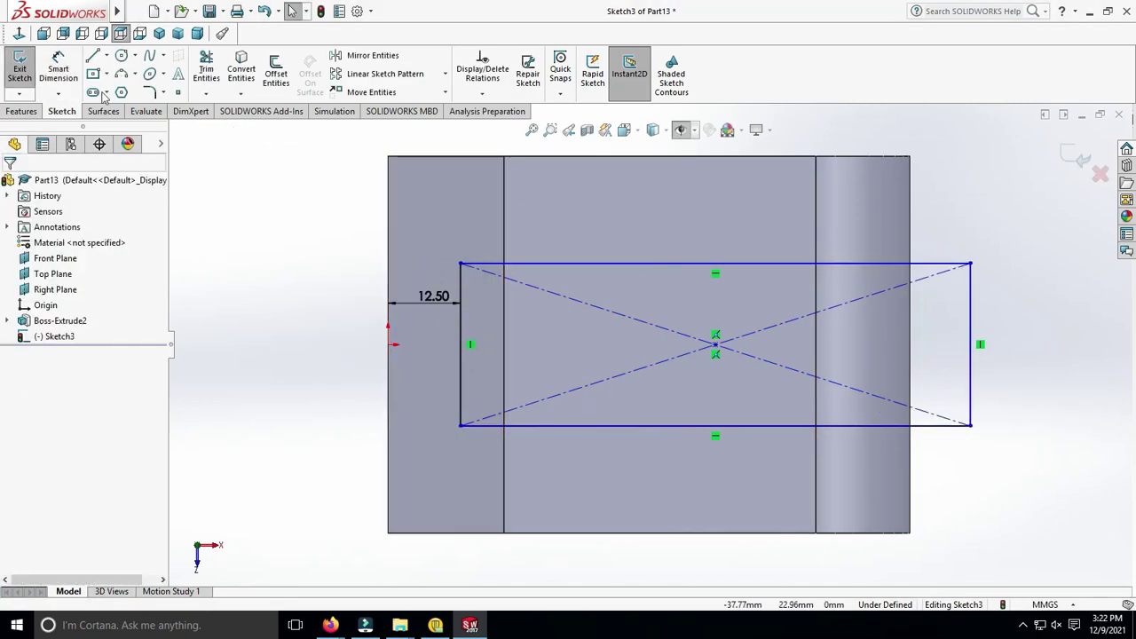
{"action": "left_click", "coordinate": [460, 161]}
{"action": "left_click", "coordinate": [460, 264]}
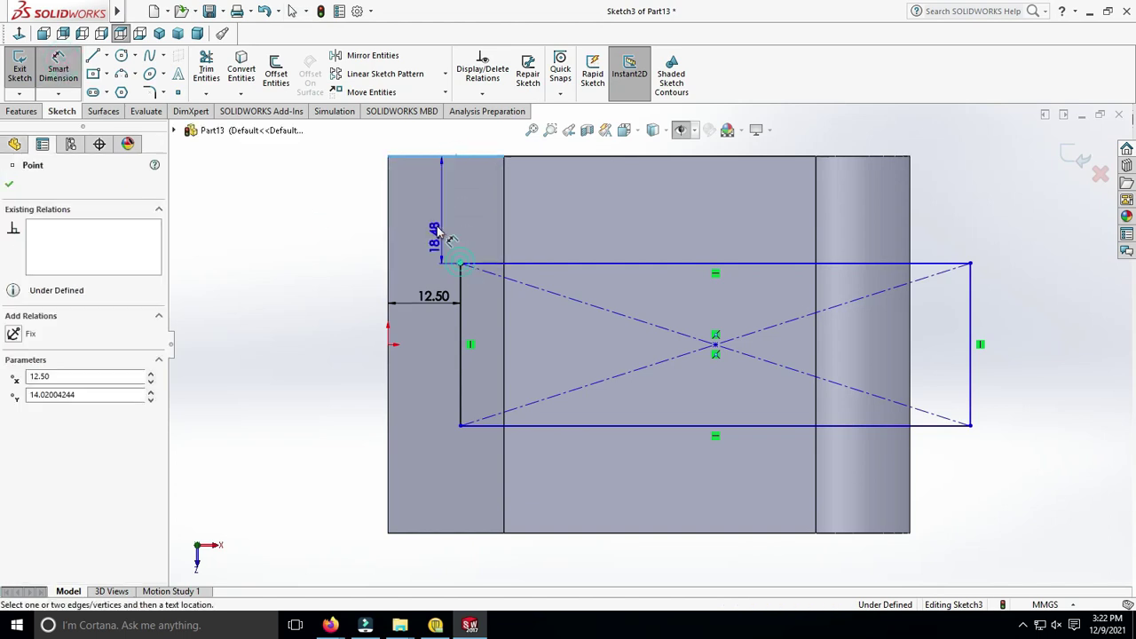
{"action": "left_click", "coordinate": [433, 218]}
{"action": "type", "text": "12.5"}
{"action": "key", "text": "Return"}
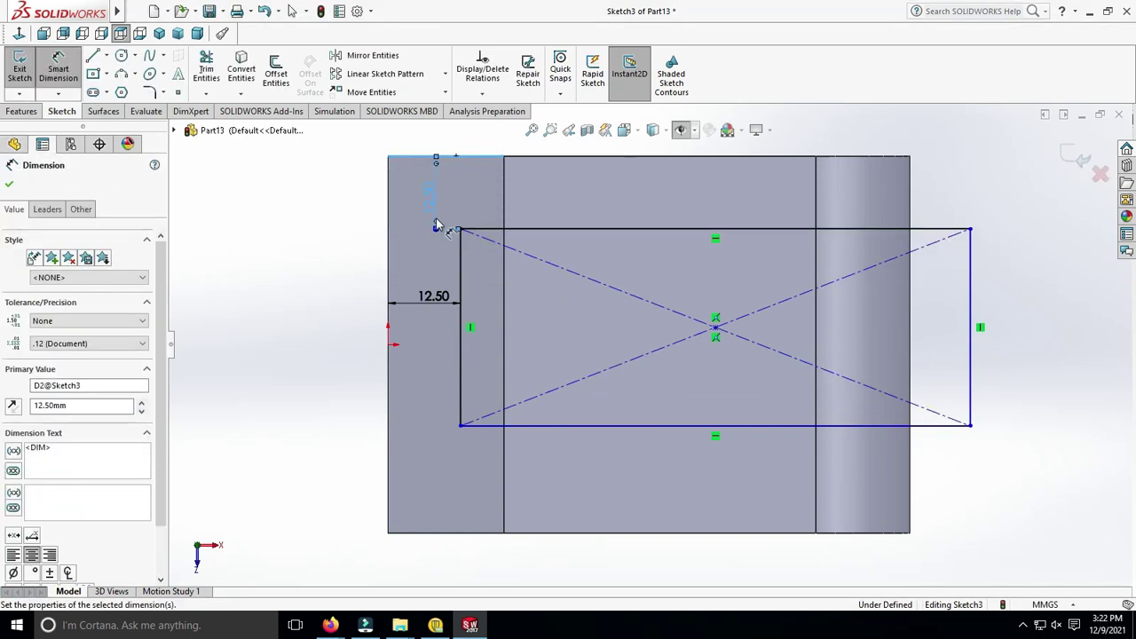
{"action": "key", "text": "Escape"}
Dimension the rectangle's width to 90 mm and fit the part in view
{"action": "key", "text": "z"}
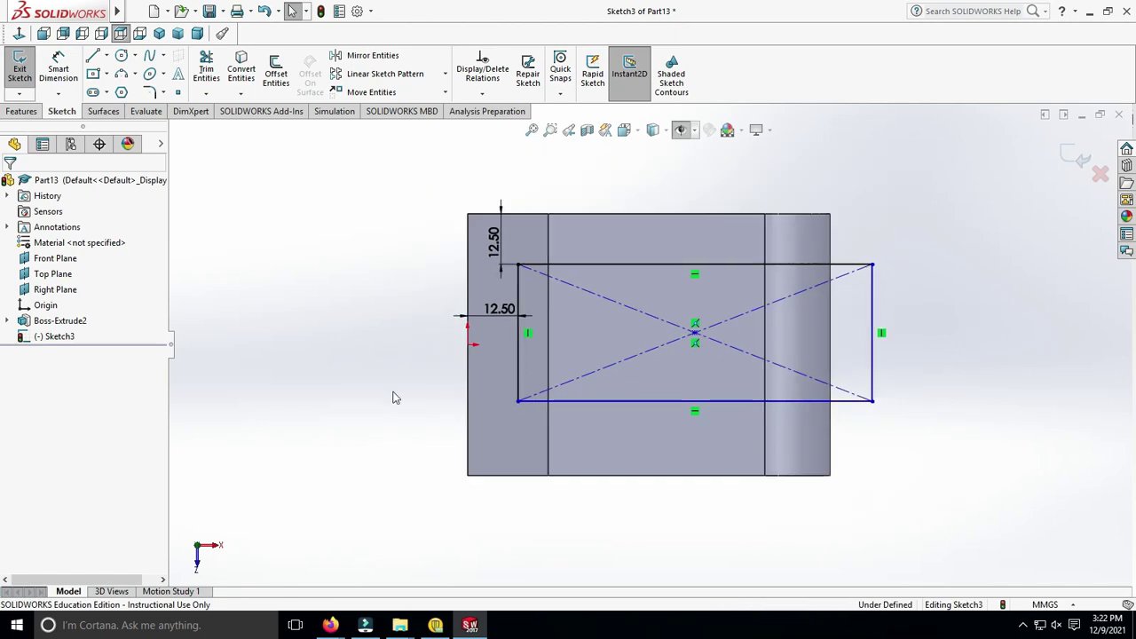
{"action": "left_click", "coordinate": [64, 65]}
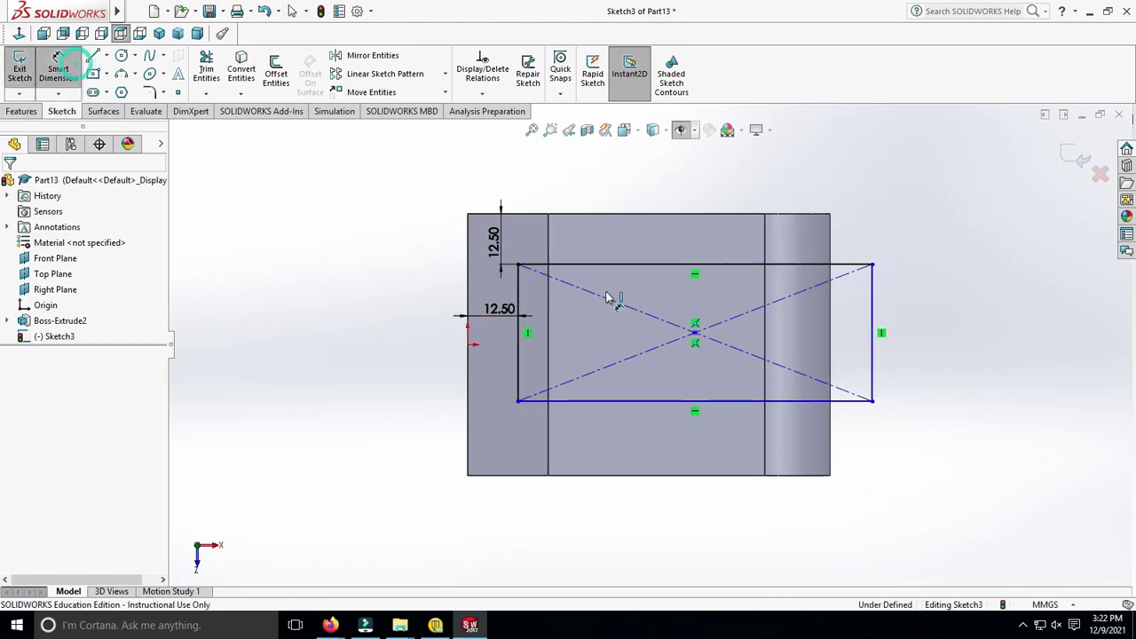
{"action": "left_click", "coordinate": [679, 402]}
{"action": "left_click", "coordinate": [686, 494]}
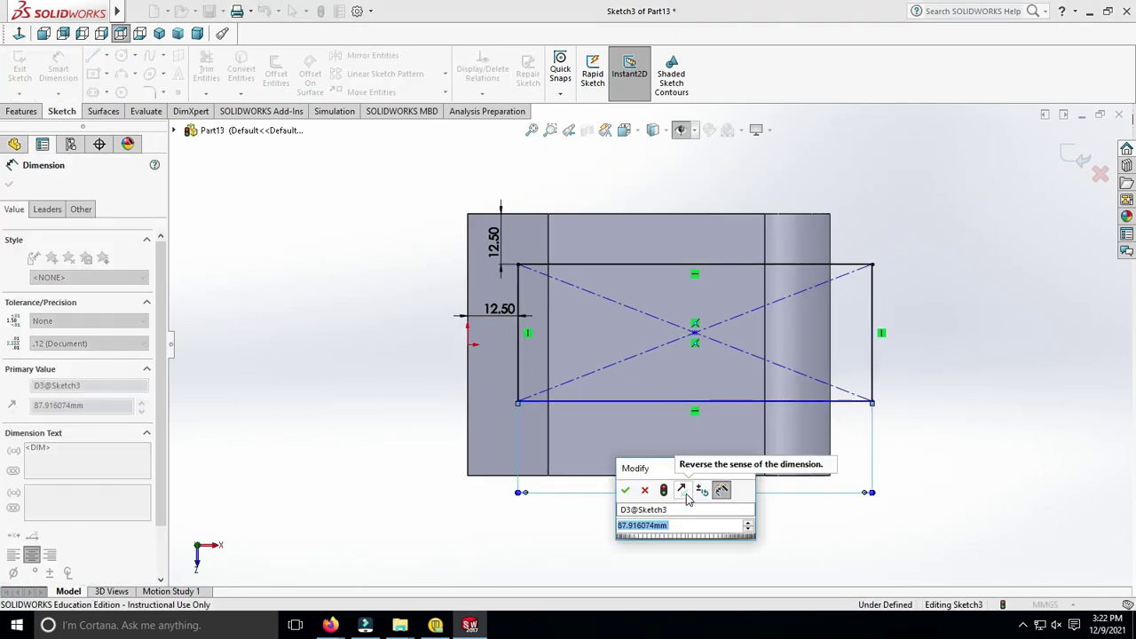
{"action": "type", "text": "90"}
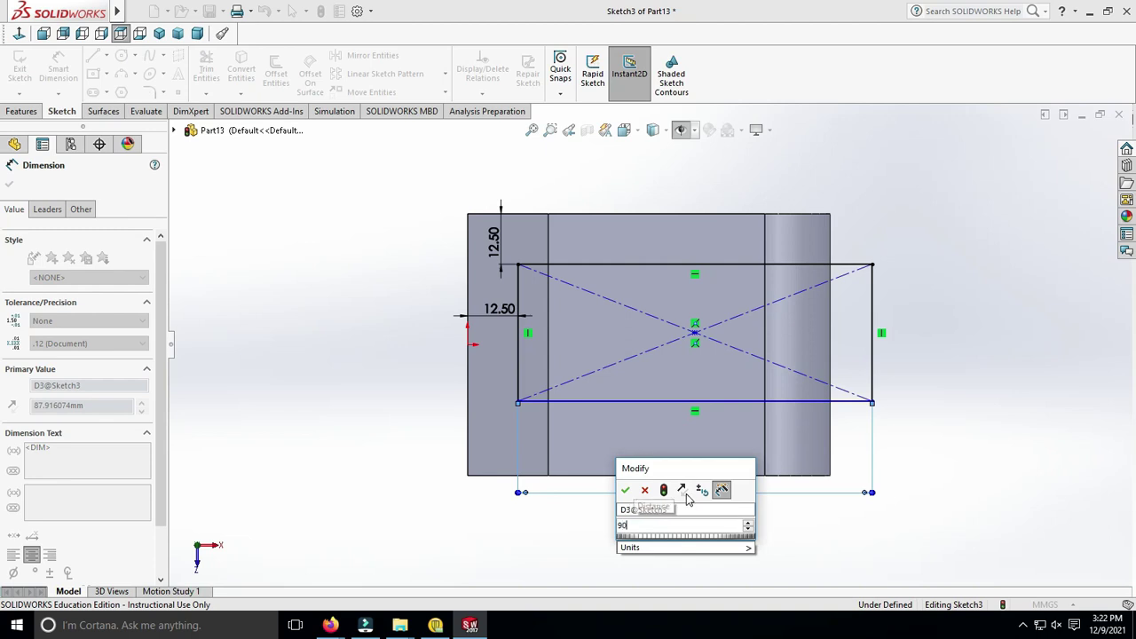
{"action": "key", "text": "Return"}
{"action": "key", "text": "Escape"}
{"action": "key", "text": "f"}
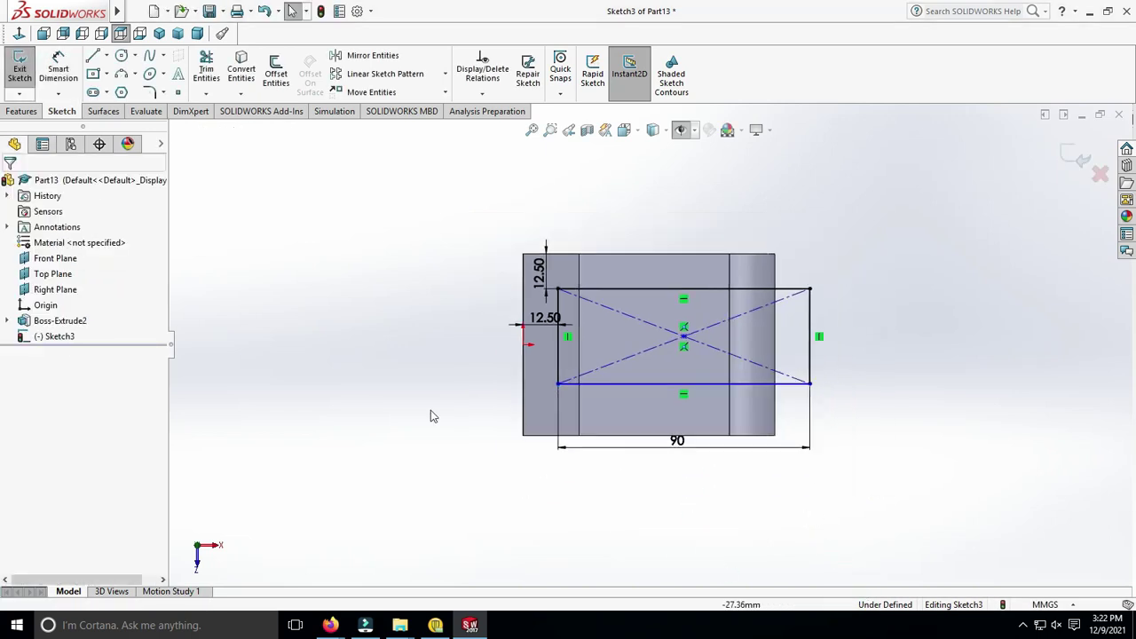
{"action": "left_click", "coordinate": [21, 111]}
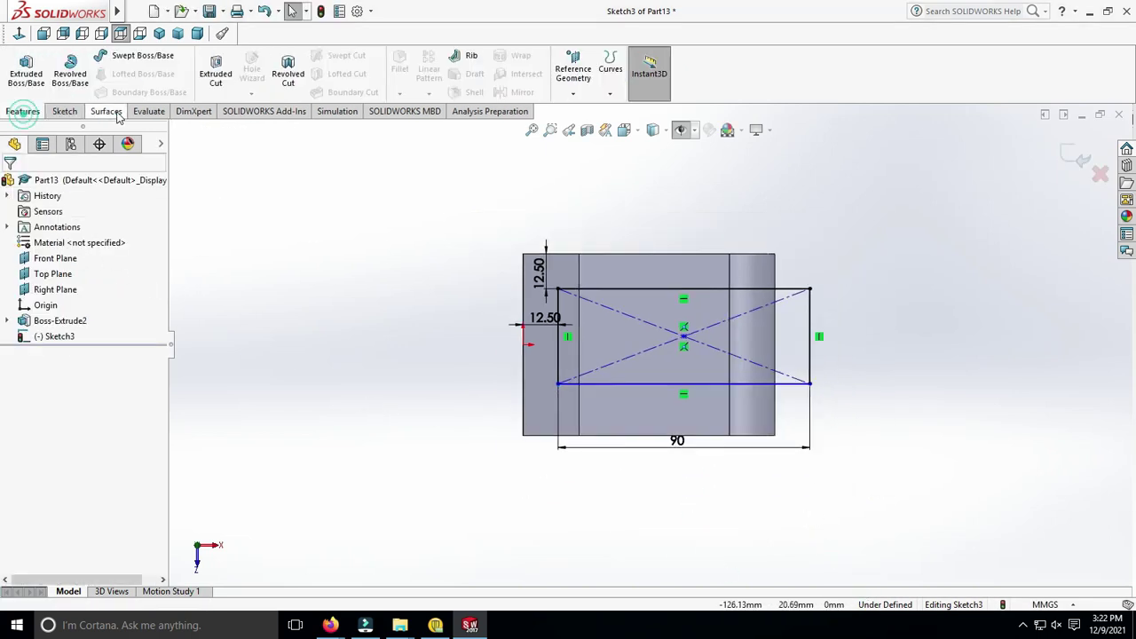
Extruded-cut the rectangle through the whole block to form the clevis slot, then orbit to inspect
{"action": "left_click", "coordinate": [216, 71]}
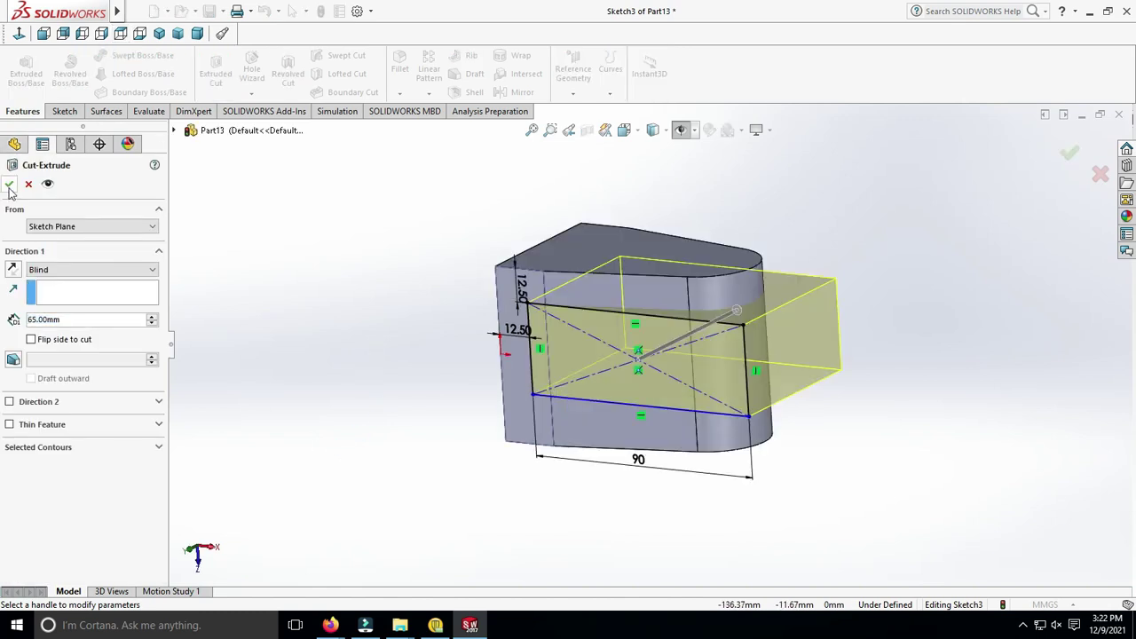
{"action": "left_click_drag", "start_coordinate": [723, 326], "coordinate": [304, 265]}
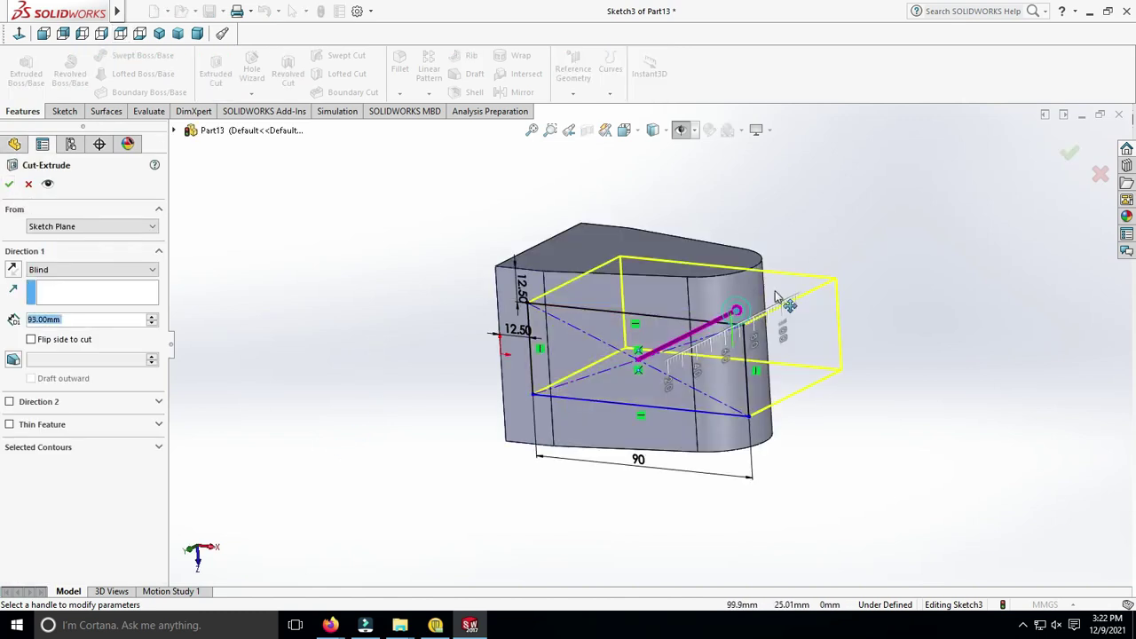
{"action": "left_click", "coordinate": [7, 184]}
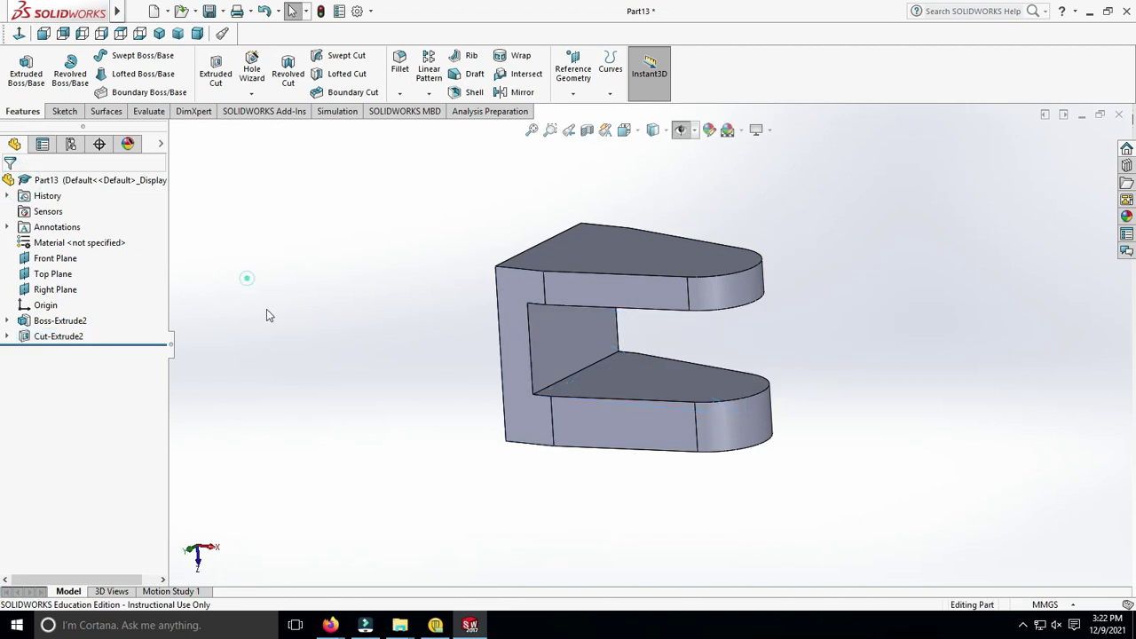
{"action": "mouse_move", "coordinate": [266, 309]}
{"action": "middle_mouse_down"}
{"action": "mouse_move", "coordinate": [474, 365]}
{"action": "mouse_move", "coordinate": [464, 373]}
{"action": "mouse_move", "coordinate": [449, 330]}
{"action": "mouse_move", "coordinate": [442, 353]}
{"action": "middle_mouse_up"}
{"action": "mouse_move", "coordinate": [515, 415]}
{"action": "middle_mouse_down"}
{"action": "mouse_move", "coordinate": [524, 257]}
{"action": "mouse_move", "coordinate": [527, 284]}
{"action": "mouse_move", "coordinate": [551, 293]}
{"action": "middle_mouse_up"}
Sketch a Ø20 circle on the side face, centred on the rounded end
{"action": "left_click", "coordinate": [656, 318]}
{"action": "left_click", "coordinate": [65, 111]}
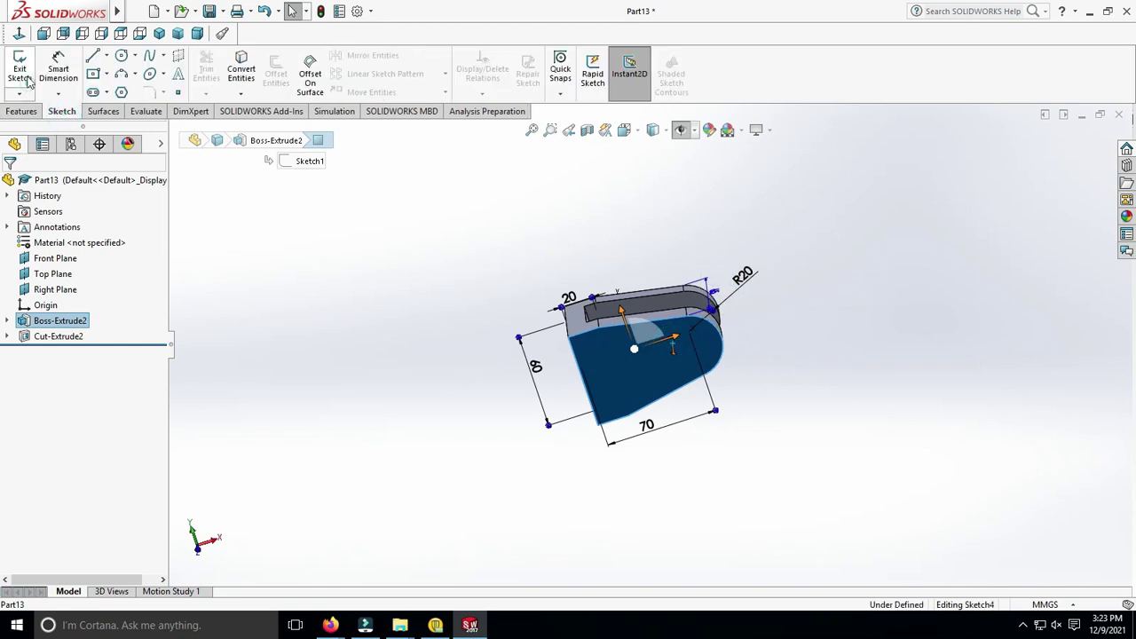
{"action": "left_click", "coordinate": [20, 71]}
{"action": "left_click", "coordinate": [122, 55]}
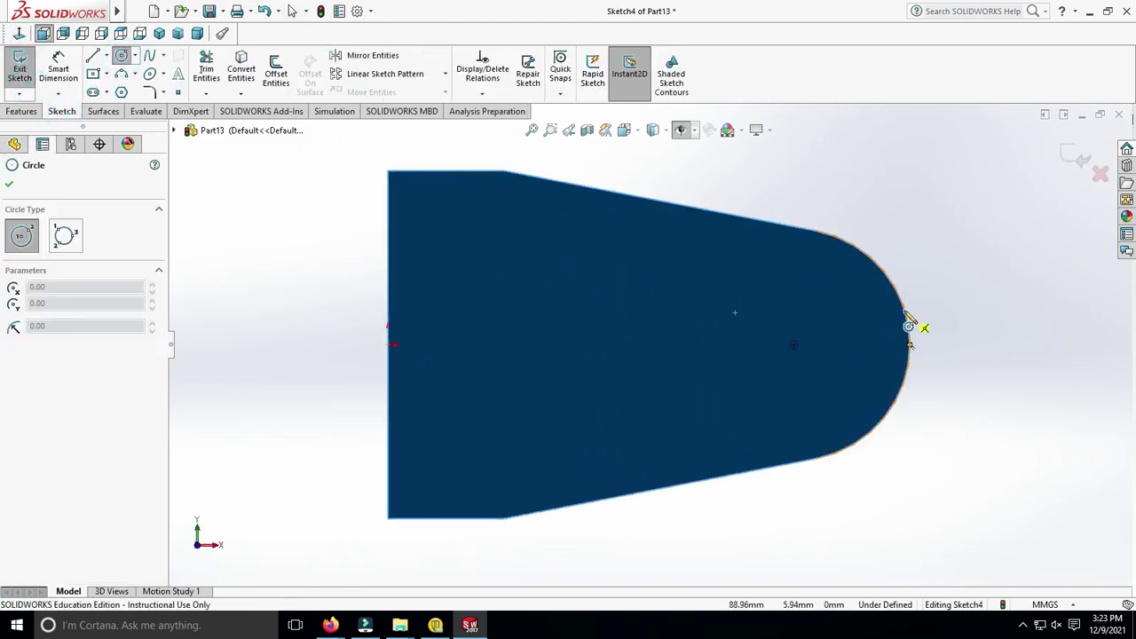
{"action": "left_click", "coordinate": [794, 345]}
{"action": "left_click", "coordinate": [847, 353]}
{"action": "left_click", "coordinate": [58, 71]}
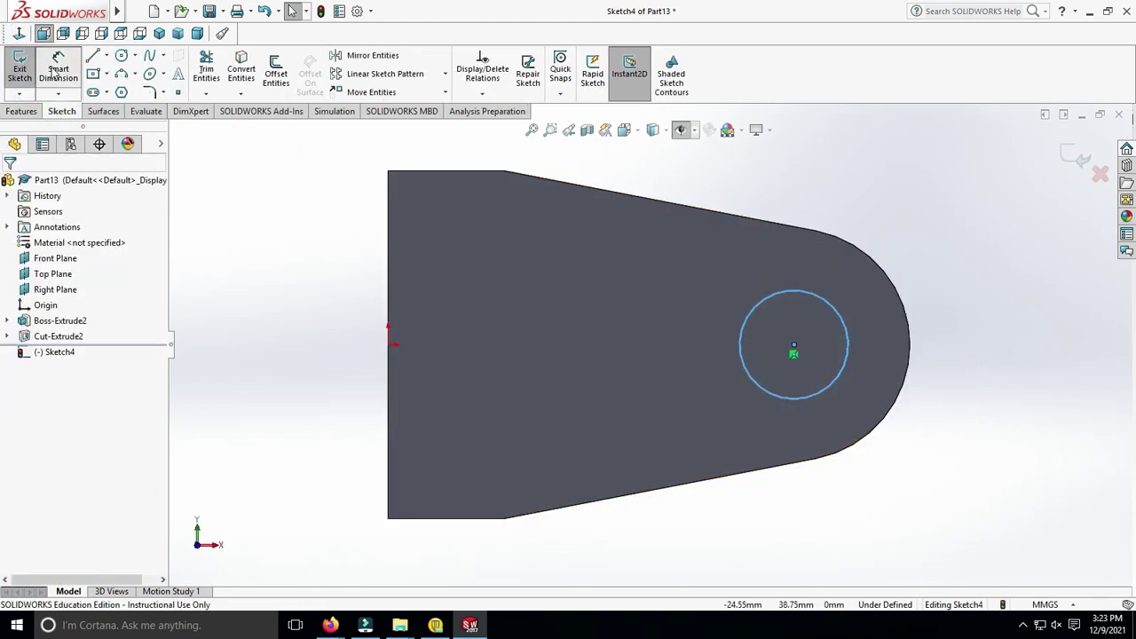
{"action": "left_click", "coordinate": [813, 293]}
{"action": "left_click", "coordinate": [899, 189]}
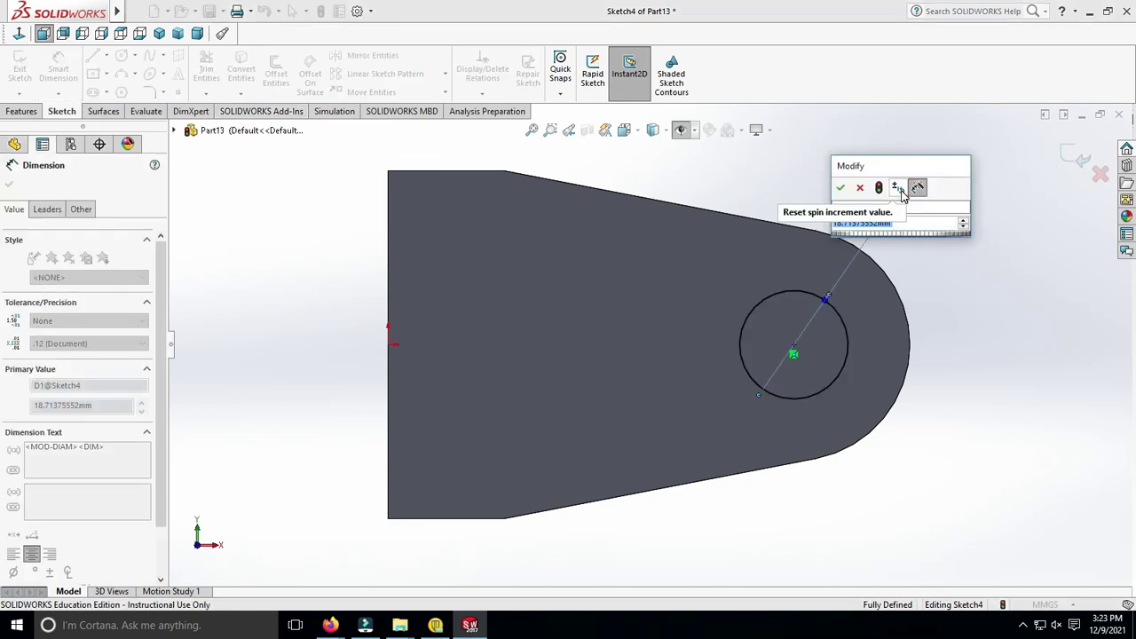
{"action": "type", "text": "20"}
{"action": "key", "text": "Return"}
{"action": "key", "text": "Escape"}
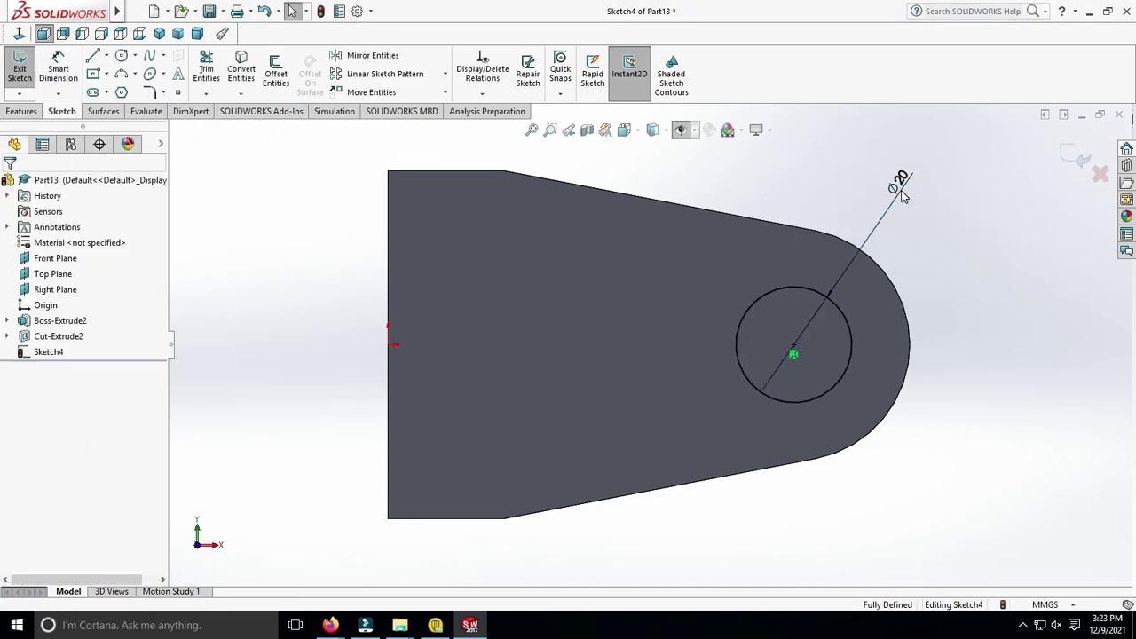
Extruded-cut the circle through both clevis arms and orbit to inspect the hole
{"action": "left_click", "coordinate": [25, 114]}
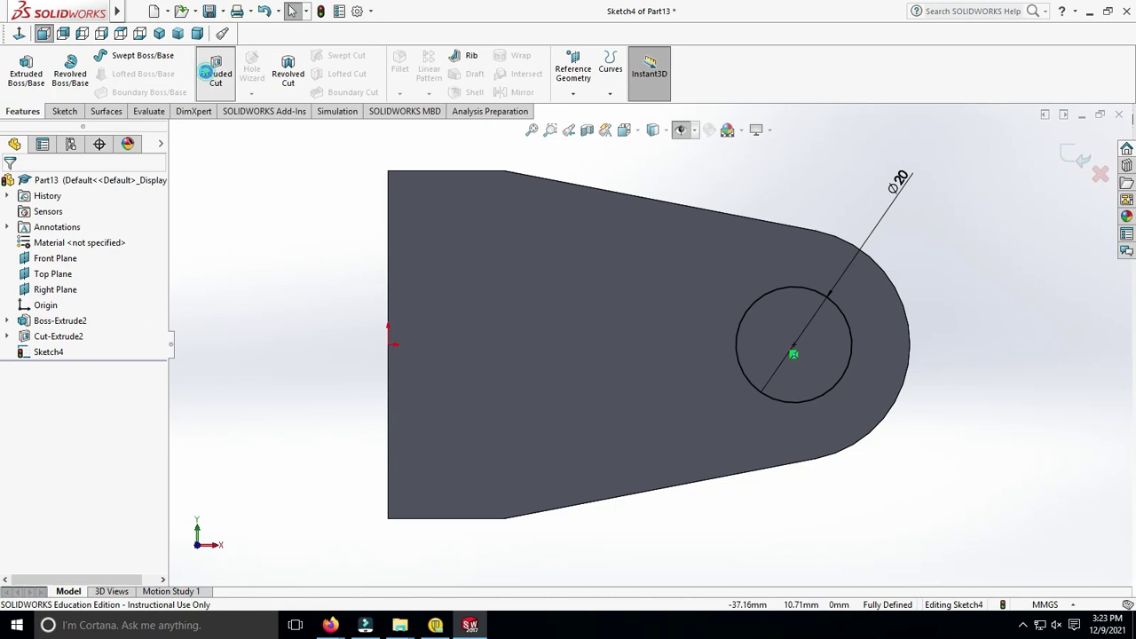
{"action": "left_click", "coordinate": [210, 72]}
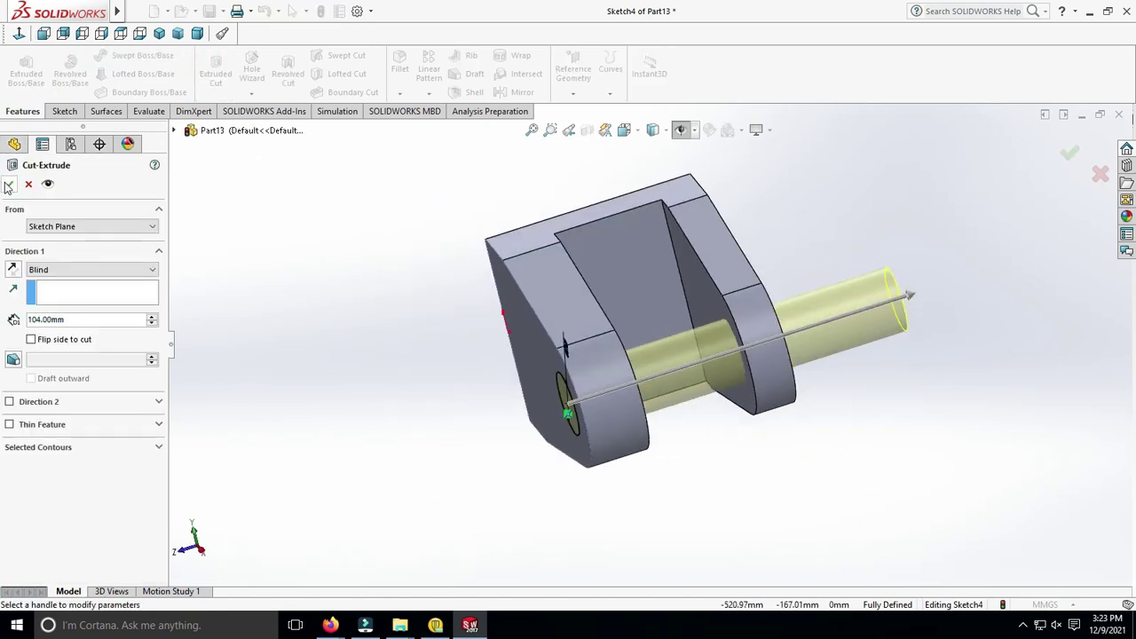
{"action": "left_click", "coordinate": [8, 184]}
{"action": "middle_click_drag", "start_coordinate": [286, 325], "coordinate": [839, 451]}
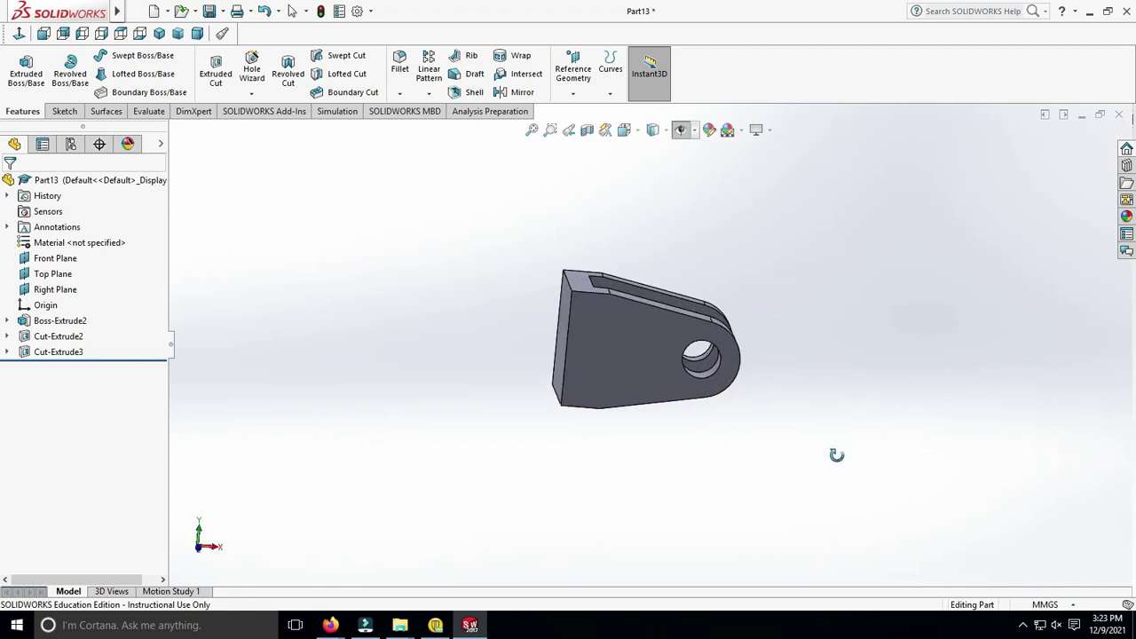
Start a new sketch on the clevis side face, viewed normal to the face
{"action": "middle_click_drag", "start_coordinate": [837, 455], "coordinate": [829, 438]}
{"action": "left_click", "coordinate": [591, 330]}
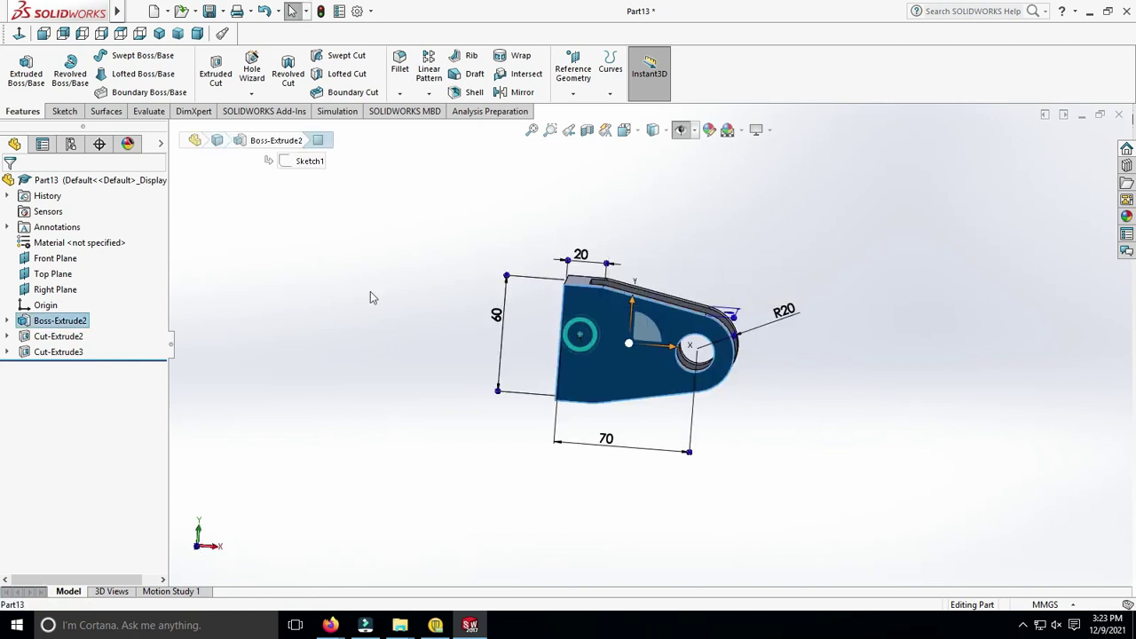
{"action": "left_click", "coordinate": [64, 111]}
{"action": "left_click", "coordinate": [20, 67]}
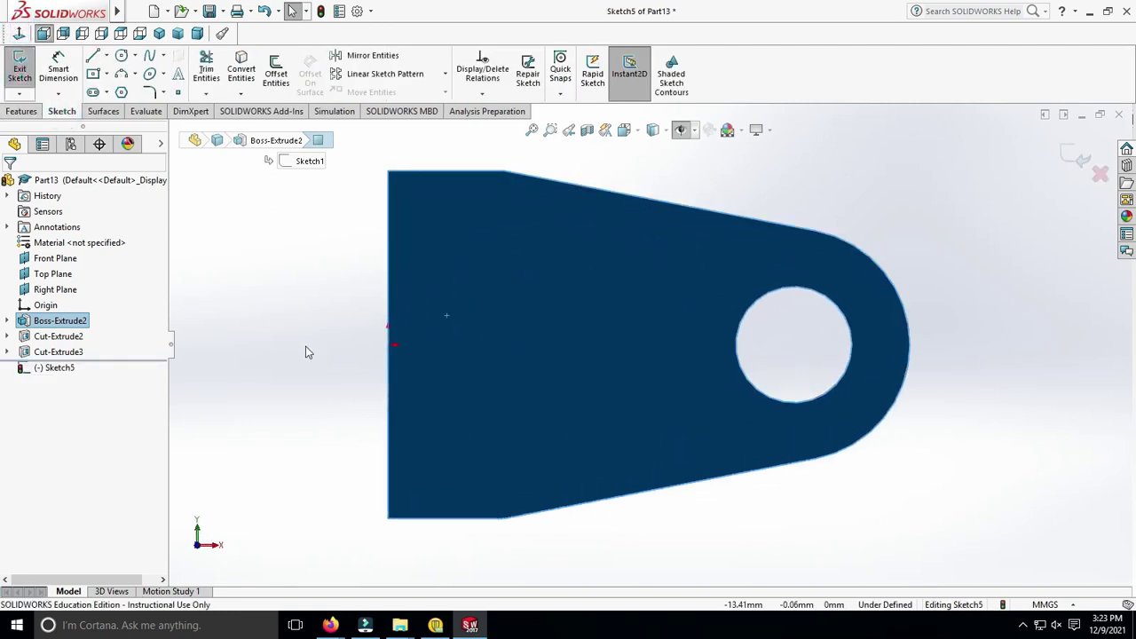
{"action": "mouse_move", "coordinate": [304, 350]}
{"action": "middle_mouse_down"}
{"action": "mouse_move", "coordinate": [659, 529]}
{"action": "mouse_move", "coordinate": [664, 515]}
{"action": "middle_mouse_up"}
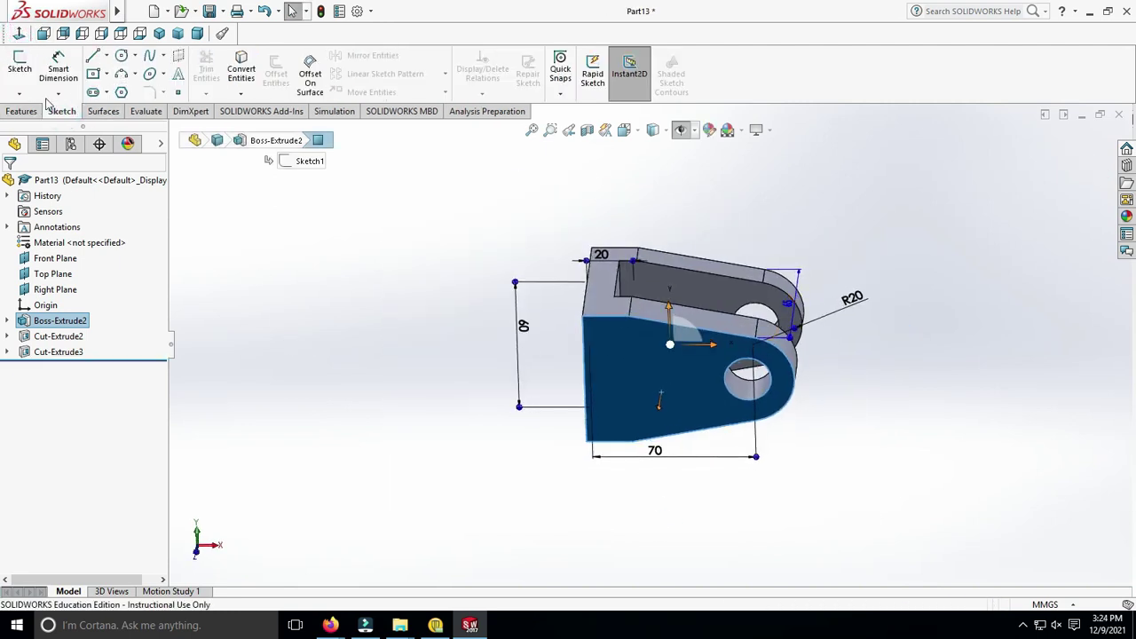
{"action": "left_click", "coordinate": [20, 69]}
{"action": "left_click", "coordinate": [18, 33]}
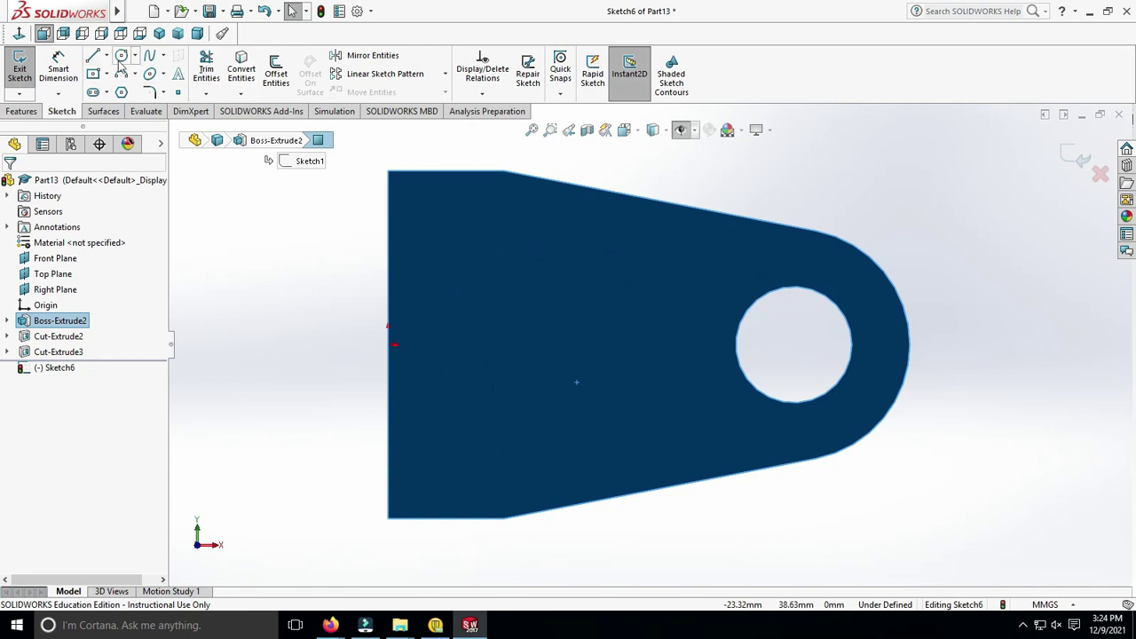
Draw a circle left of the part and dimension it to Ø60
{"action": "left_click", "coordinate": [122, 56]}
{"action": "left_click", "coordinate": [320, 344]}
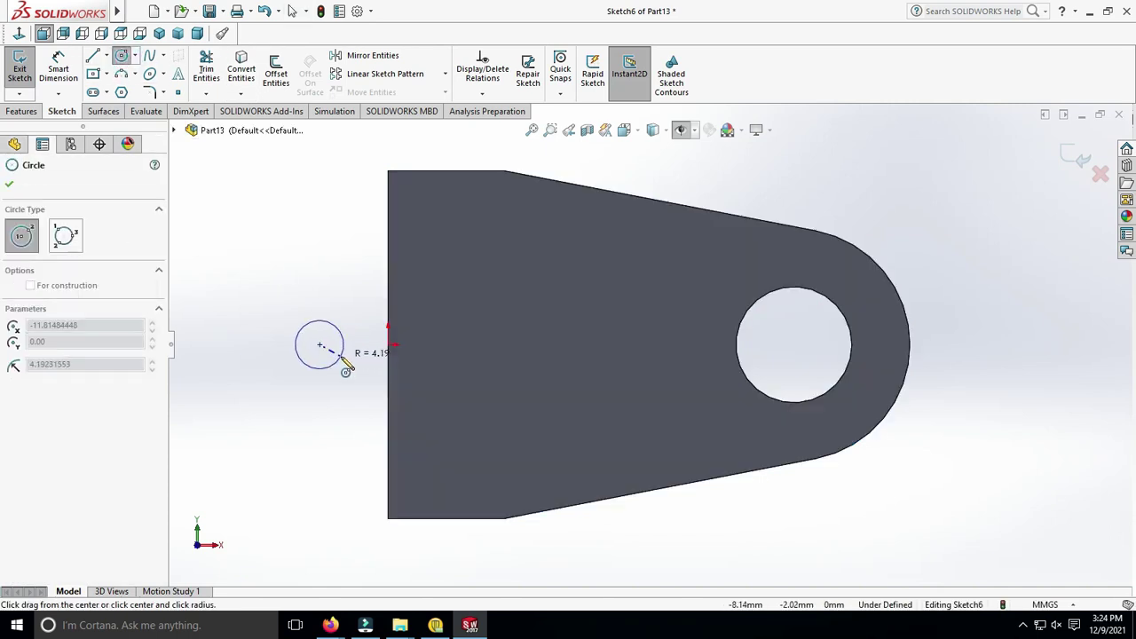
{"action": "left_click", "coordinate": [344, 346]}
{"action": "left_click", "coordinate": [57, 71]}
{"action": "left_click", "coordinate": [298, 424]}
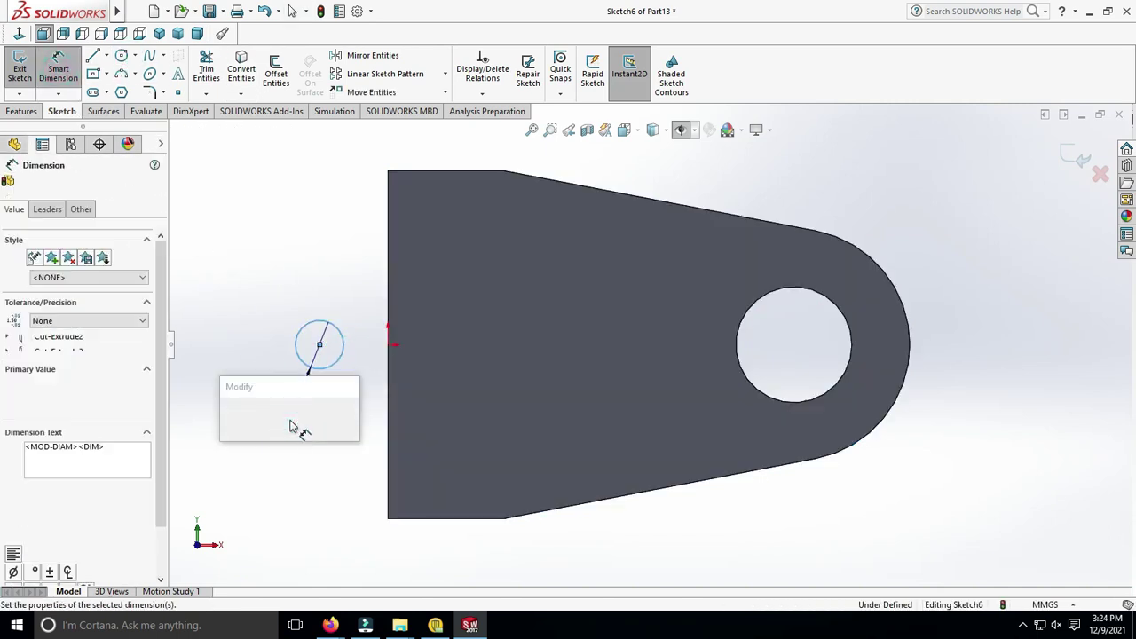
{"action": "type", "text": "60"}
{"action": "key", "text": "Return"}
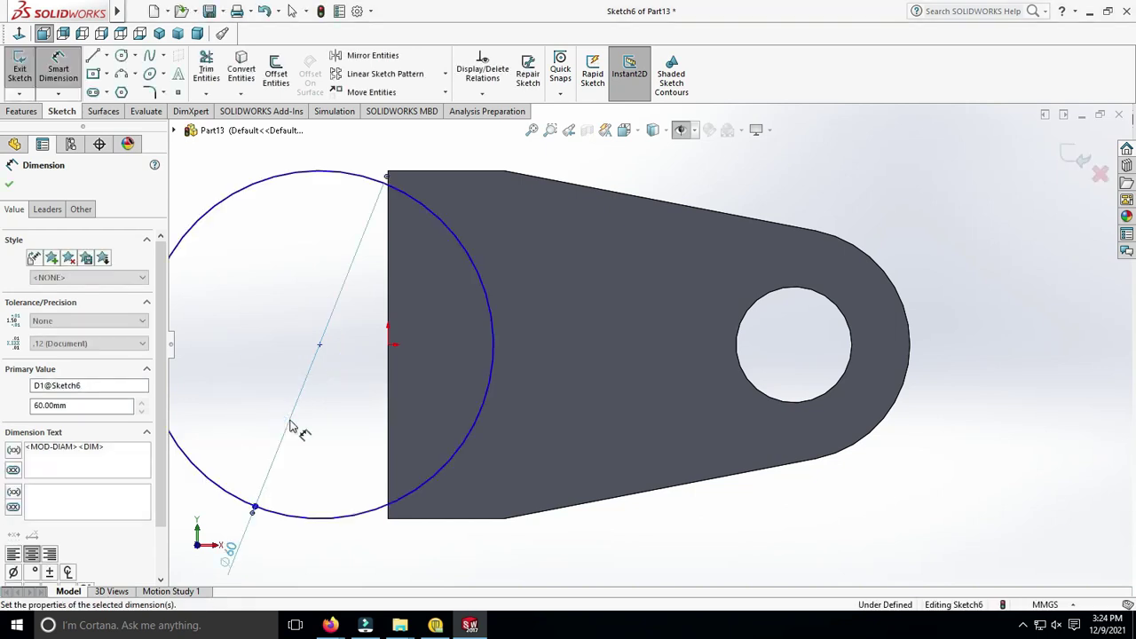
{"action": "key", "text": "f"}
{"action": "key", "text": "Escape"}
Dimension the circle's centre 328 mm from the part's end point
{"action": "left_click", "coordinate": [59, 73]}
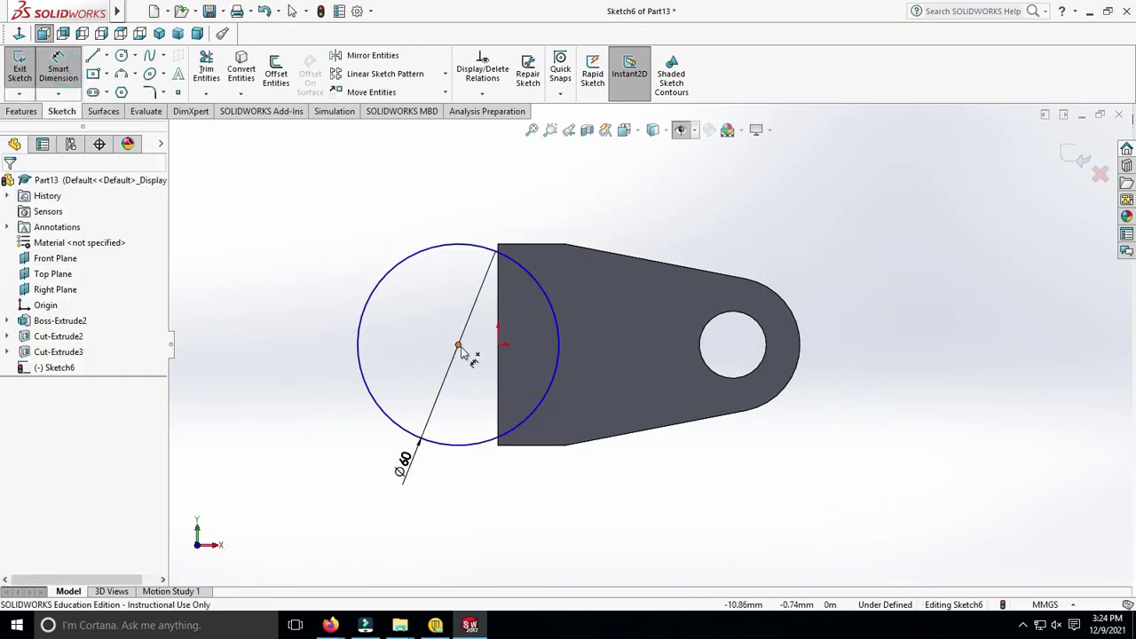
{"action": "left_click", "coordinate": [458, 344]}
{"action": "left_click", "coordinate": [499, 346]}
{"action": "left_click", "coordinate": [476, 480]}
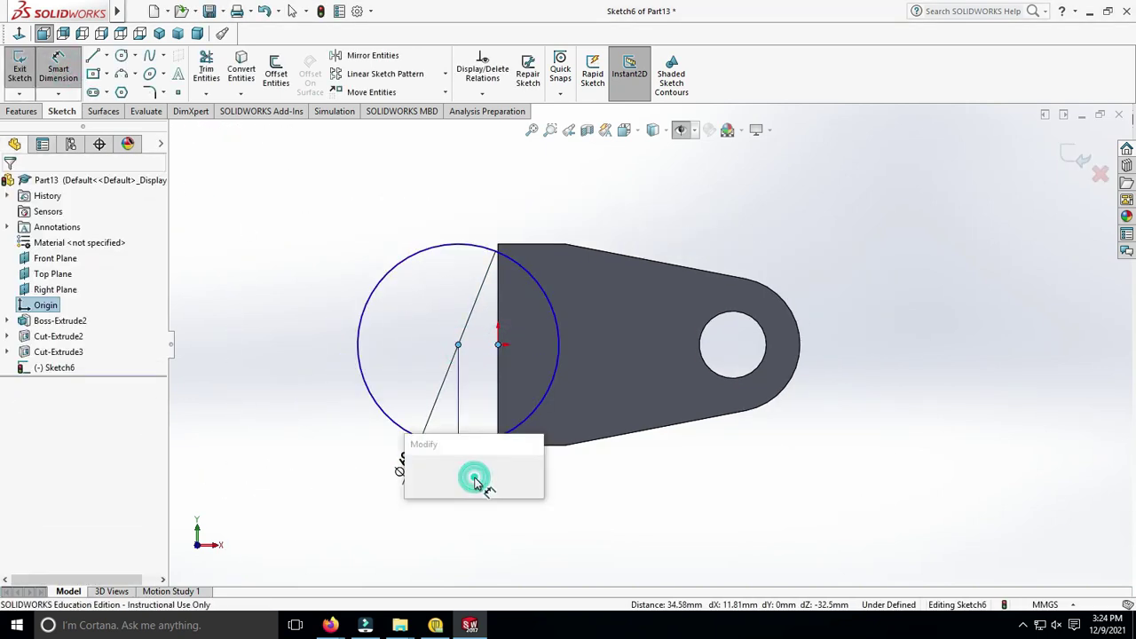
{"action": "type", "text": "328"}
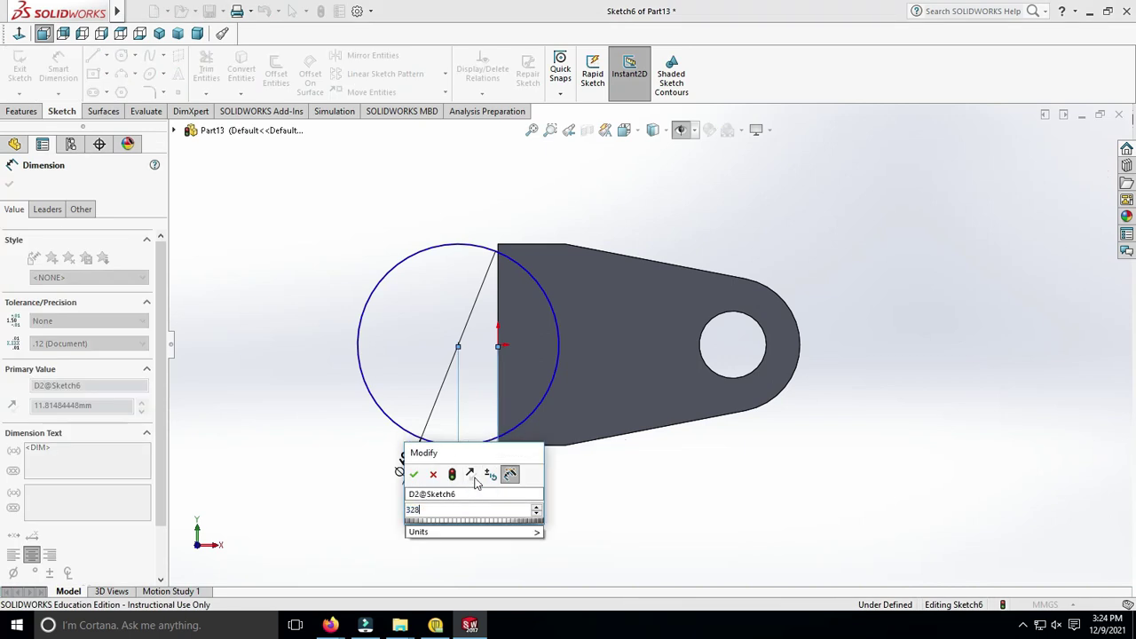
{"action": "key", "text": "Return"}
{"action": "scroll", "coordinate": [651, 474], "scroll_direction": "up", "scroll_amount": 3}
{"action": "scroll", "coordinate": [652, 474], "scroll_direction": "up", "scroll_amount": 2}
{"action": "left_click", "coordinate": [451, 395]}
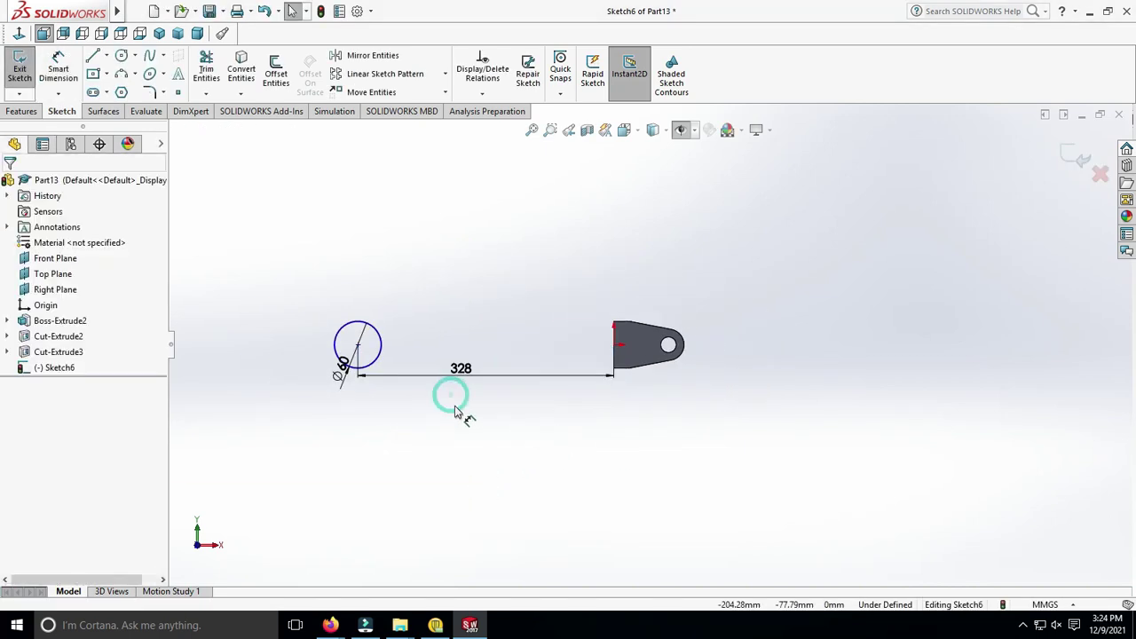
Make the circle centre Horizontal with the part's end point and tidy the dimension positions
{"action": "left_click", "coordinate": [358, 345]}
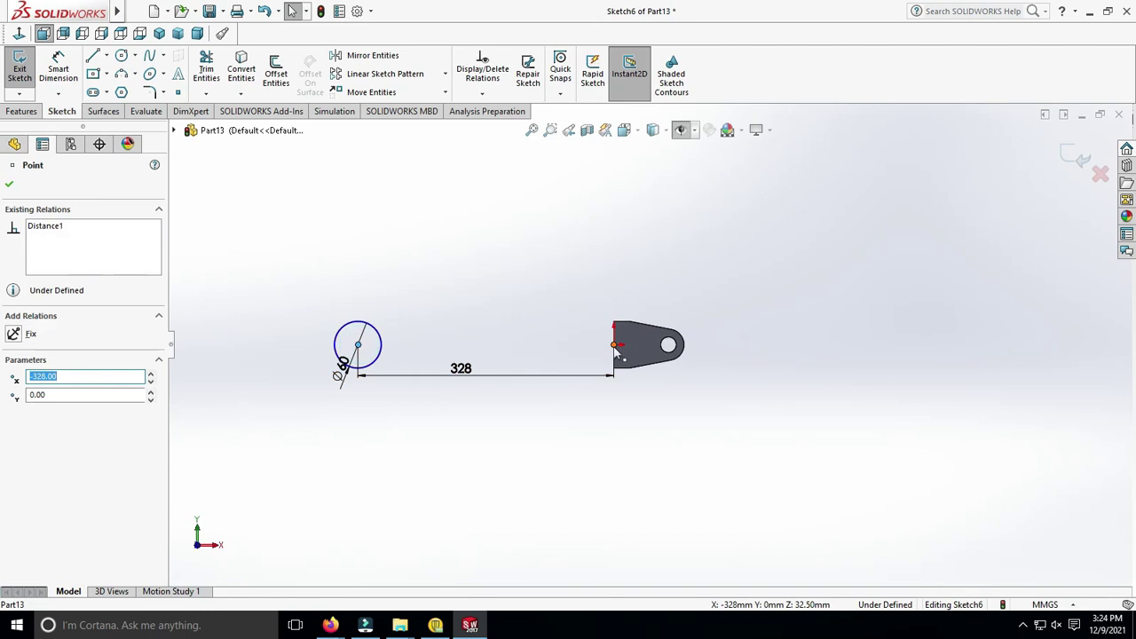
{"action": "left_click", "coordinate": [614, 345], "text": "ctrl"}
{"action": "left_click", "coordinate": [657, 286]}
{"action": "scroll", "coordinate": [462, 356], "scroll_direction": "down", "scroll_amount": 2}
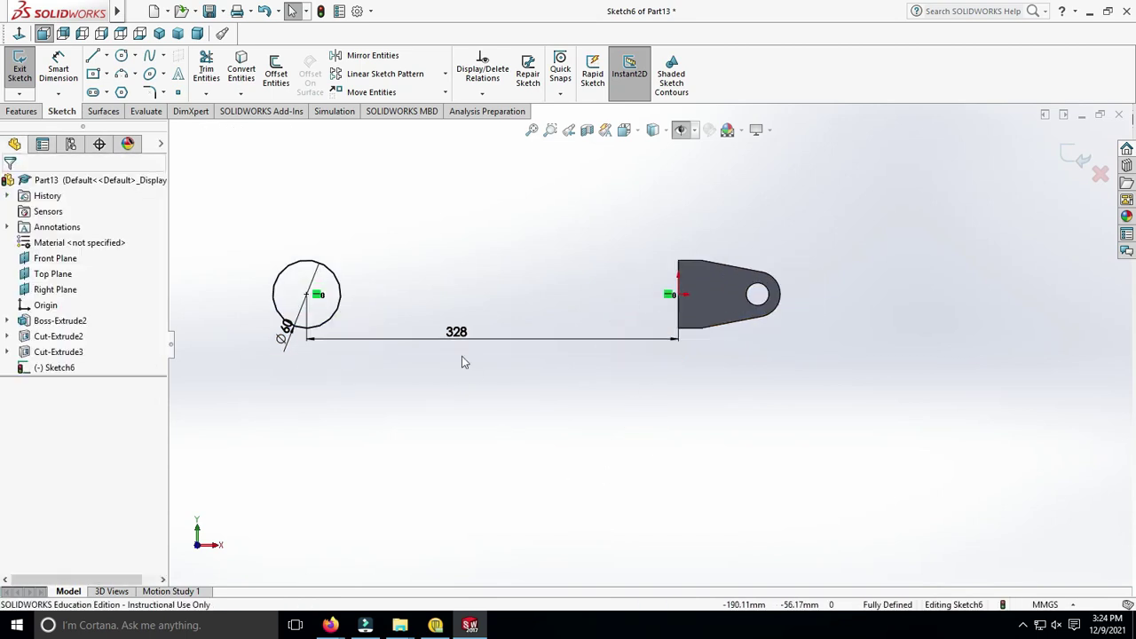
{"action": "left_click_drag", "start_coordinate": [458, 332], "coordinate": [472, 435]}
{"action": "left_click", "coordinate": [472, 505]}
{"action": "left_click_drag", "start_coordinate": [284, 331], "coordinate": [273, 383]}
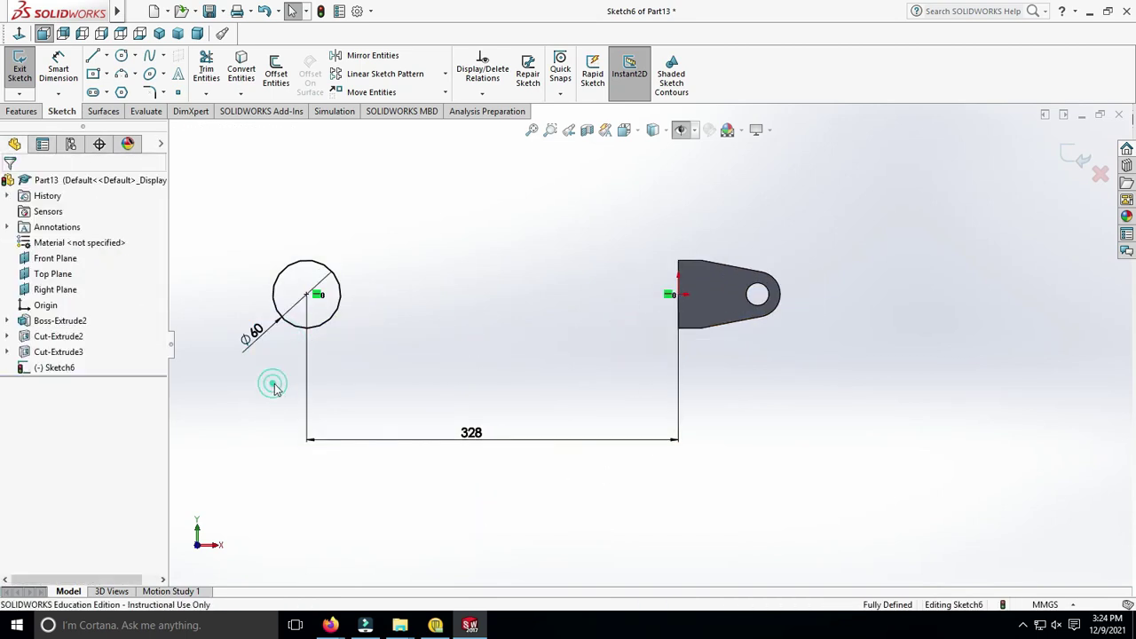
{"action": "left_click", "coordinate": [23, 111]}
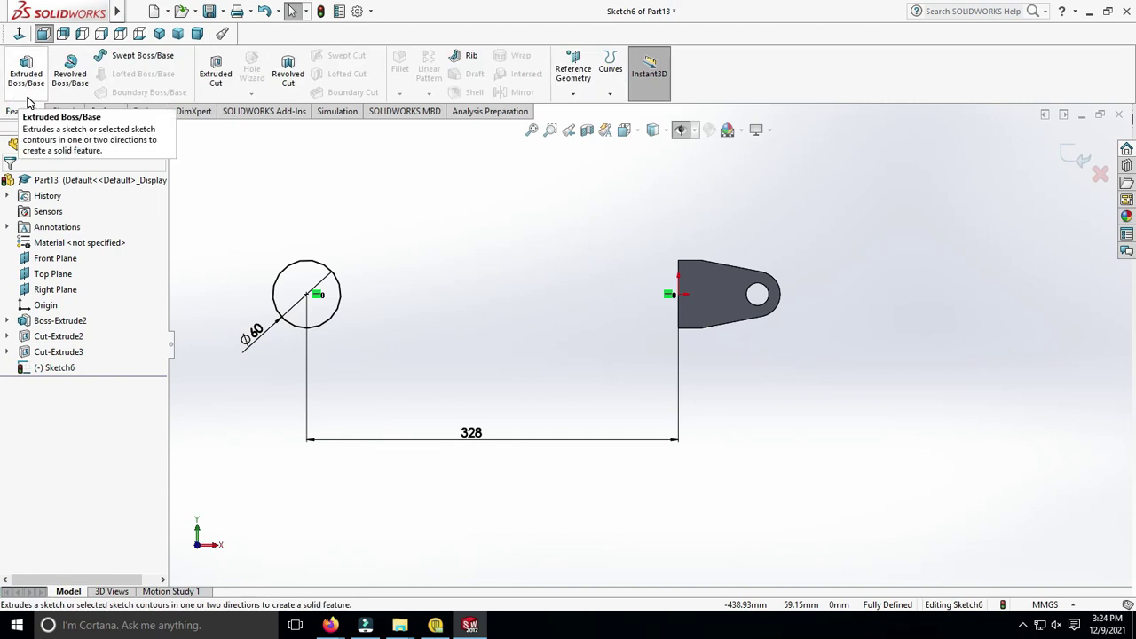
Start an Extruded Boss of the circle beginning at a 125 mm offset from its plane
{"action": "left_click", "coordinate": [26, 71]}
{"action": "left_click", "coordinate": [103, 269]}
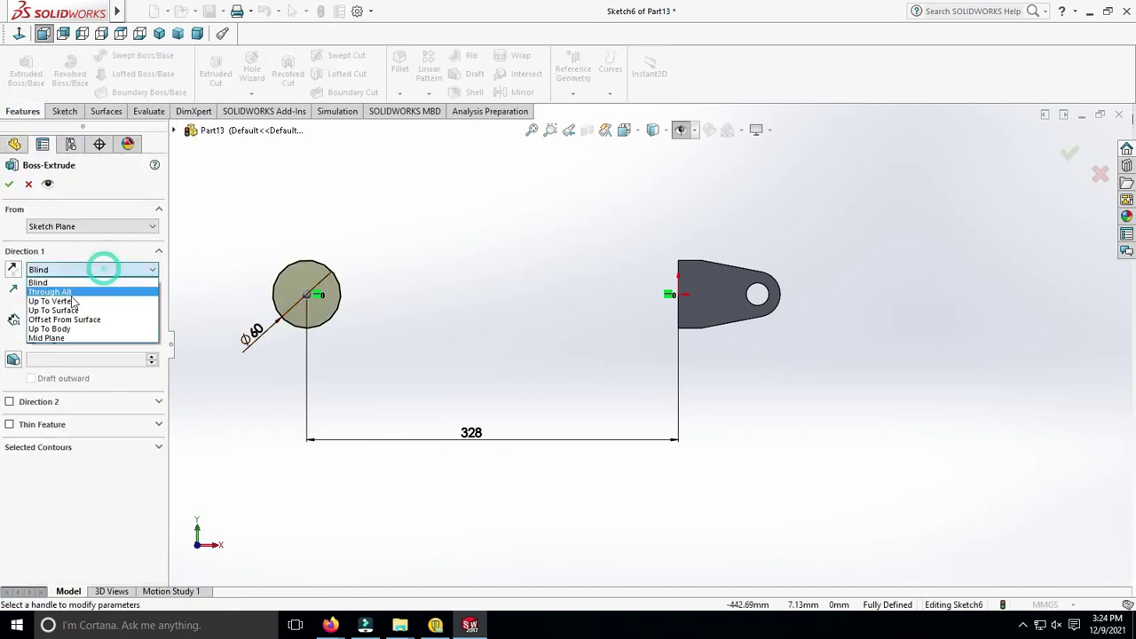
{"action": "left_click", "coordinate": [86, 265]}
{"action": "left_click", "coordinate": [85, 229]}
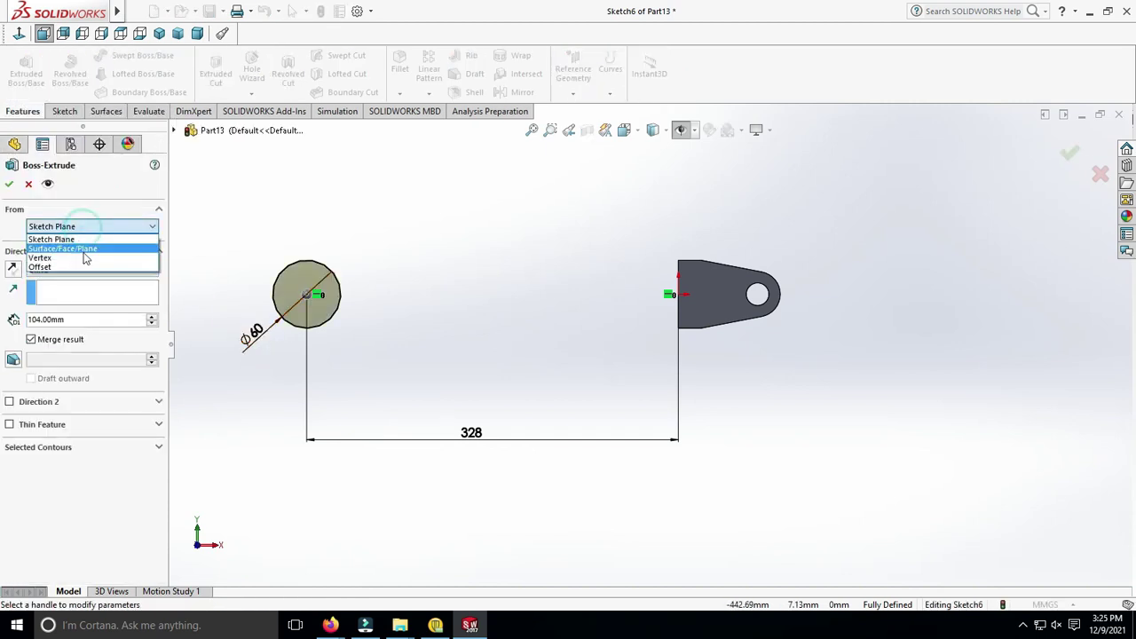
{"action": "left_click", "coordinate": [77, 269]}
{"action": "double_click", "coordinate": [80, 254]}
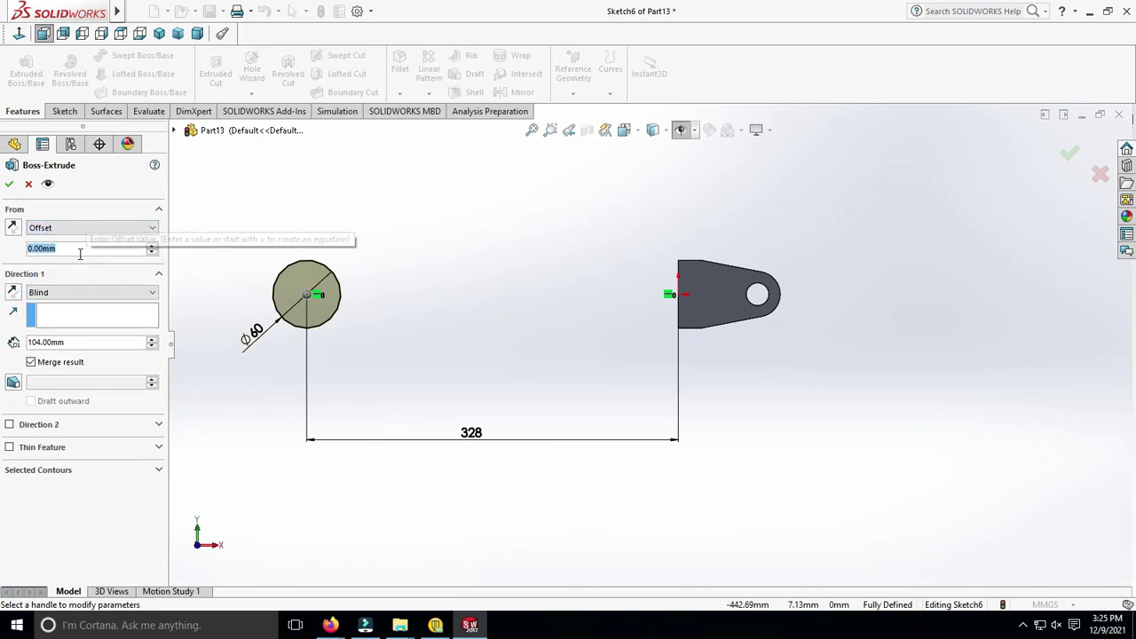
{"action": "type", "text": "125"}
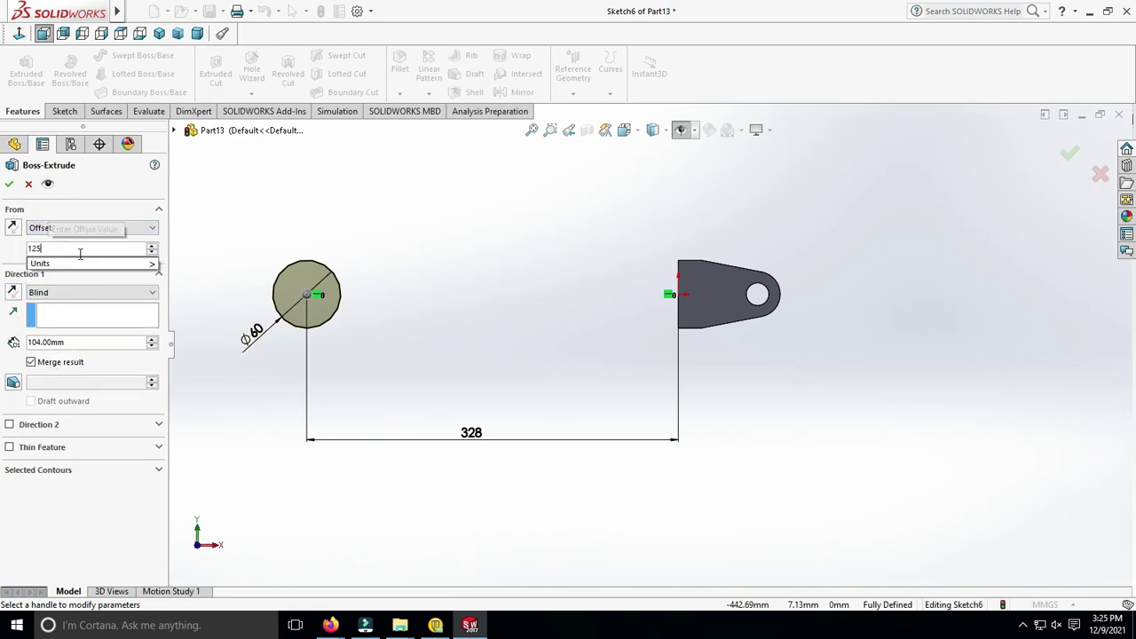
{"action": "key", "text": "Escape"}
{"action": "key", "text": "Return"}
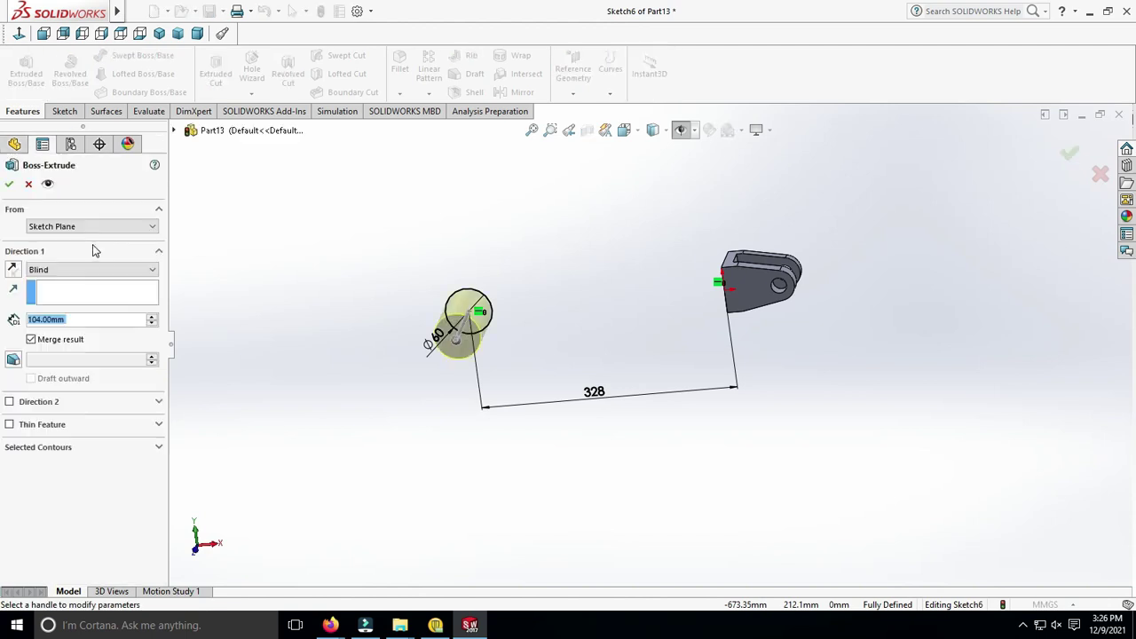
{"action": "left_click", "coordinate": [89, 229]}
{"action": "left_click", "coordinate": [67, 261]}
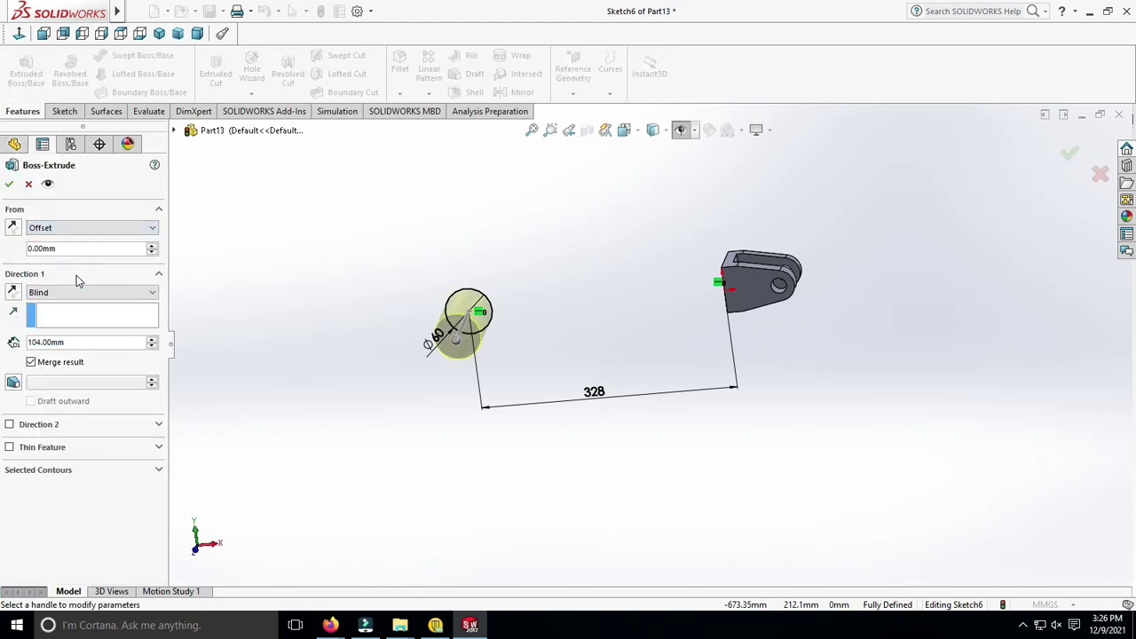
{"action": "double_click", "coordinate": [71, 249]}
{"action": "type", "text": "125"}
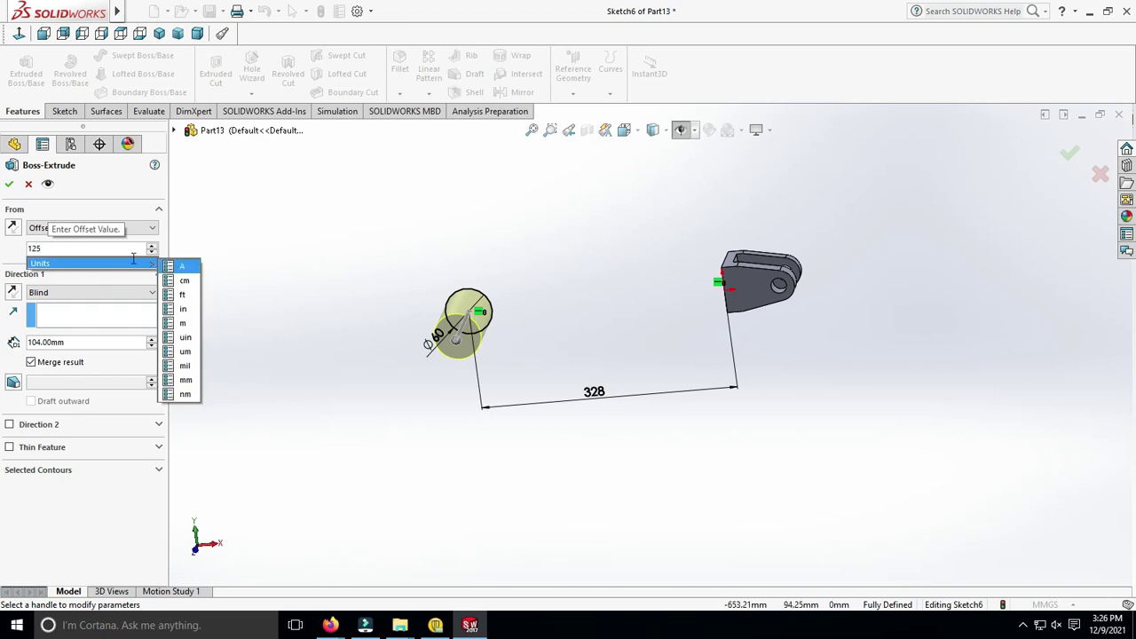
{"action": "left_click", "coordinate": [294, 265]}
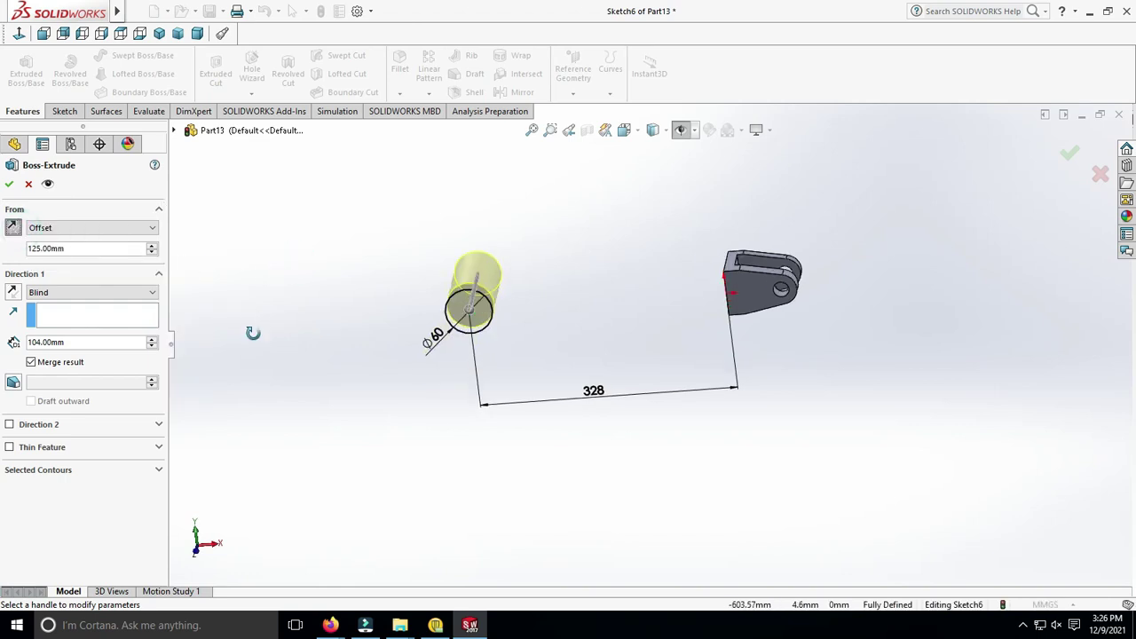
Give the boss a 55 mm blind depth with 10° outward draft and accept it
{"action": "double_click", "coordinate": [91, 342]}
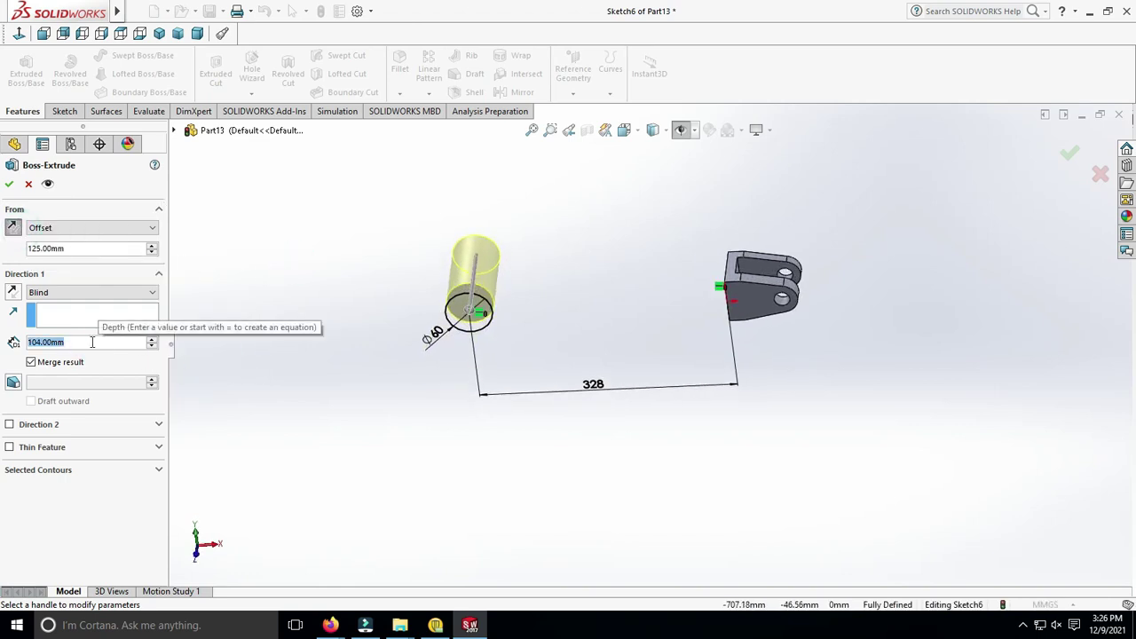
{"action": "type", "text": "55"}
{"action": "key", "text": "Return"}
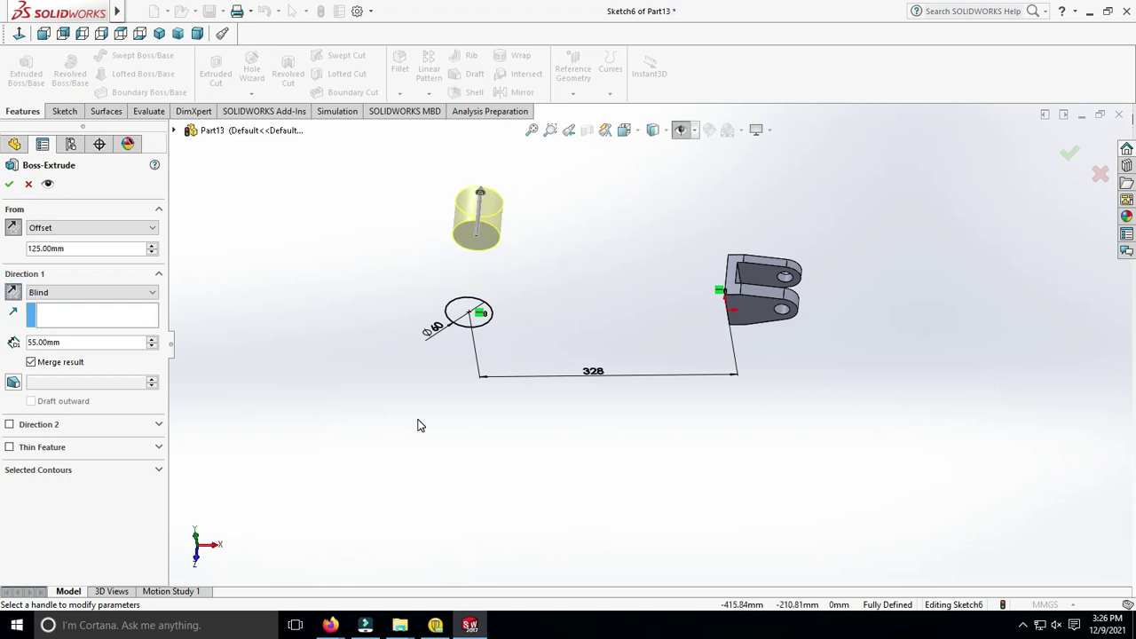
{"action": "middle_click_drag", "start_coordinate": [418, 424], "coordinate": [414, 378]}
{"action": "left_click", "coordinate": [13, 382]}
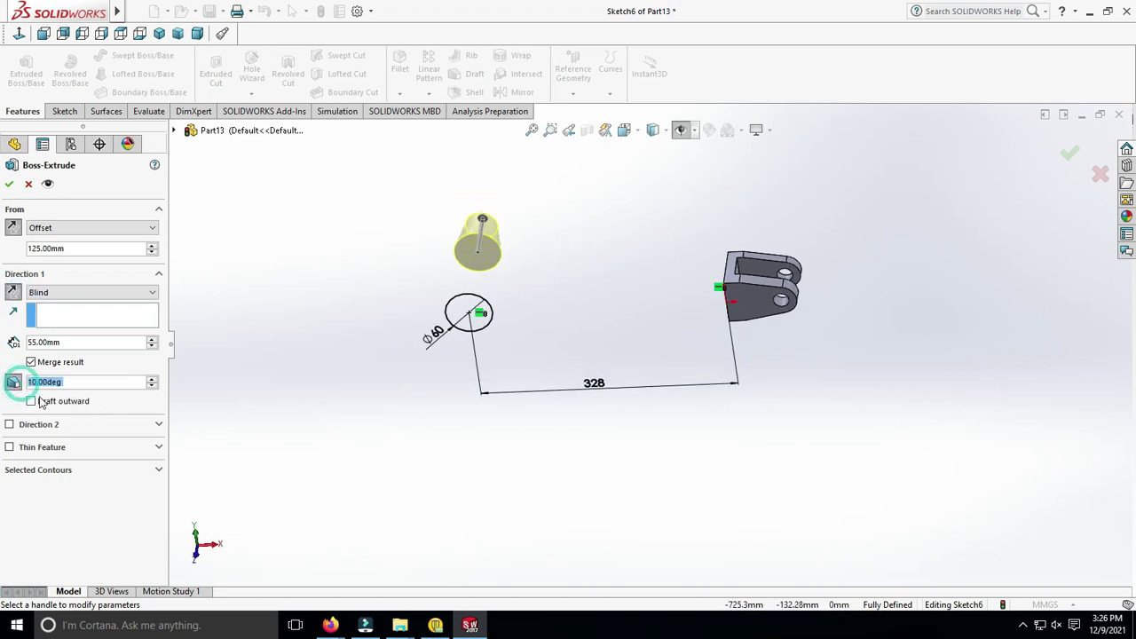
{"action": "left_click", "coordinate": [32, 402]}
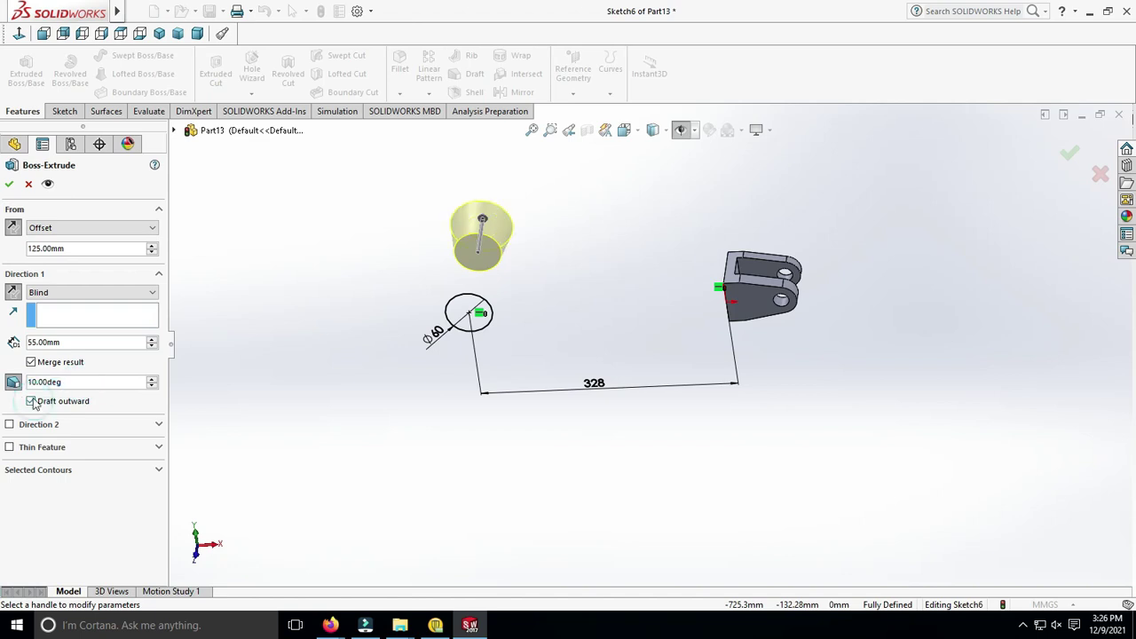
{"action": "left_click", "coordinate": [9, 183]}
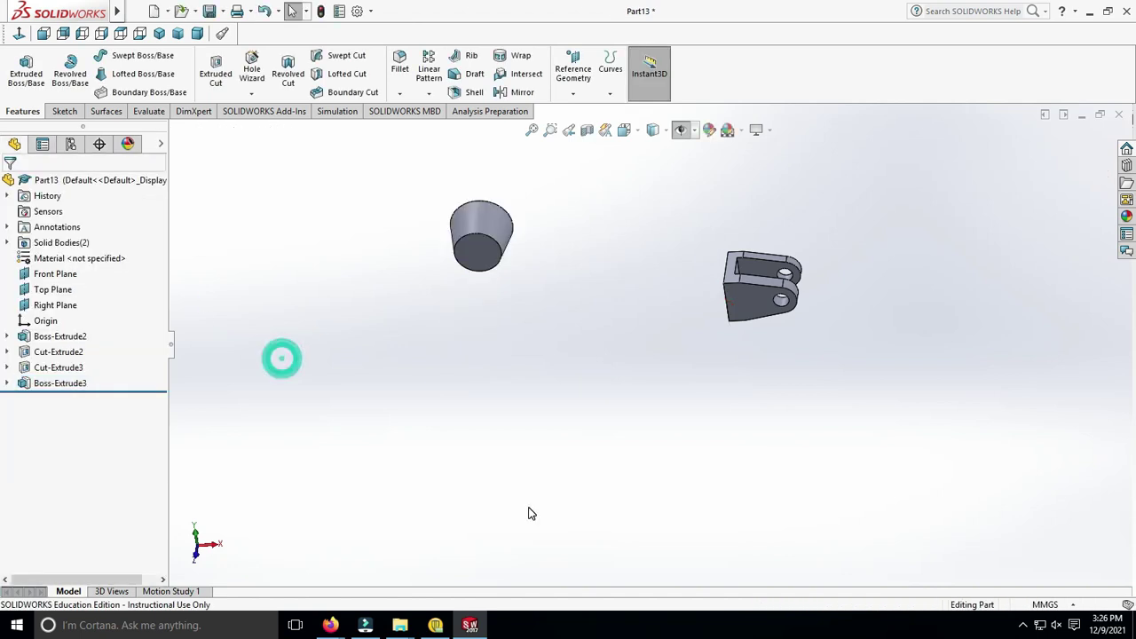
{"action": "mouse_move", "coordinate": [574, 372]}
{"action": "middle_mouse_down"}
{"action": "mouse_move", "coordinate": [589, 520]}
{"action": "mouse_move", "coordinate": [576, 398]}
{"action": "mouse_move", "coordinate": [746, 396]}
{"action": "mouse_move", "coordinate": [700, 409]}
{"action": "mouse_move", "coordinate": [649, 381]}
{"action": "mouse_move", "coordinate": [684, 379]}
{"action": "mouse_move", "coordinate": [684, 393]}
{"action": "middle_mouse_up"}
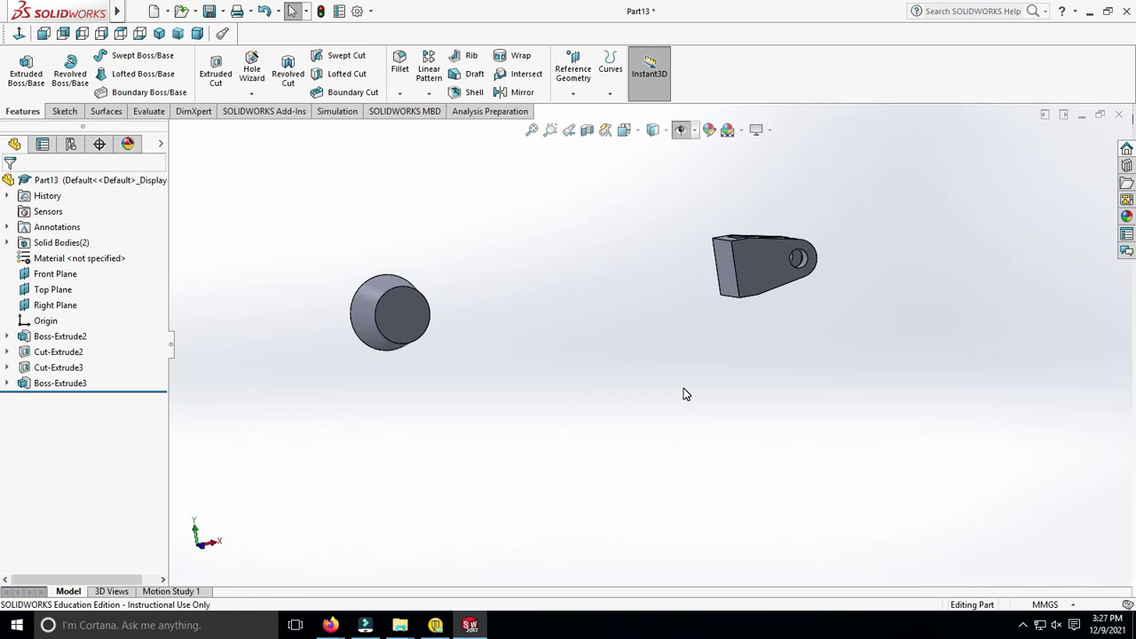
{"action": "mouse_move", "coordinate": [684, 394]}
{"action": "middle_mouse_down"}
{"action": "mouse_move", "coordinate": [684, 434]}
{"action": "mouse_move", "coordinate": [669, 418]}
{"action": "mouse_move", "coordinate": [672, 518]}
{"action": "middle_mouse_up"}
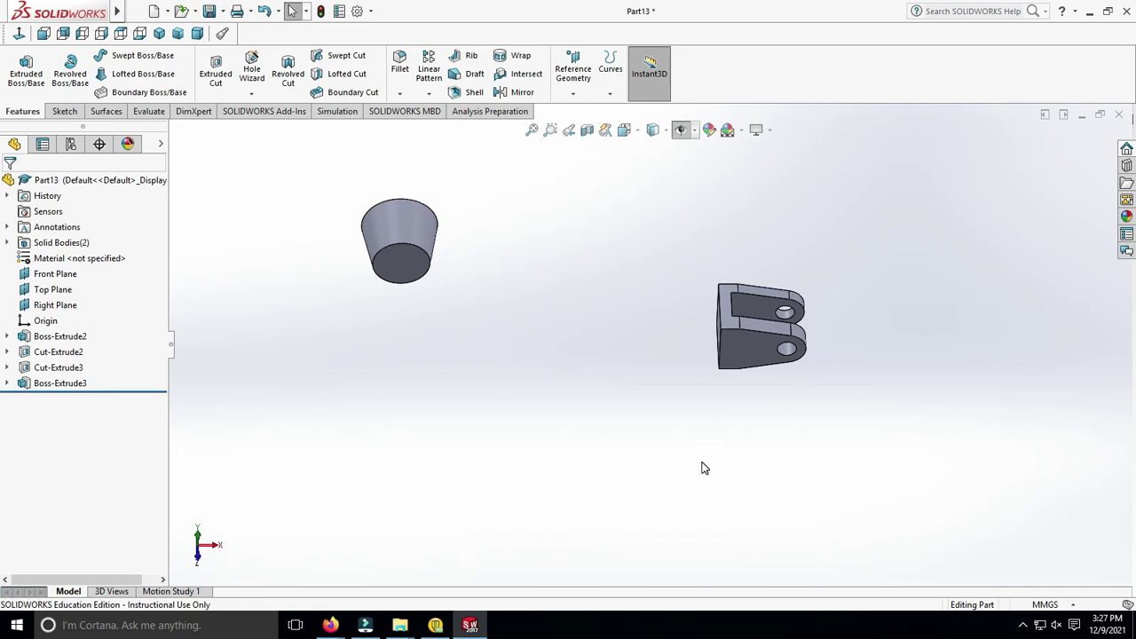
{"action": "mouse_move", "coordinate": [703, 468]}
{"action": "middle_mouse_down"}
{"action": "mouse_move", "coordinate": [758, 459]}
{"action": "mouse_move", "coordinate": [698, 491]}
{"action": "middle_mouse_up"}
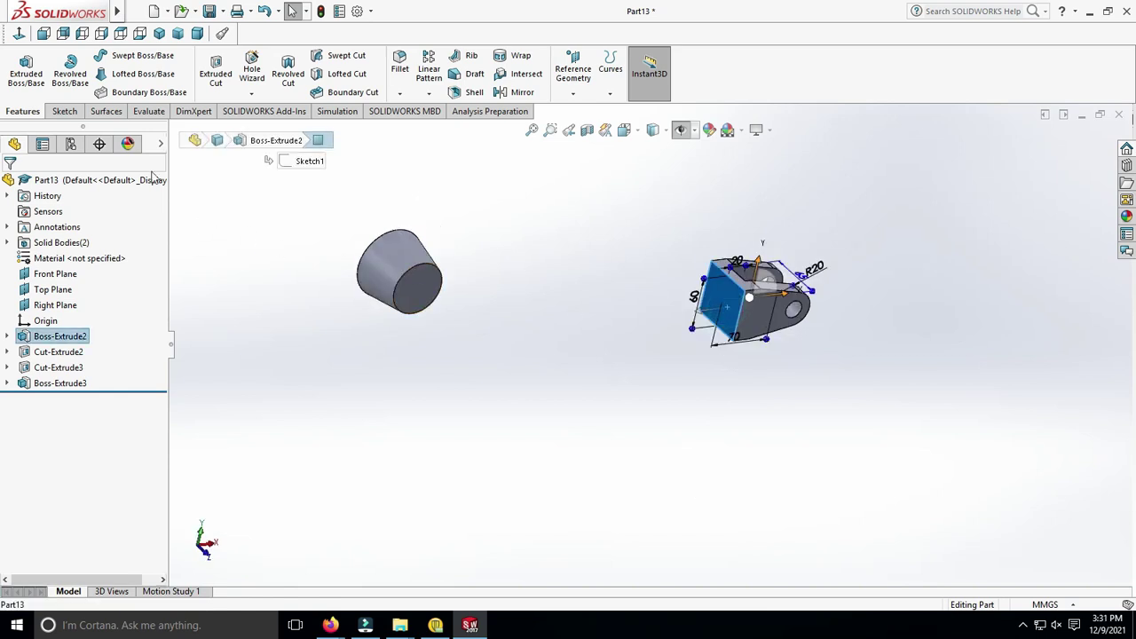
Sketch a vertical straight slot on the clevis end face
{"action": "left_click", "coordinate": [20, 64]}
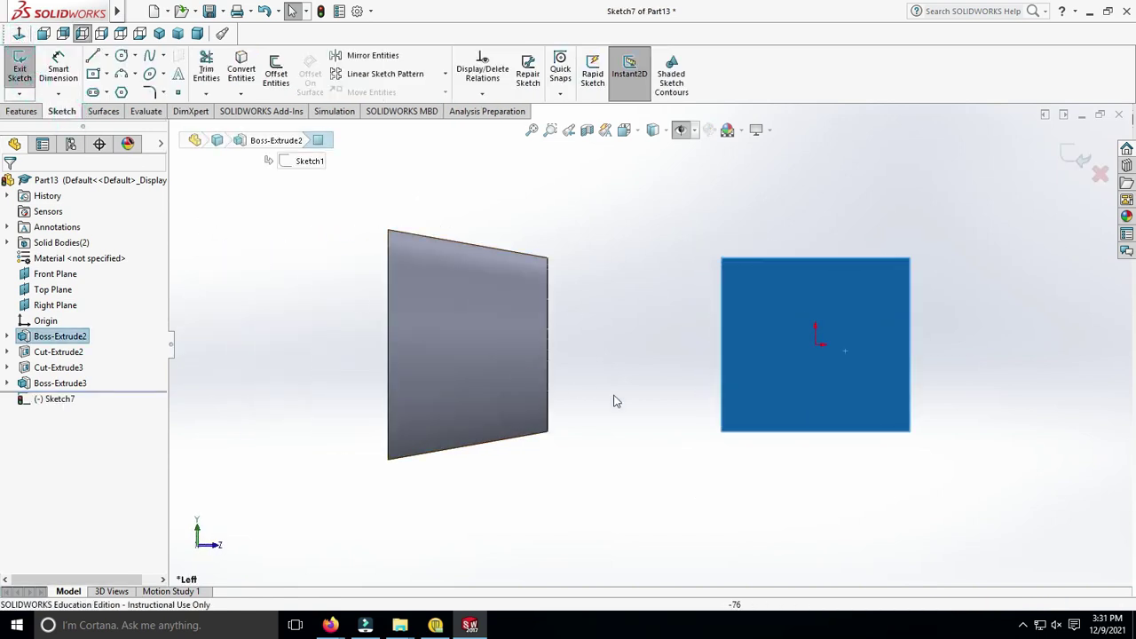
{"action": "left_click", "coordinate": [107, 92]}
{"action": "left_click", "coordinate": [111, 110]}
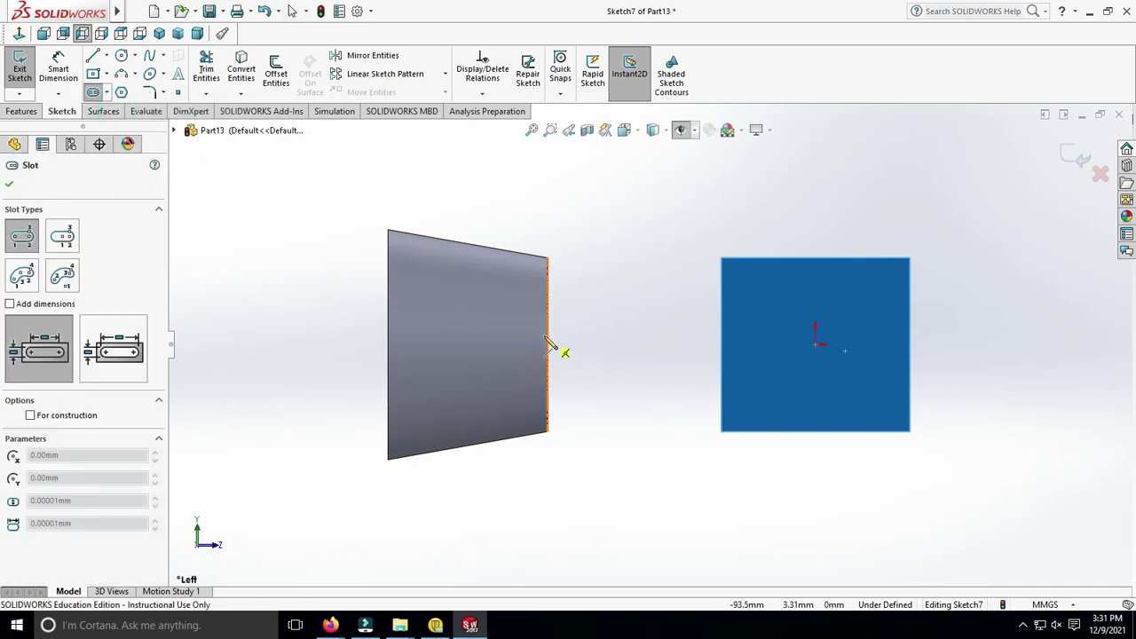
{"action": "left_click", "coordinate": [464, 344]}
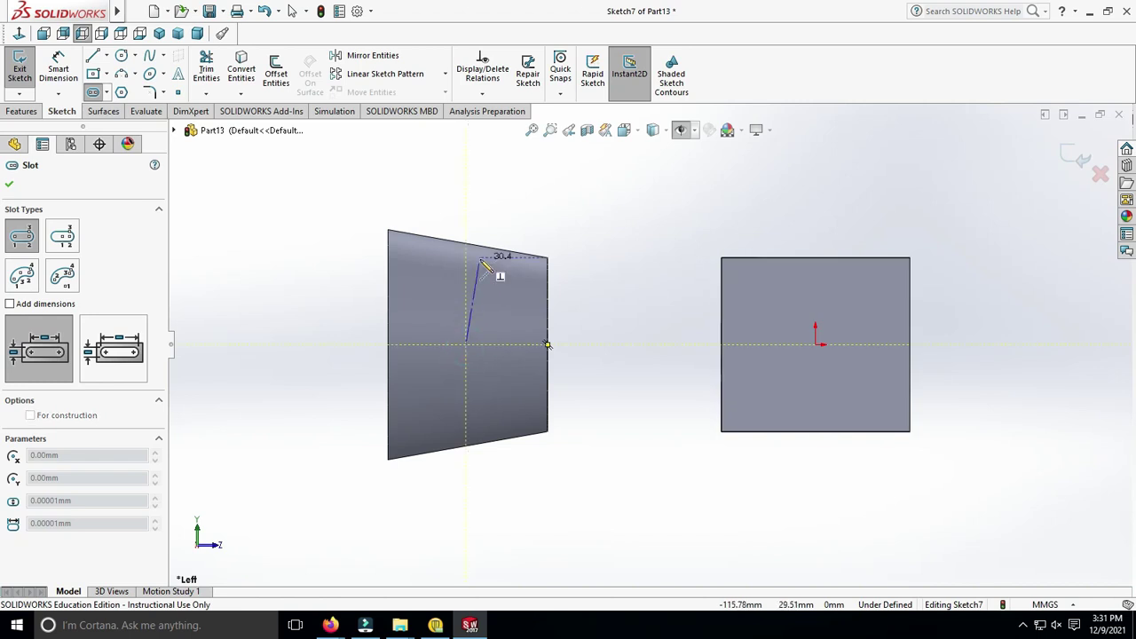
{"action": "left_click", "coordinate": [466, 284]}
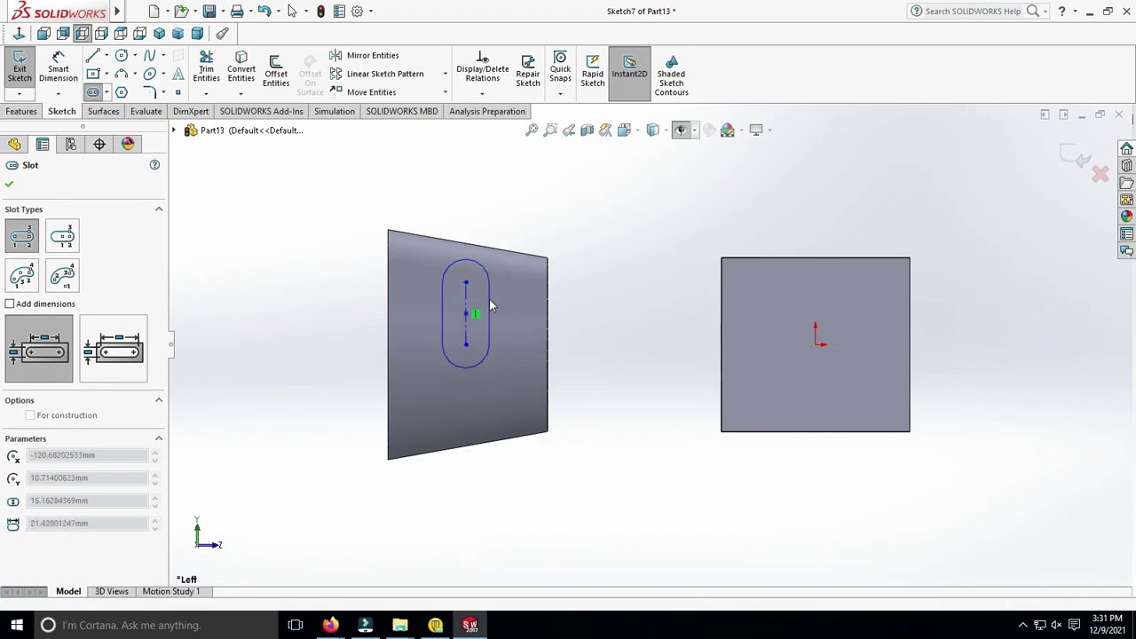
{"action": "left_click", "coordinate": [492, 305]}
{"action": "key", "text": "Escape"}
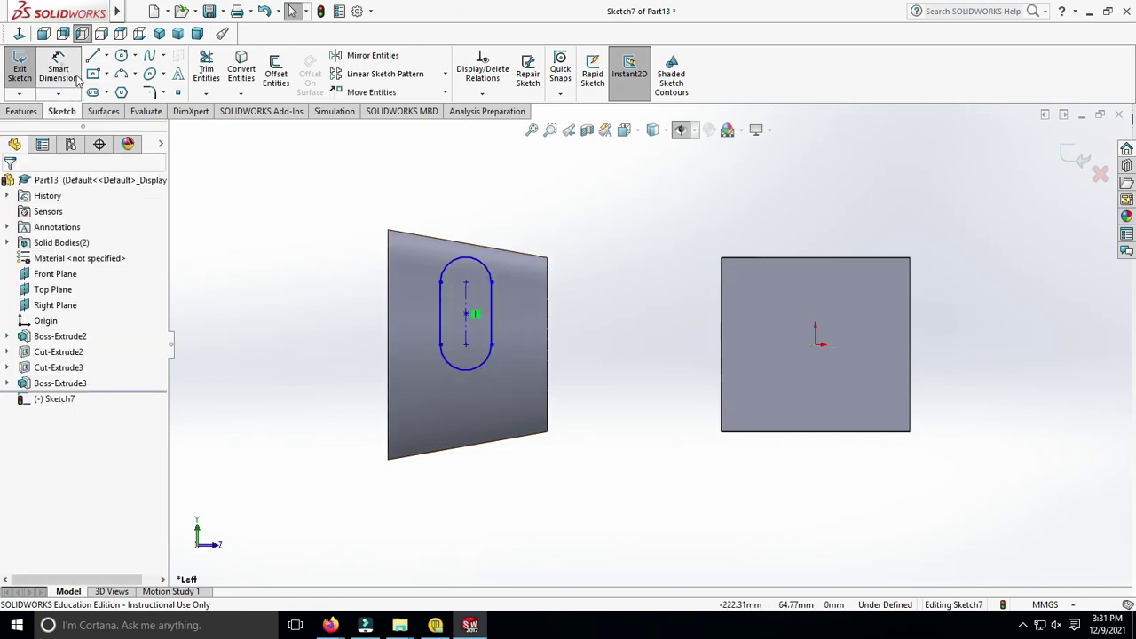
Dimension the slot with 40 mm between centres and R14 end arcs
{"action": "left_click", "coordinate": [58, 71]}
{"action": "left_click", "coordinate": [491, 282]}
{"action": "left_click", "coordinate": [491, 344]}
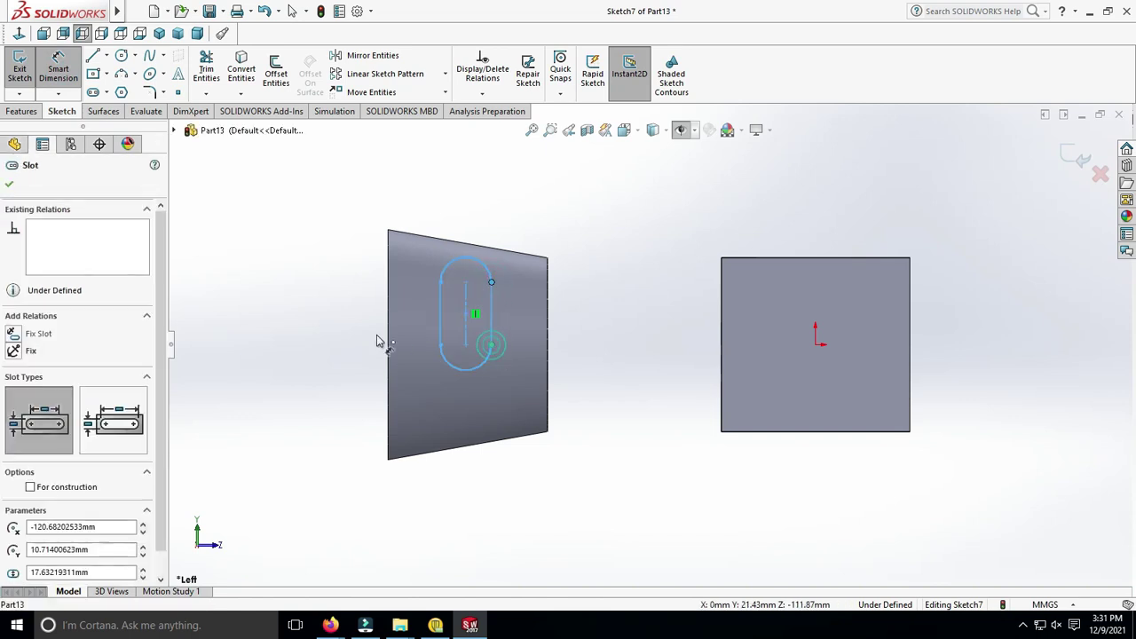
{"action": "left_click", "coordinate": [352, 342]}
{"action": "type", "text": "40"}
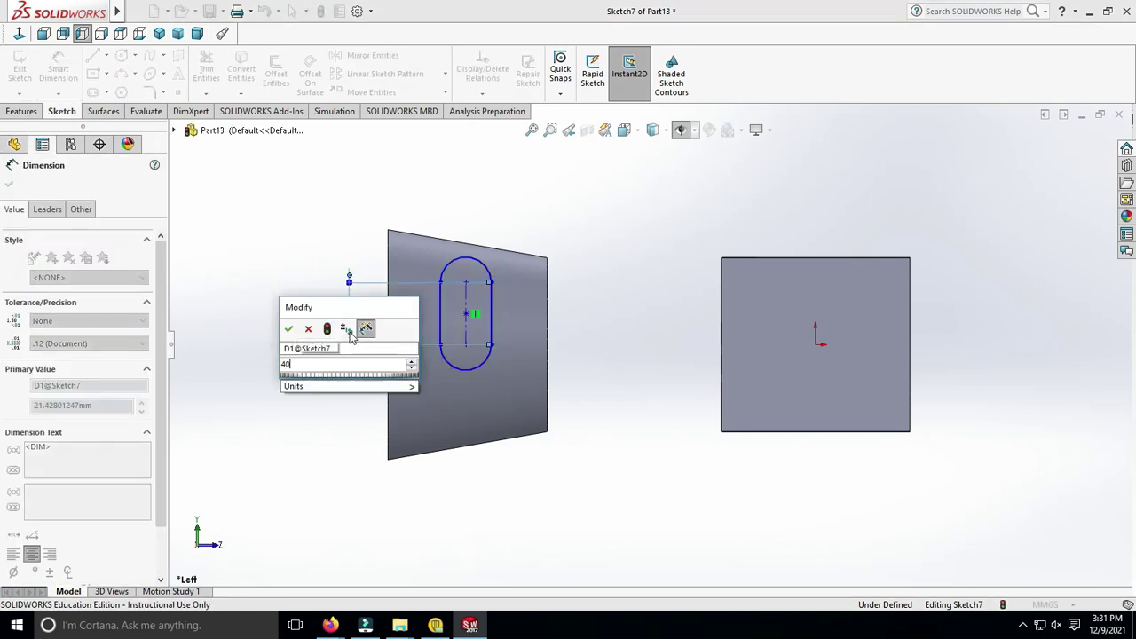
{"action": "key", "text": "Return"}
{"action": "key", "text": "Escape"}
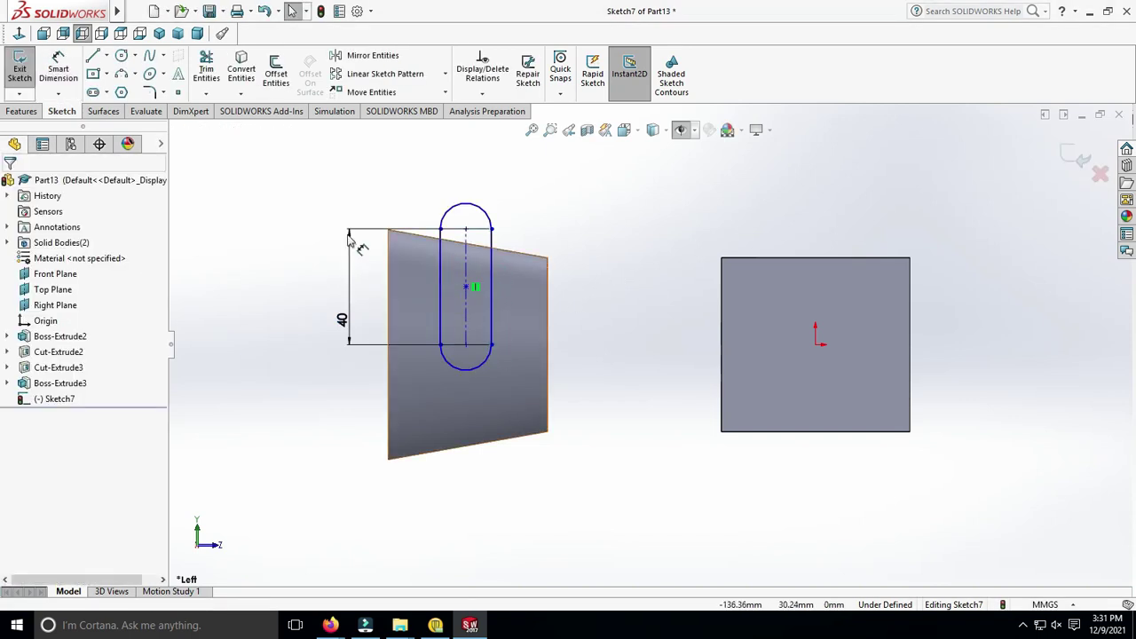
{"action": "left_click", "coordinate": [452, 206]}
{"action": "left_click", "coordinate": [488, 171]}
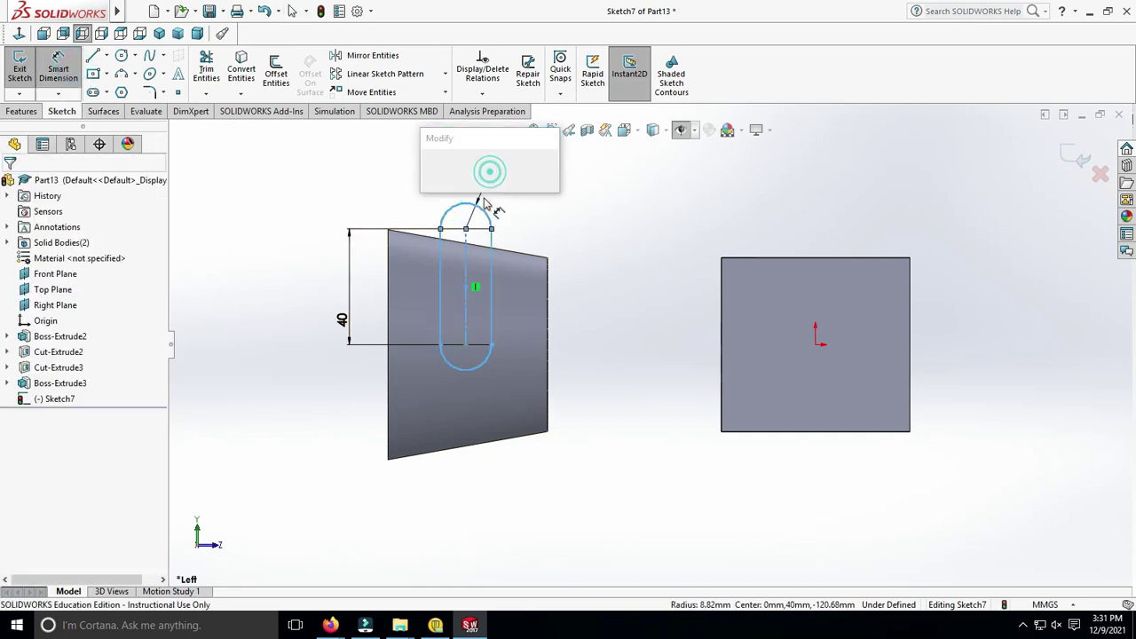
{"action": "type", "text": "14"}
{"action": "key", "text": "Return"}
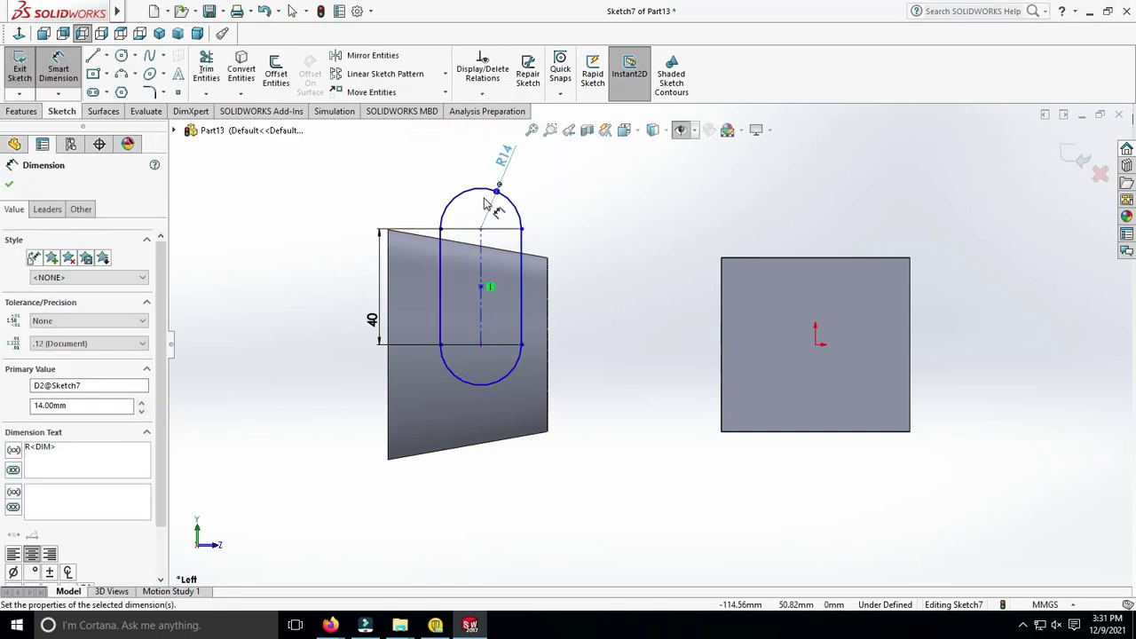
{"action": "key", "text": "Escape"}
Make the slot centre level with the origin and dimension it 26 mm from the body's edge
{"action": "left_click", "coordinate": [480, 281]}
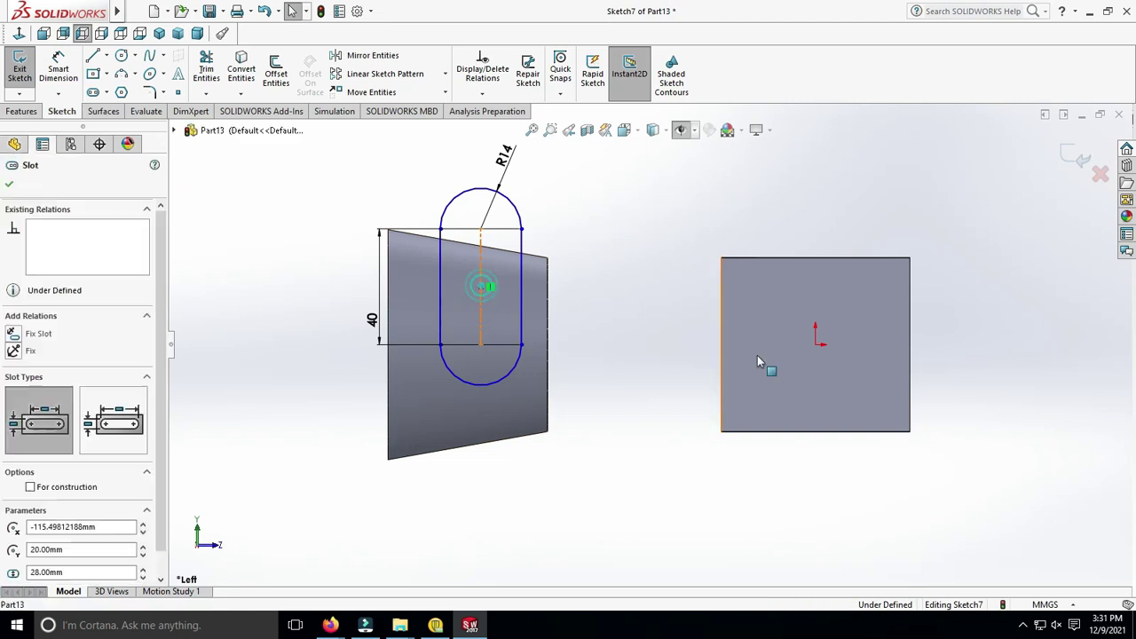
{"action": "left_click", "coordinate": [815, 345], "text": "ctrl"}
{"action": "left_click", "coordinate": [857, 283]}
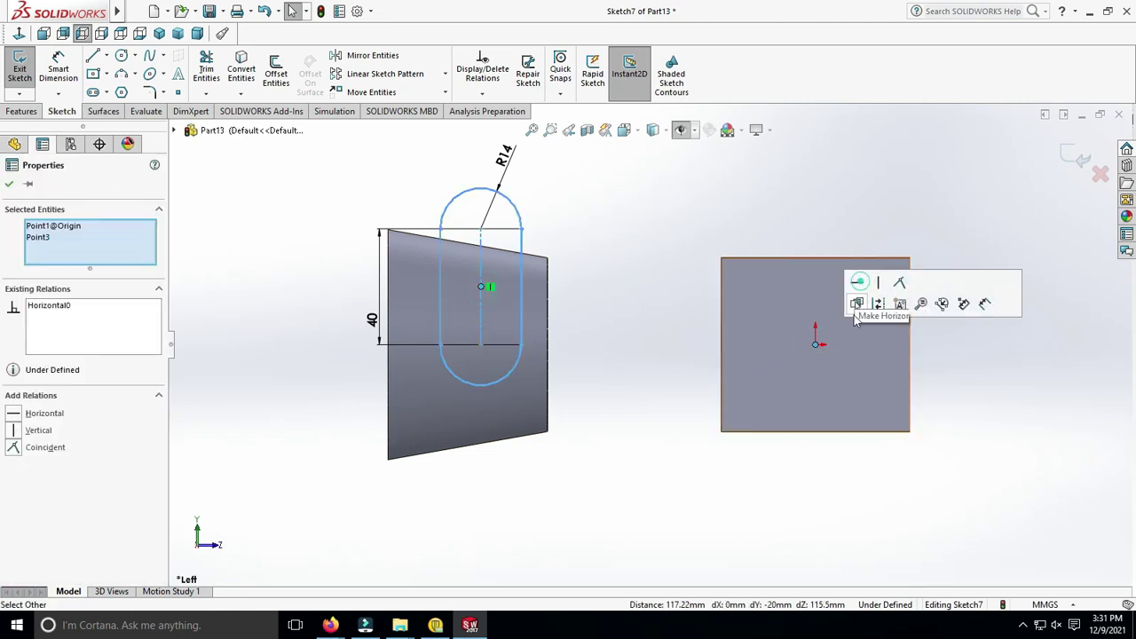
{"action": "left_click", "coordinate": [58, 71]}
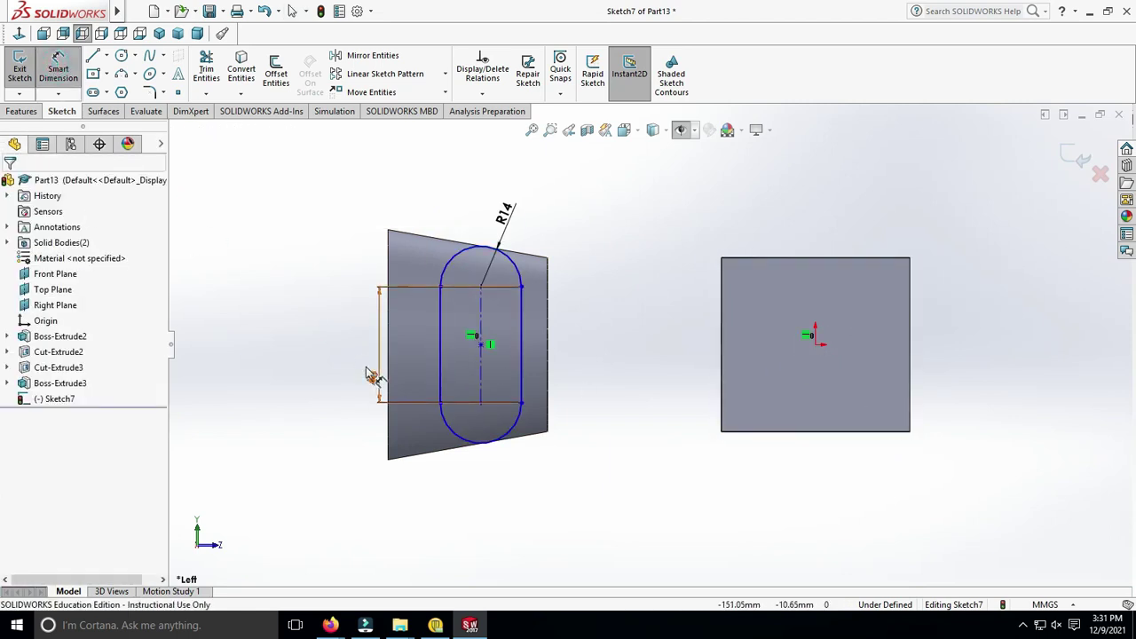
{"action": "left_click", "coordinate": [482, 407]}
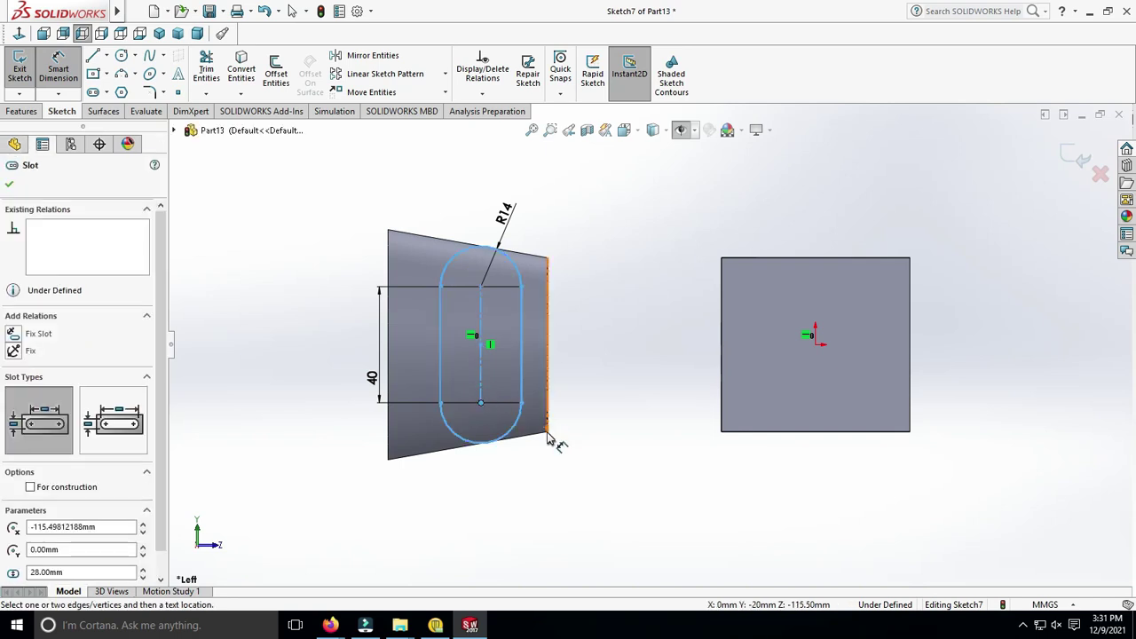
{"action": "left_click", "coordinate": [548, 435]}
{"action": "left_click", "coordinate": [538, 482]}
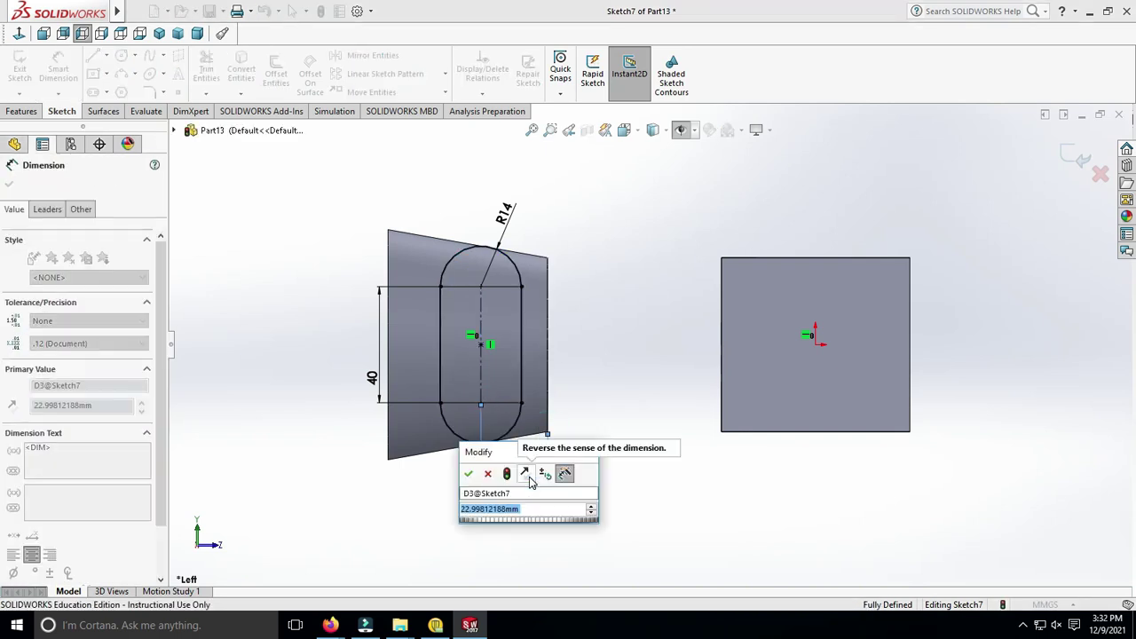
{"action": "type", "text": "26"}
{"action": "key", "text": "Return"}
{"action": "key", "text": "Escape"}
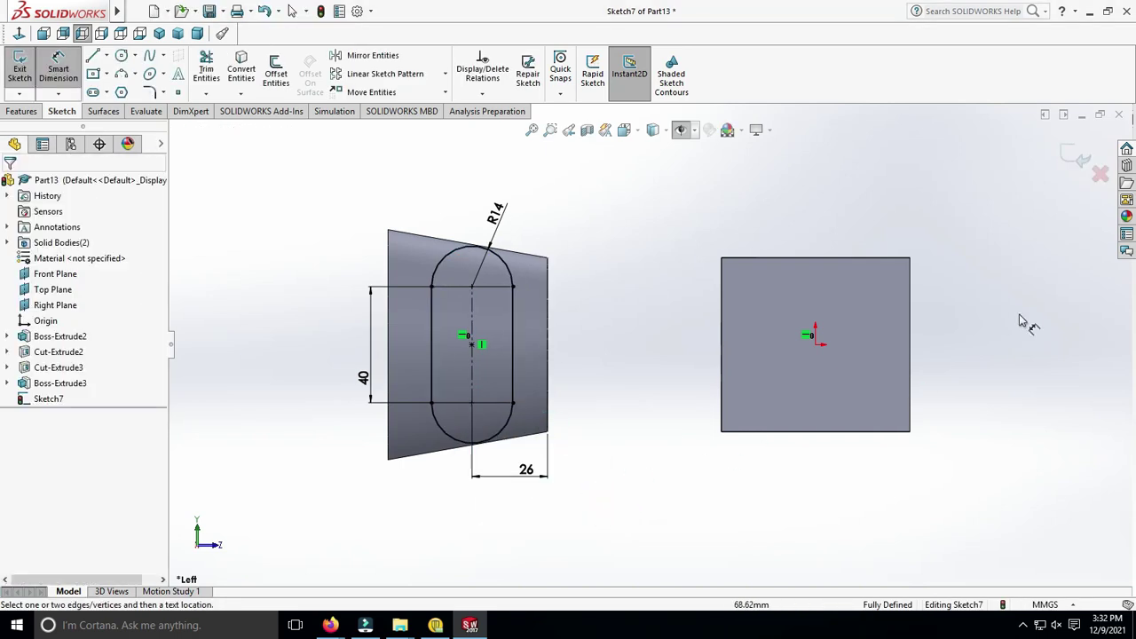
{"action": "mouse_move", "coordinate": [1028, 322]}
{"action": "middle_mouse_down"}
{"action": "mouse_move", "coordinate": [952, 306]}
{"action": "mouse_move", "coordinate": [936, 344]}
{"action": "mouse_move", "coordinate": [989, 330]}
{"action": "mouse_move", "coordinate": [946, 406]}
{"action": "mouse_move", "coordinate": [956, 383]}
{"action": "middle_mouse_up"}
Begin a slot extrusion with an Offset From Surface end condition, then cancel it
{"action": "left_click", "coordinate": [22, 111]}
{"action": "left_click", "coordinate": [26, 73]}
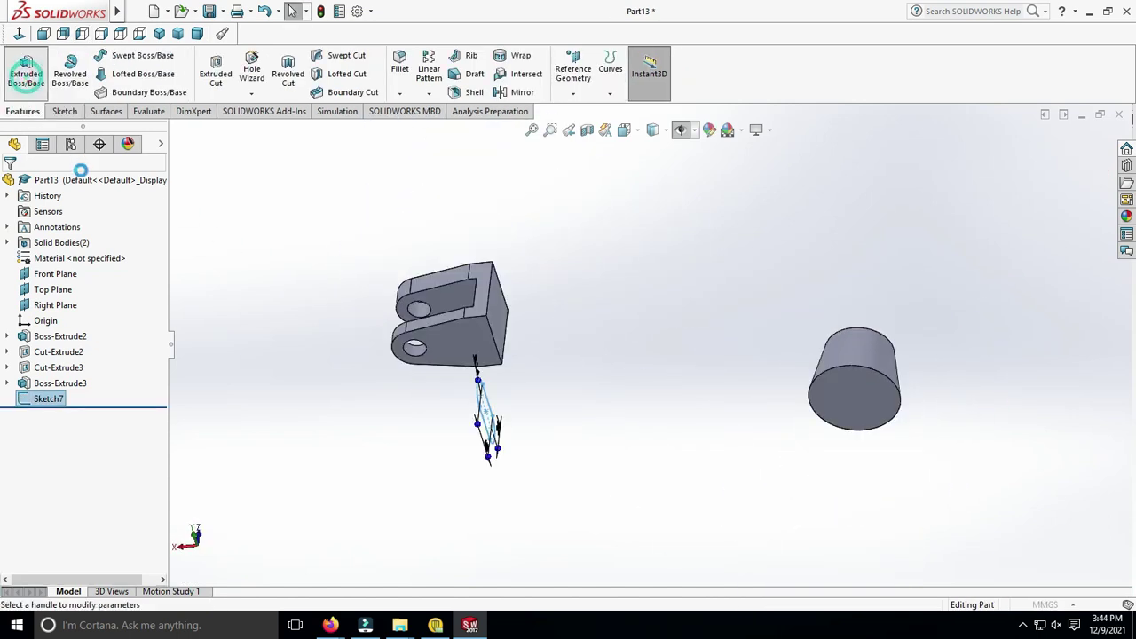
{"action": "left_click", "coordinate": [93, 270]}
{"action": "left_click", "coordinate": [106, 325]}
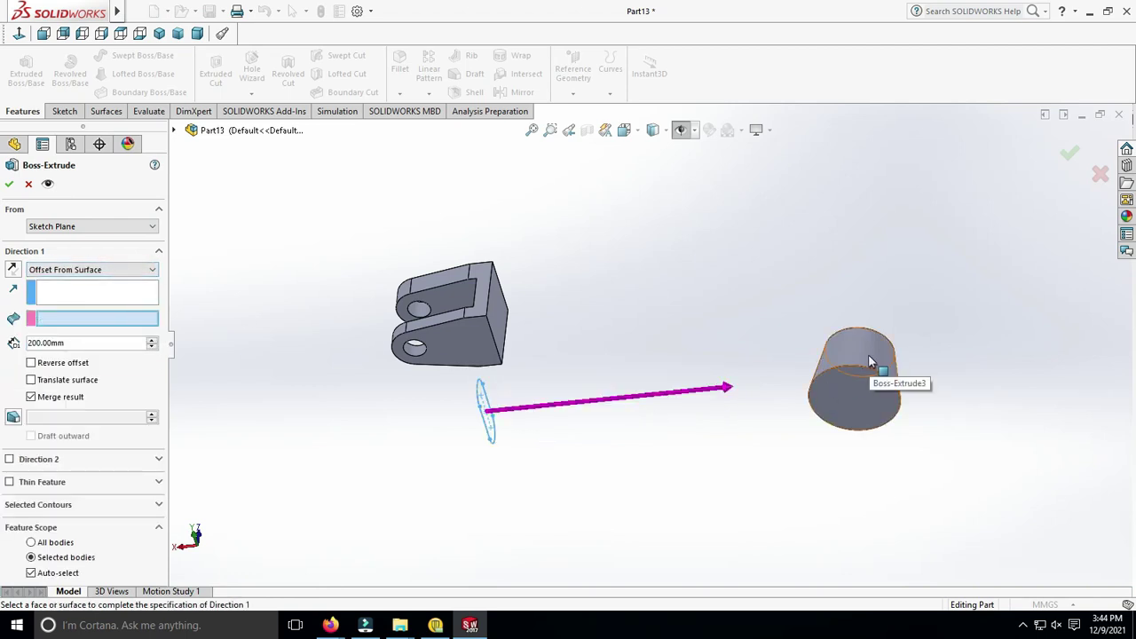
{"action": "left_click", "coordinate": [117, 229]}
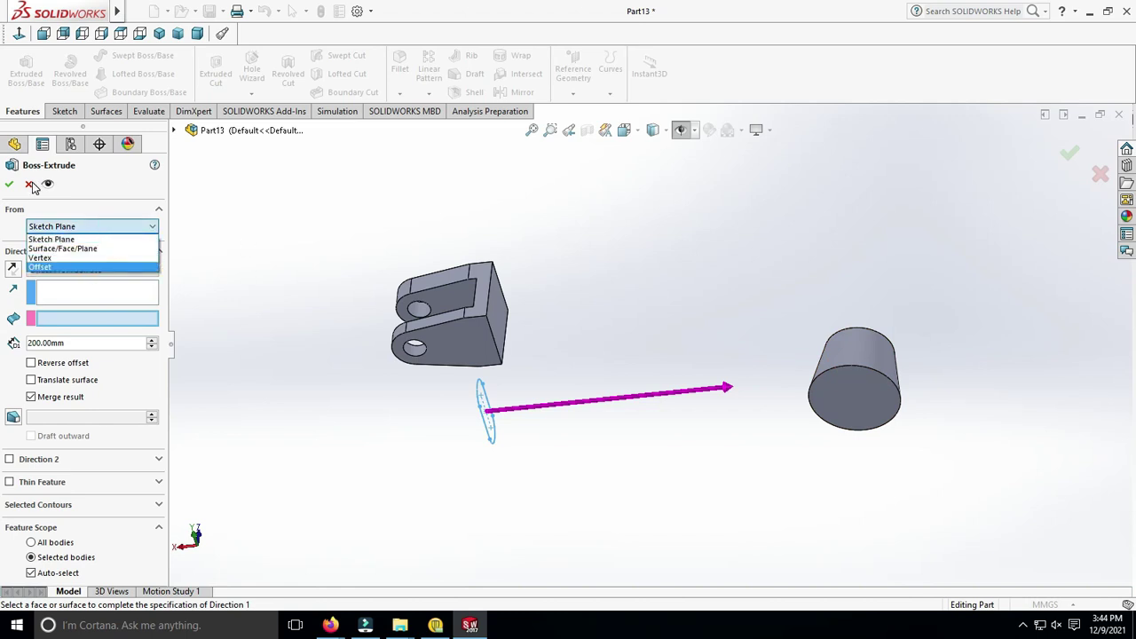
{"action": "left_click", "coordinate": [114, 210]}
{"action": "left_click", "coordinate": [29, 187]}
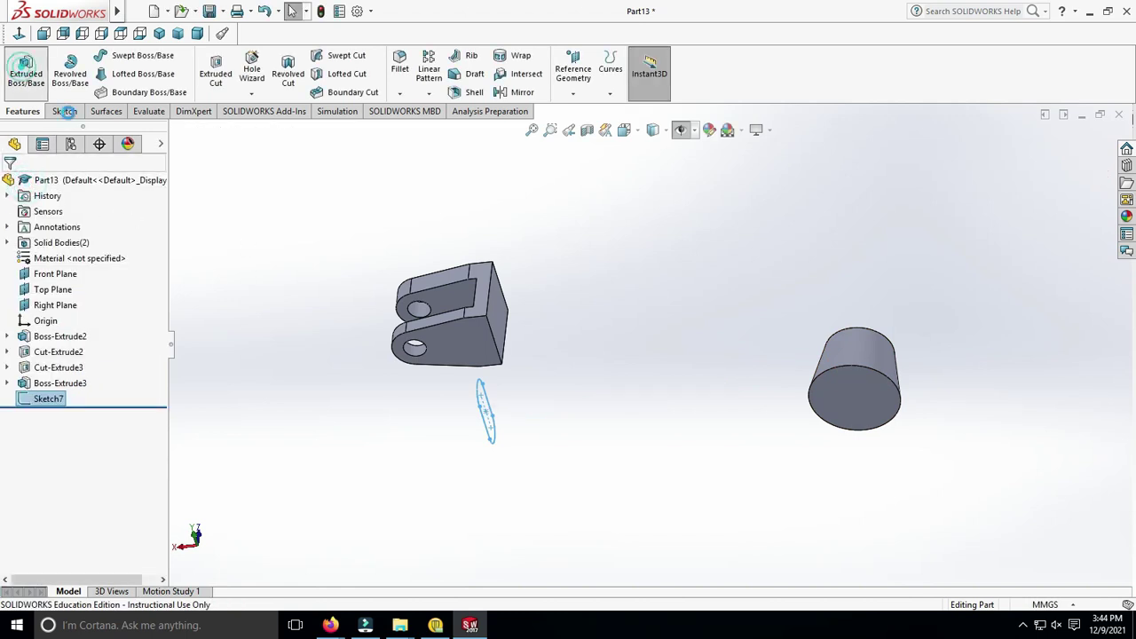
Extrude the slot from the cylinder's face, reversed, offset from the clevis end face
{"action": "left_click", "coordinate": [26, 69]}
{"action": "left_click", "coordinate": [101, 227]}
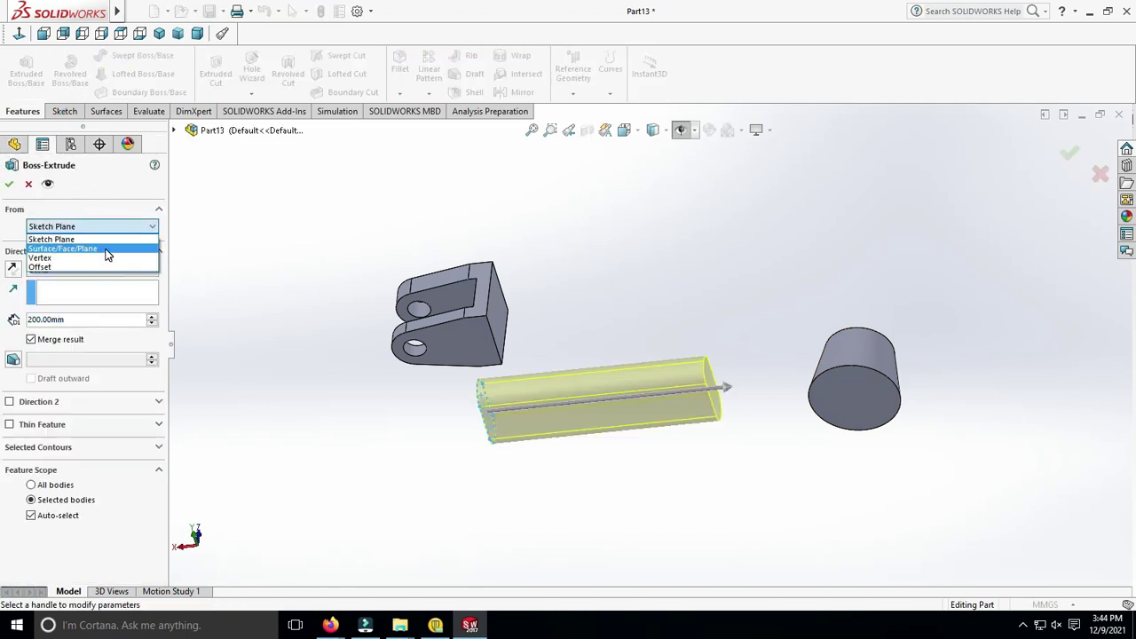
{"action": "left_click", "coordinate": [107, 249]}
{"action": "left_click", "coordinate": [855, 362]}
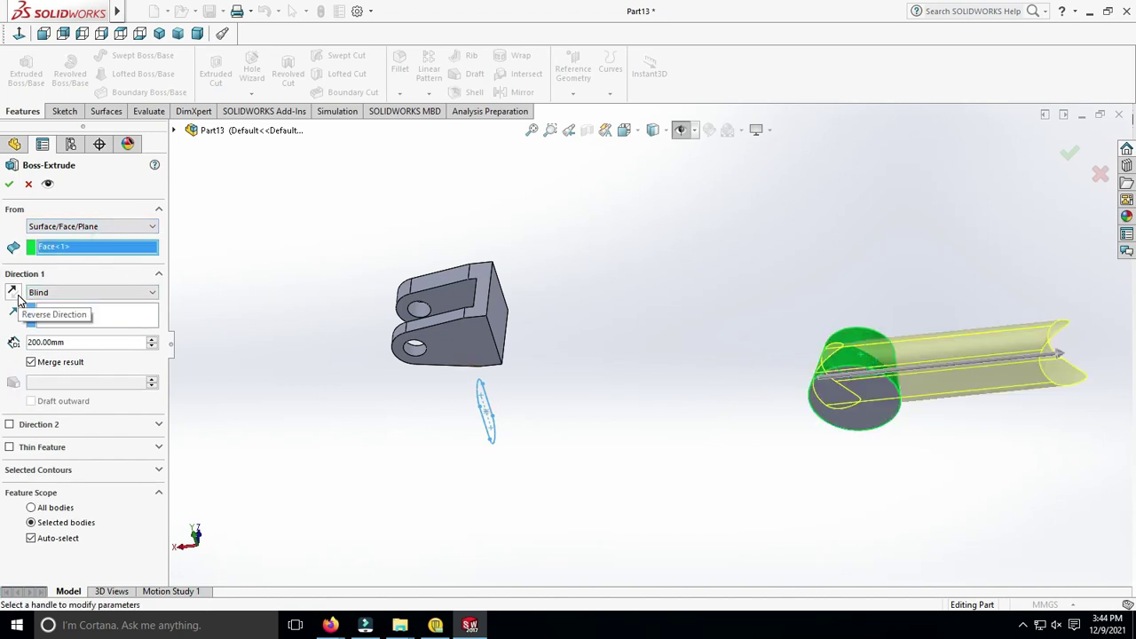
{"action": "left_click", "coordinate": [89, 292]}
{"action": "left_click", "coordinate": [80, 355]}
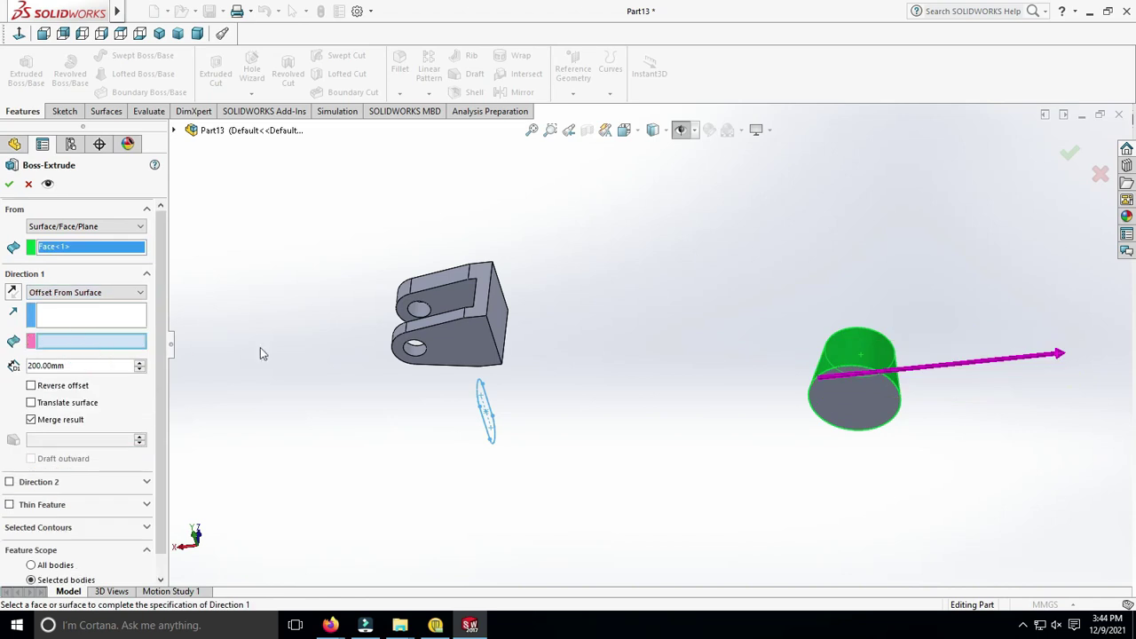
{"action": "left_click", "coordinate": [13, 292]}
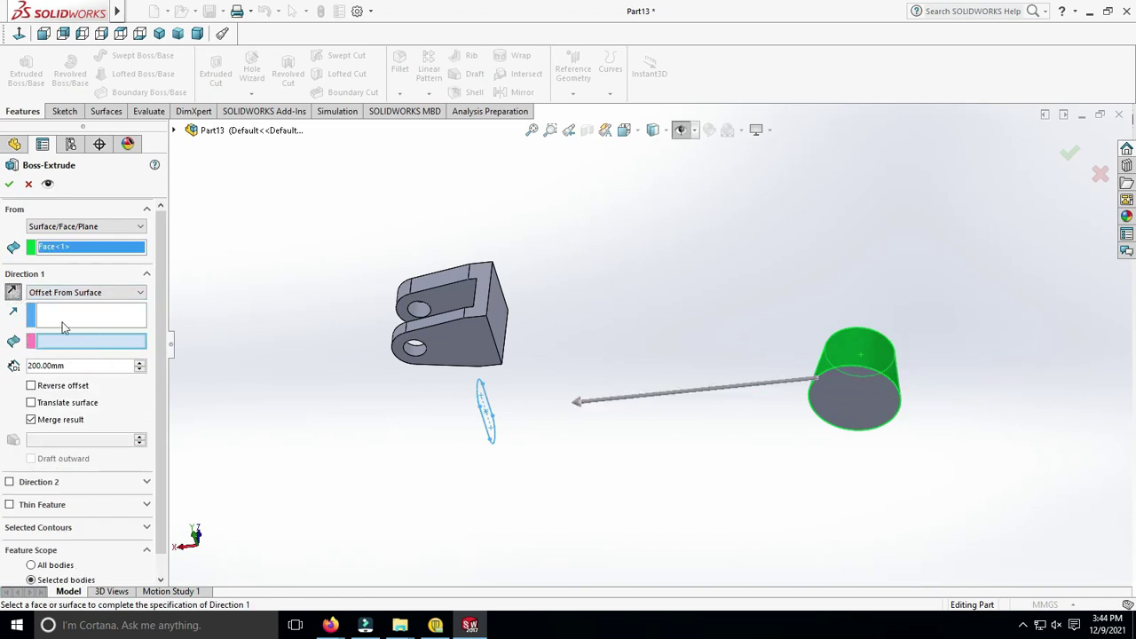
{"action": "left_click", "coordinate": [502, 337]}
Set the offset distance from the clevis face to 250 mm
{"action": "double_click", "coordinate": [116, 367]}
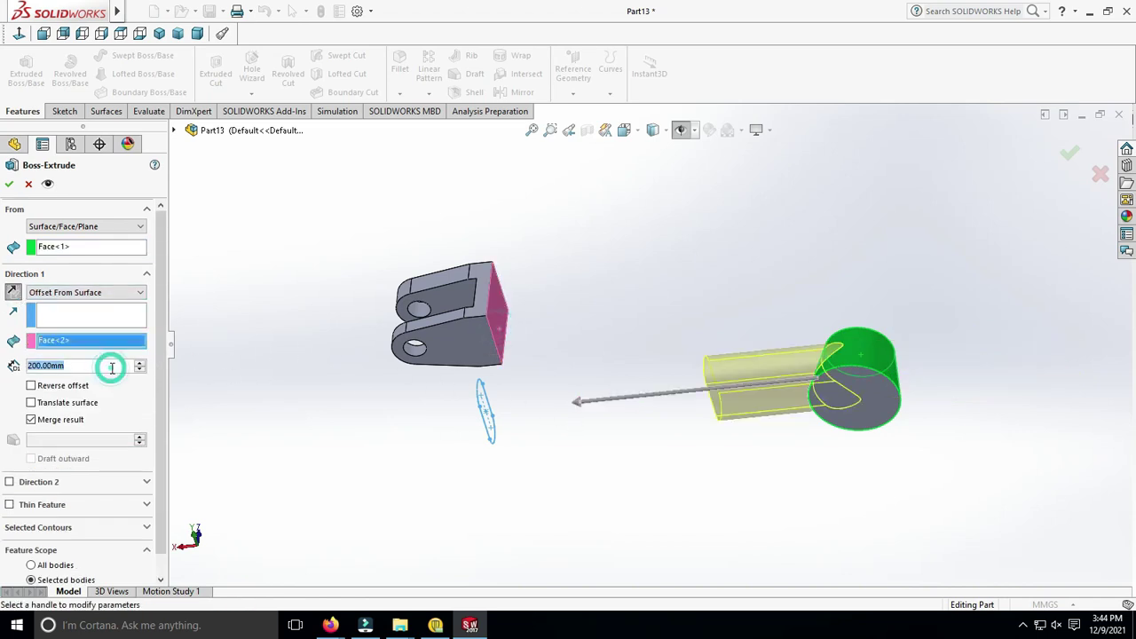
{"action": "type", "text": "150"}
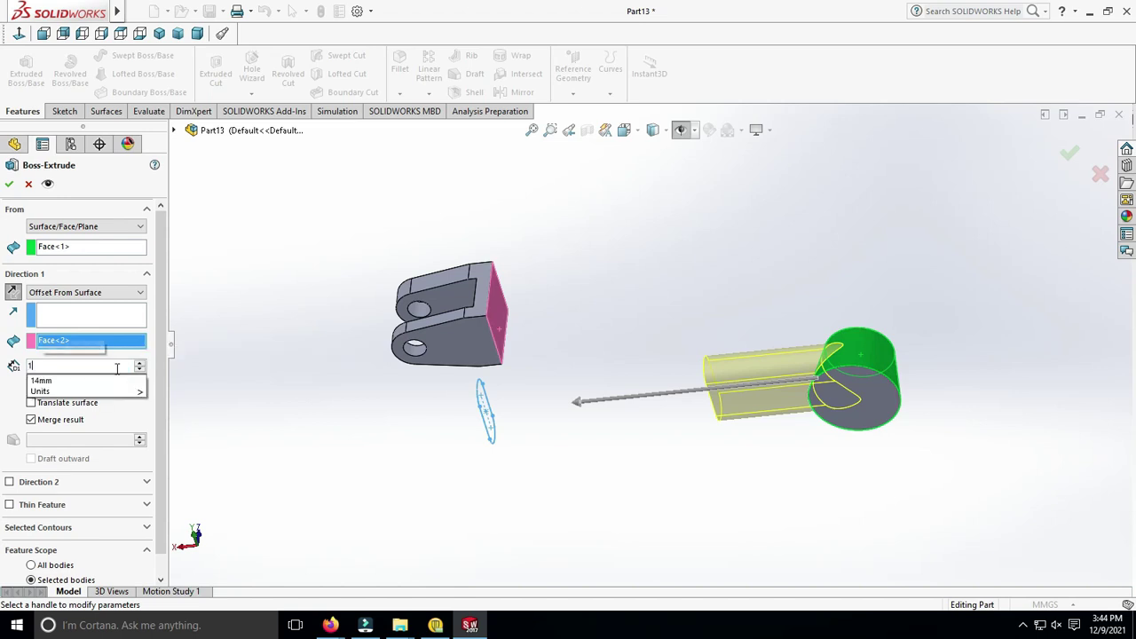
{"action": "key", "text": "Return"}
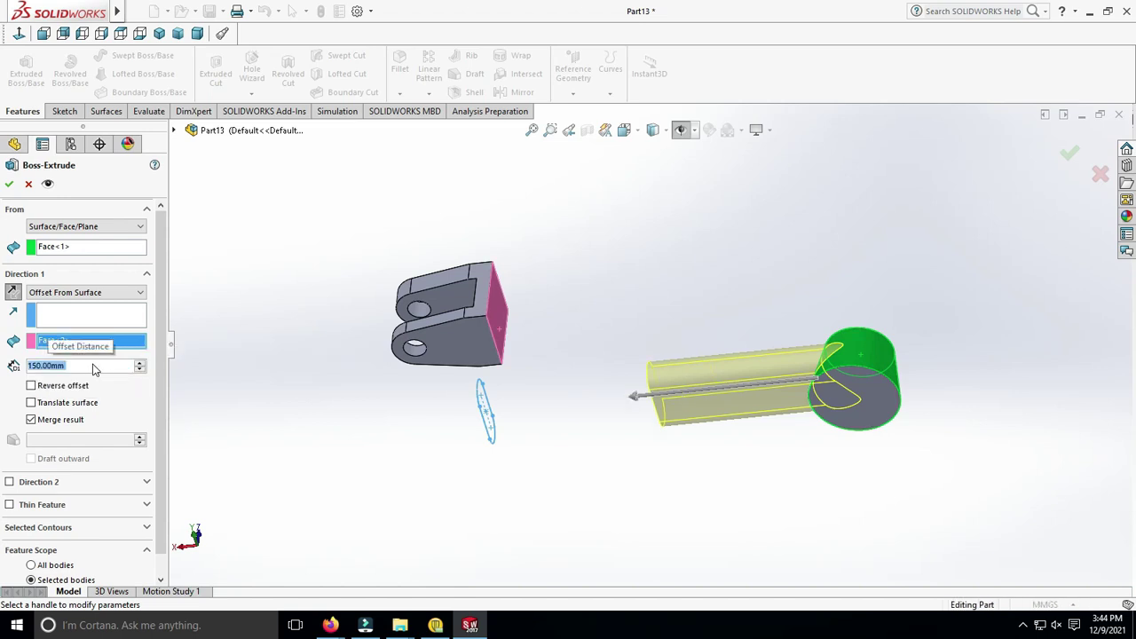
{"action": "double_click", "coordinate": [93, 365]}
{"action": "type", "text": "250"}
{"action": "key", "text": "Return"}
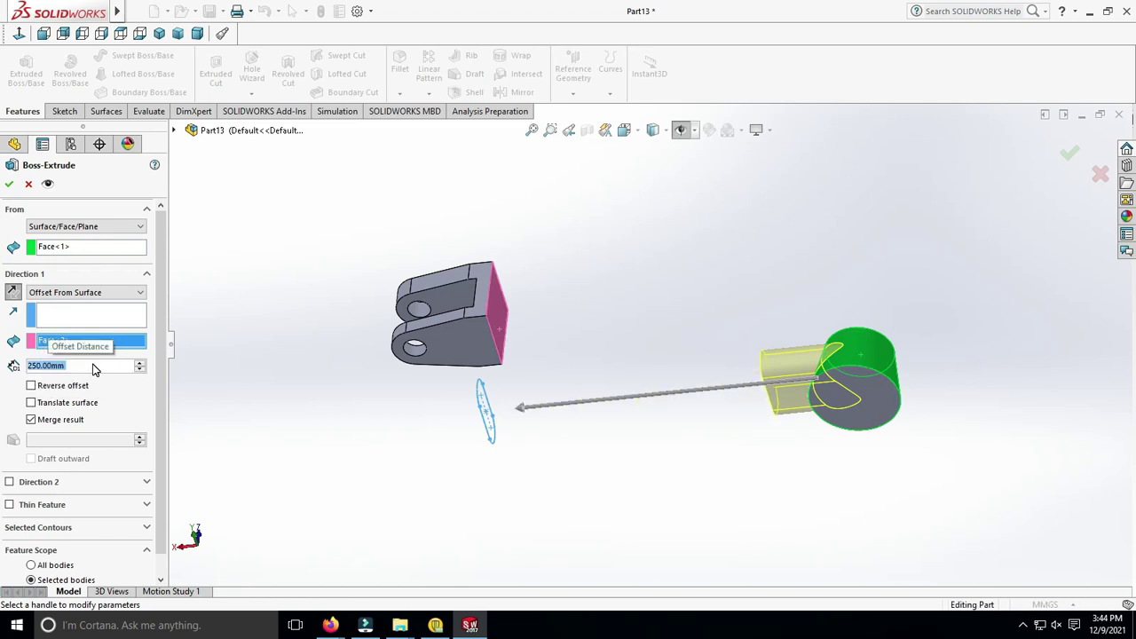
Confirm the slot extrusion and start a sketch on the clevis block's square end face
{"action": "left_click", "coordinate": [9, 183]}
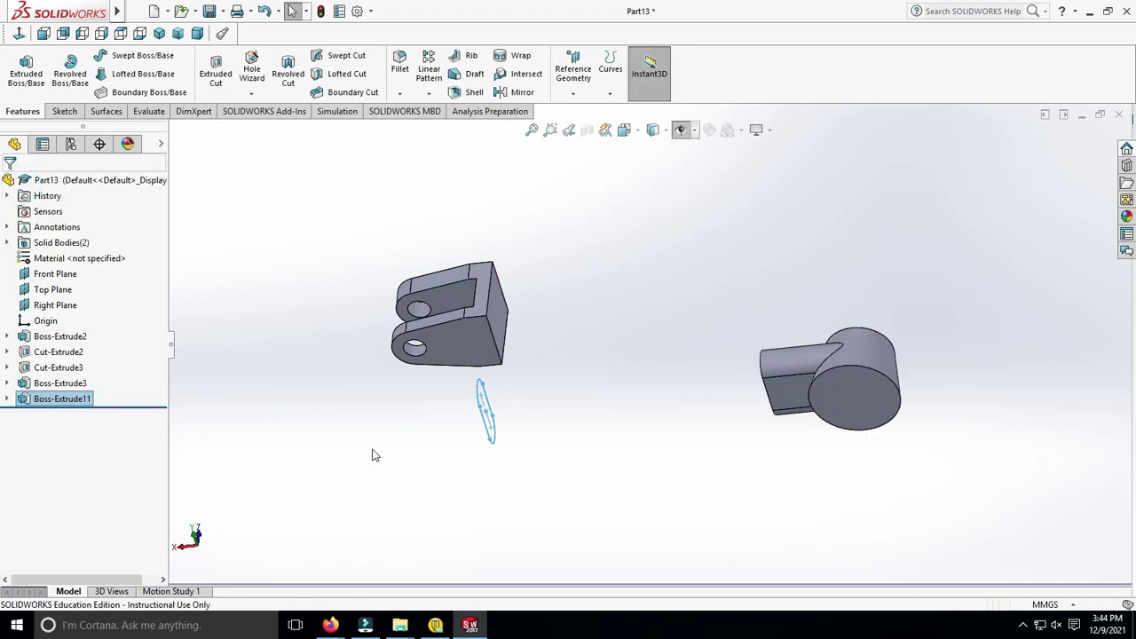
{"action": "mouse_move", "coordinate": [515, 505]}
{"action": "middle_mouse_down"}
{"action": "mouse_move", "coordinate": [510, 230]}
{"action": "mouse_move", "coordinate": [543, 451]}
{"action": "mouse_move", "coordinate": [408, 401]}
{"action": "mouse_move", "coordinate": [422, 435]}
{"action": "middle_mouse_up"}
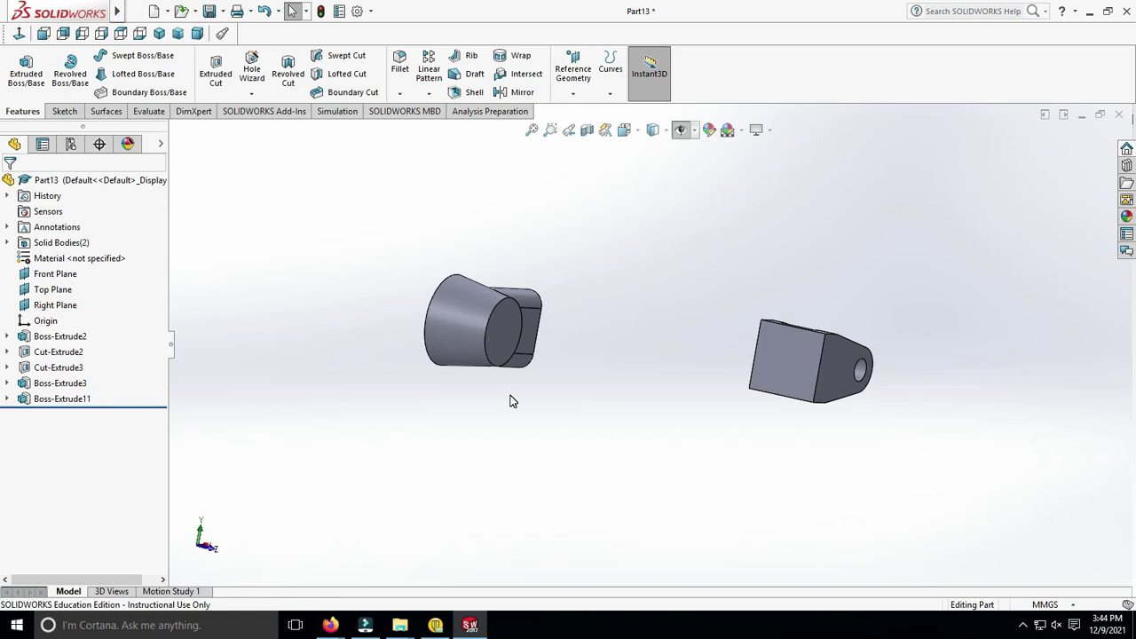
{"action": "left_click", "coordinate": [59, 336]}
{"action": "left_click", "coordinate": [64, 112]}
{"action": "left_click", "coordinate": [19, 66]}
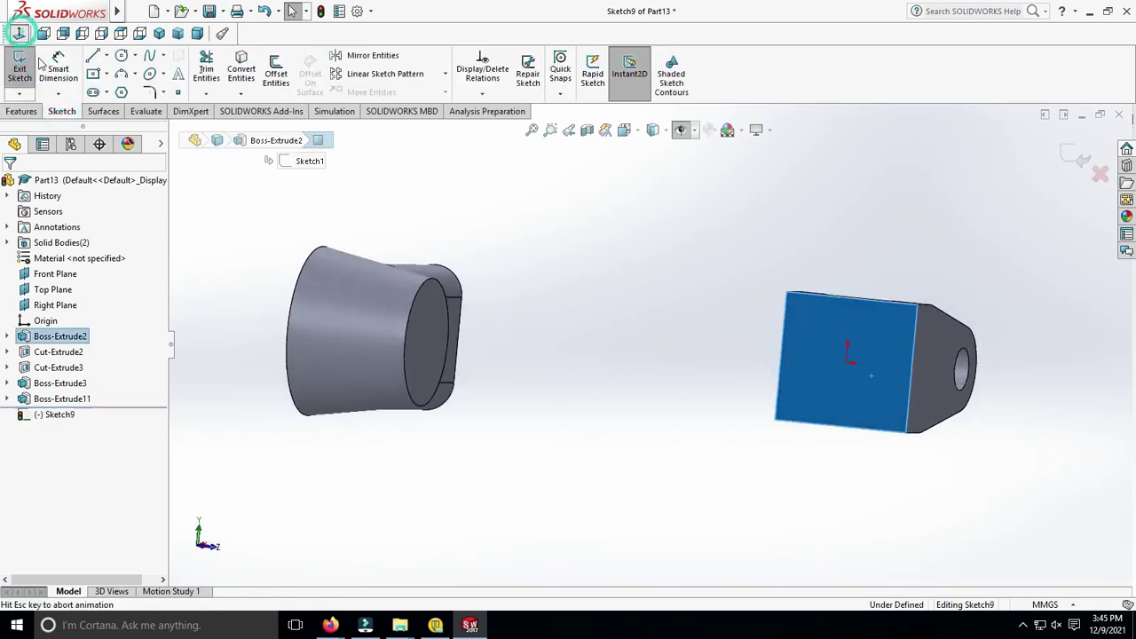
Draw a Ø50 circle centred on the origin and exit the sketch
{"action": "left_click", "coordinate": [122, 55]}
{"action": "left_click", "coordinate": [815, 345]}
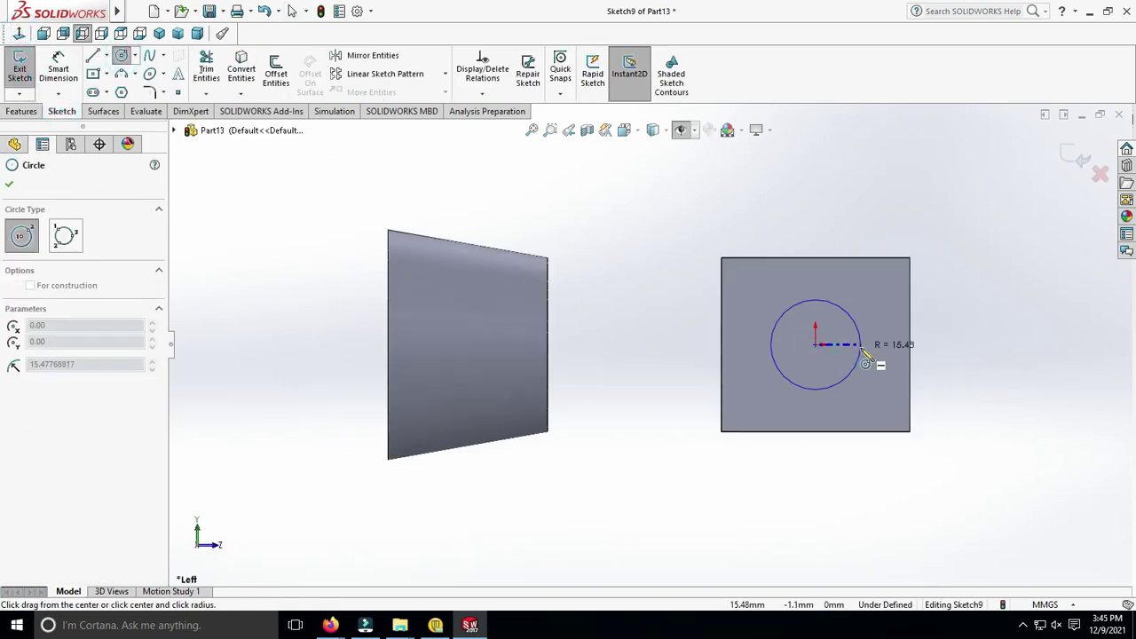
{"action": "left_click", "coordinate": [875, 351]}
{"action": "key", "text": "Escape"}
{"action": "left_click", "coordinate": [58, 71]}
{"action": "left_click", "coordinate": [842, 308]}
{"action": "left_click", "coordinate": [865, 238]}
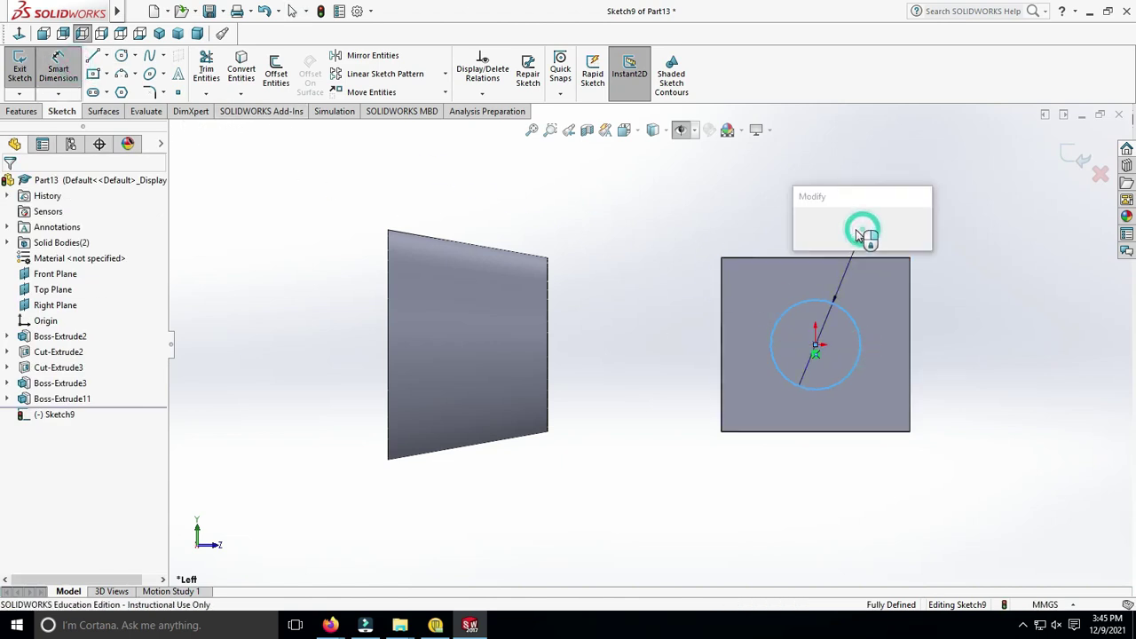
{"action": "type", "text": "50"}
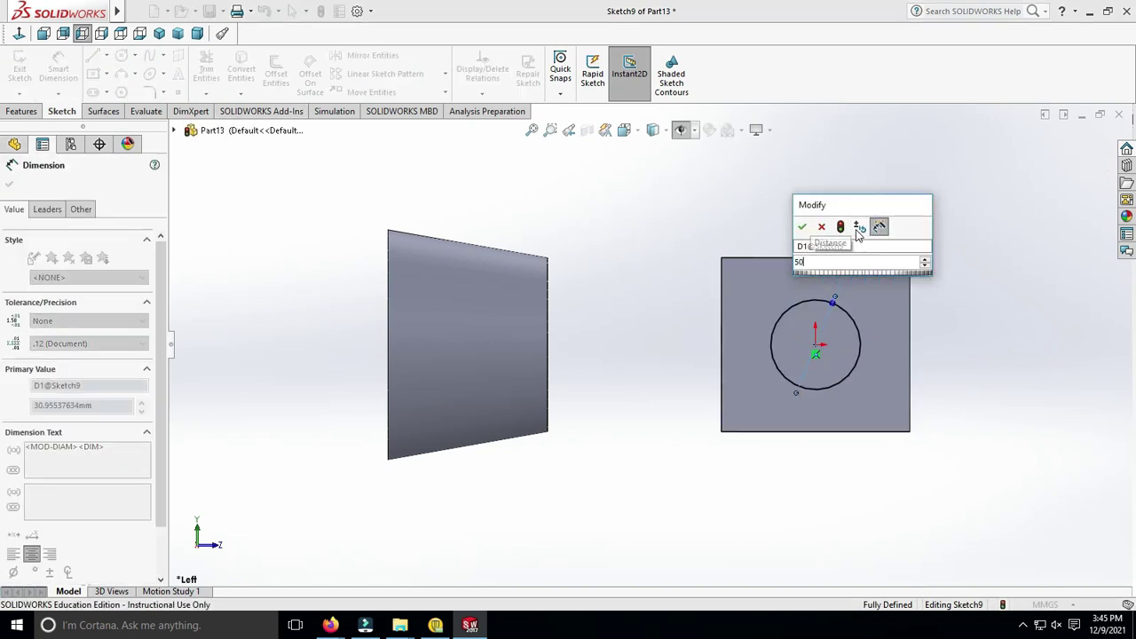
{"action": "key", "text": "Return"}
{"action": "key", "text": "Escape"}
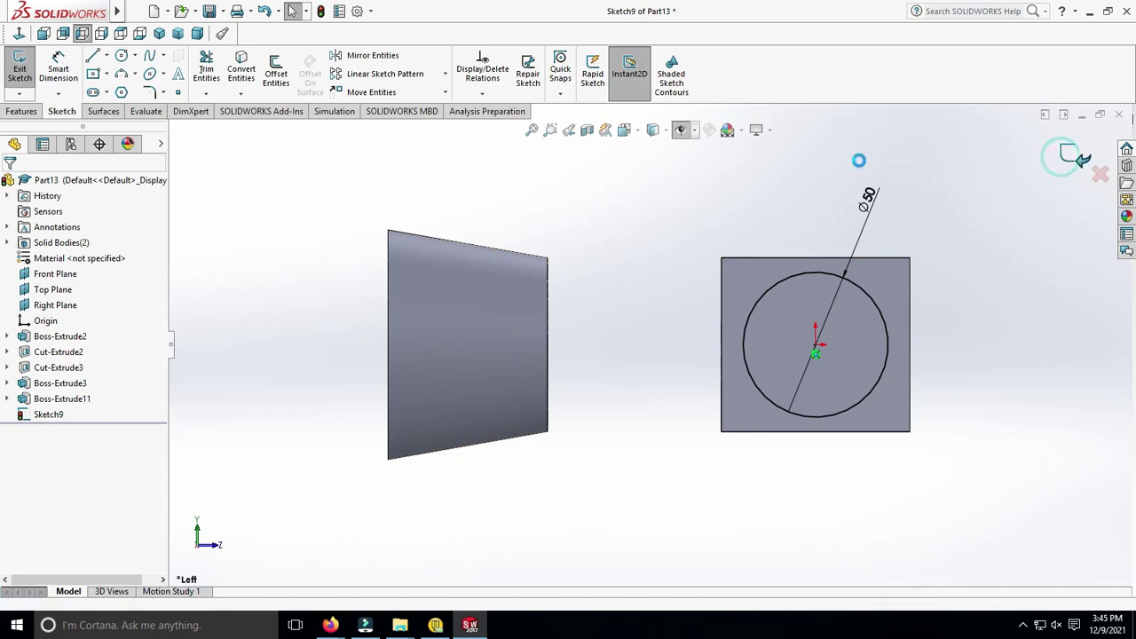
{"action": "left_click", "coordinate": [1076, 157]}
{"action": "left_click", "coordinate": [20, 112]}
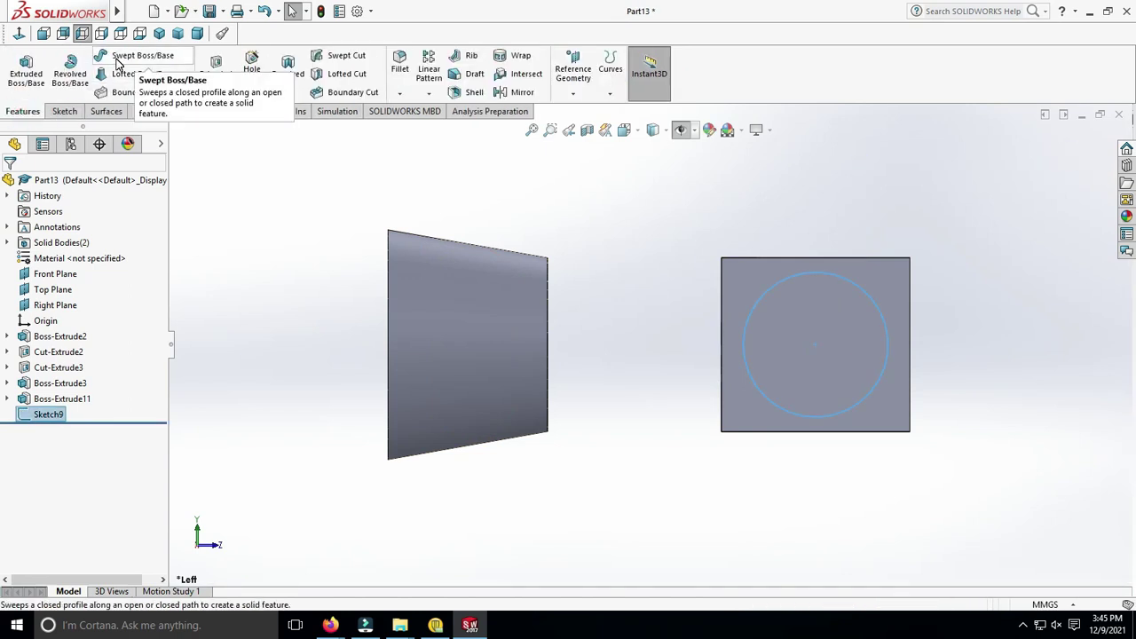
Loft Sketch9 to the opposite end face to create the Loft1 shaft
{"action": "left_click", "coordinate": [133, 74]}
{"action": "mouse_move", "coordinate": [662, 355]}
{"action": "middle_mouse_down"}
{"action": "mouse_move", "coordinate": [556, 381]}
{"action": "mouse_move", "coordinate": [578, 418]}
{"action": "mouse_move", "coordinate": [480, 360]}
{"action": "mouse_move", "coordinate": [610, 436]}
{"action": "mouse_move", "coordinate": [675, 391]}
{"action": "middle_mouse_up"}
{"action": "left_click", "coordinate": [481, 359]}
{"action": "left_click", "coordinate": [9, 185]}
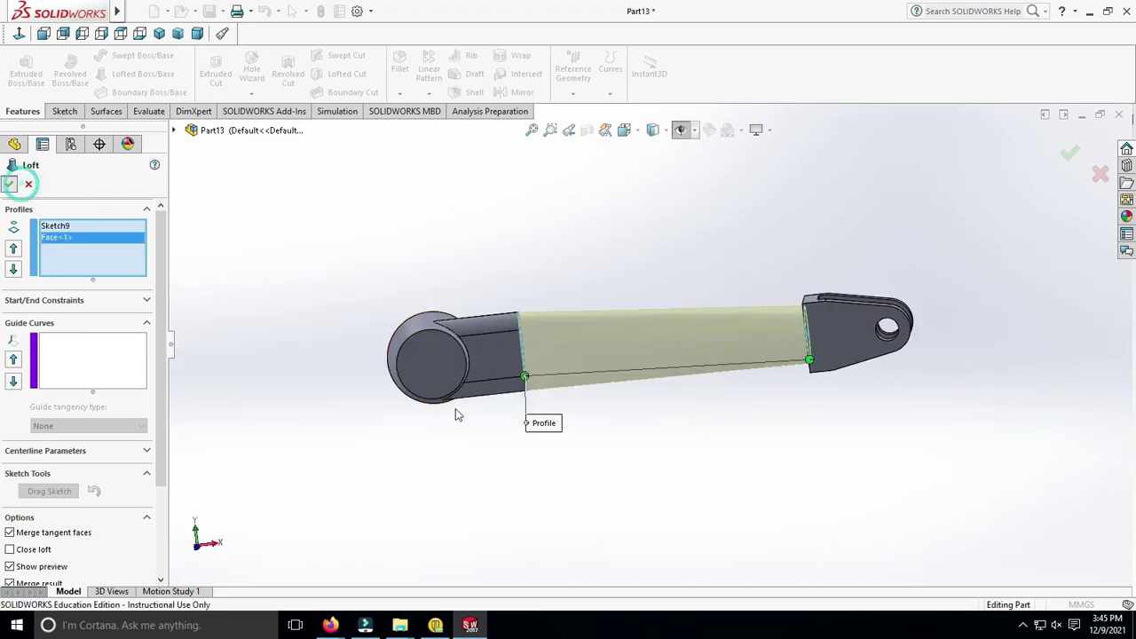
Inspect the new shaft and start a 5 mm fillet on the clevis top face
{"action": "mouse_move", "coordinate": [616, 435]}
{"action": "middle_mouse_down"}
{"action": "mouse_move", "coordinate": [583, 502]}
{"action": "mouse_move", "coordinate": [744, 405]}
{"action": "mouse_move", "coordinate": [622, 382]}
{"action": "mouse_move", "coordinate": [739, 386]}
{"action": "mouse_move", "coordinate": [791, 411]}
{"action": "mouse_move", "coordinate": [690, 322]}
{"action": "mouse_move", "coordinate": [696, 334]}
{"action": "mouse_move", "coordinate": [469, 368]}
{"action": "mouse_move", "coordinate": [540, 471]}
{"action": "middle_mouse_up"}
{"action": "left_click", "coordinate": [453, 404]}
{"action": "mouse_move", "coordinate": [452, 404]}
{"action": "middle_mouse_down"}
{"action": "mouse_move", "coordinate": [591, 397]}
{"action": "mouse_move", "coordinate": [533, 426]}
{"action": "mouse_move", "coordinate": [564, 473]}
{"action": "mouse_move", "coordinate": [533, 426]}
{"action": "middle_mouse_up"}
{"action": "left_click", "coordinate": [400, 64]}
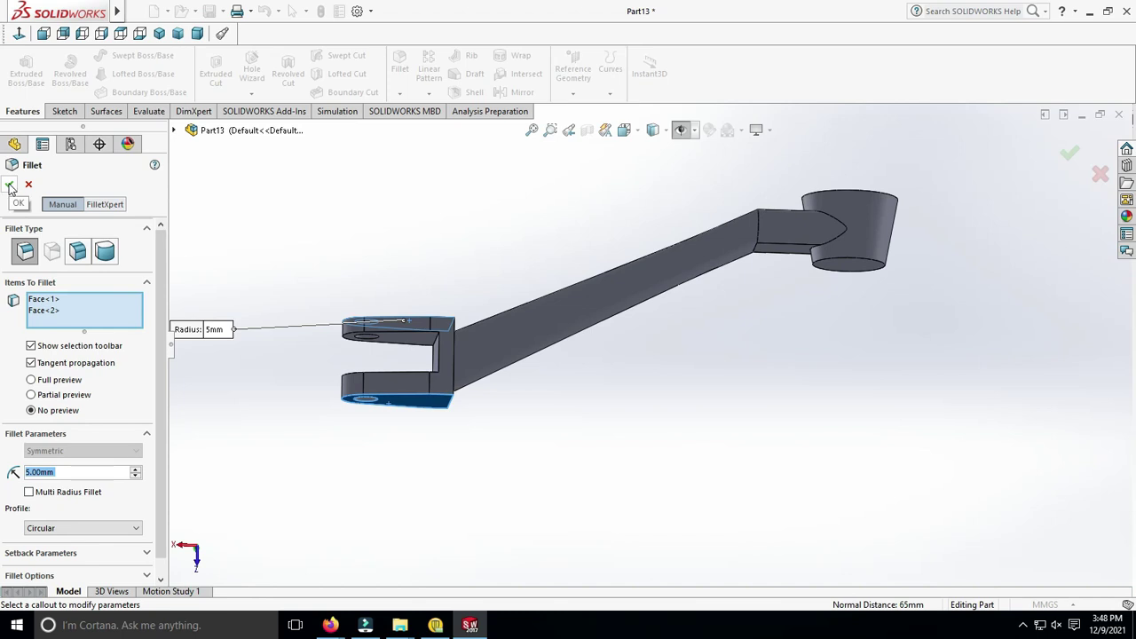
Add the inner clevis face and finish the 5 mm clevis fillet
{"action": "middle_click_drag", "start_coordinate": [521, 458], "coordinate": [512, 386]}
{"action": "left_click", "coordinate": [487, 377]}
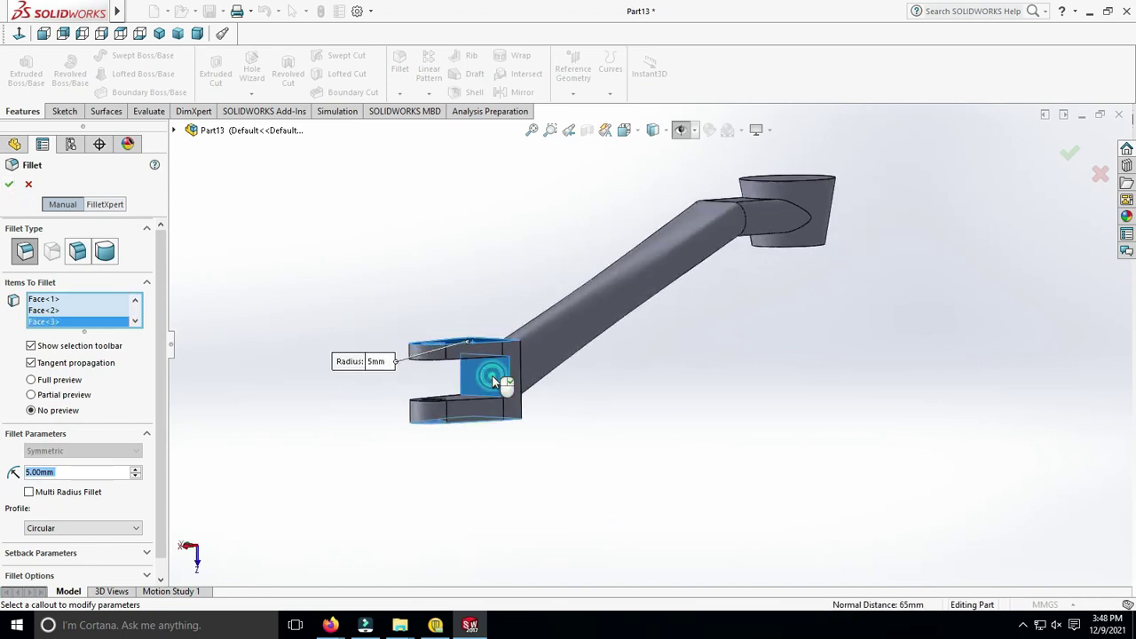
{"action": "left_click", "coordinate": [10, 183]}
Select the upper lug face and the shaft's circular edge at the clevis
{"action": "middle_click_drag", "start_coordinate": [576, 492], "coordinate": [408, 424]}
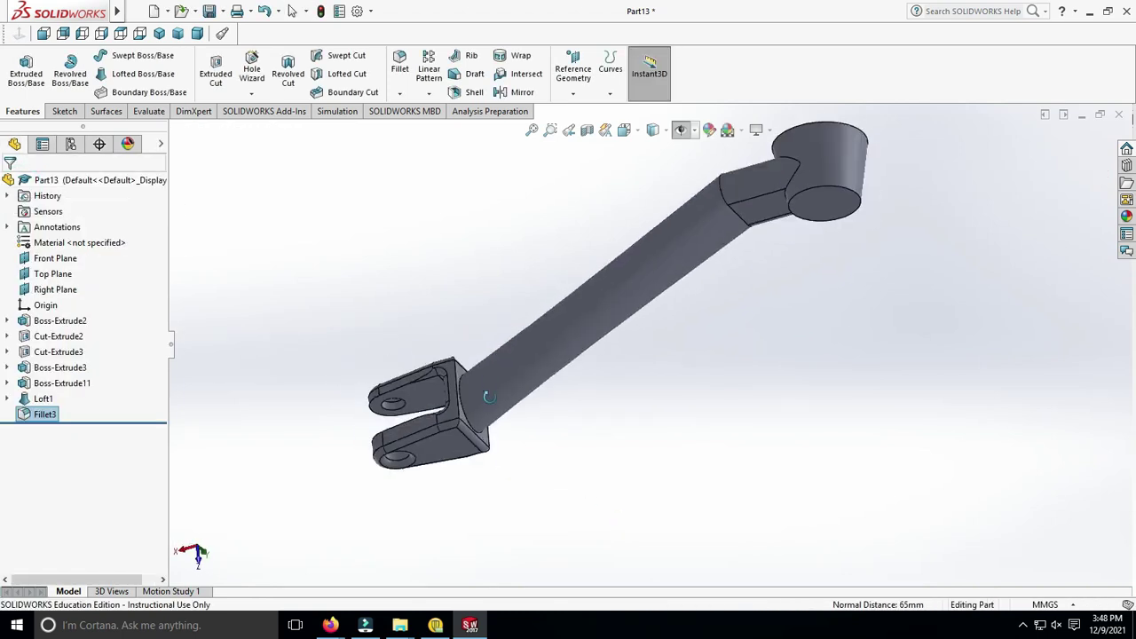
{"action": "scroll", "coordinate": [408, 422], "scroll_direction": "down", "scroll_amount": 5}
{"action": "mouse_move", "coordinate": [756, 520]}
{"action": "middle_mouse_down"}
{"action": "mouse_move", "coordinate": [507, 431]}
{"action": "mouse_move", "coordinate": [728, 456]}
{"action": "mouse_move", "coordinate": [524, 347]}
{"action": "middle_mouse_up"}
{"action": "left_click", "coordinate": [524, 346]}
{"action": "mouse_move", "coordinate": [822, 517]}
{"action": "middle_mouse_down"}
{"action": "mouse_move", "coordinate": [814, 482]}
{"action": "mouse_move", "coordinate": [715, 508]}
{"action": "mouse_move", "coordinate": [636, 424]}
{"action": "middle_mouse_up"}
{"action": "middle_click_drag", "start_coordinate": [809, 538], "coordinate": [720, 477]}
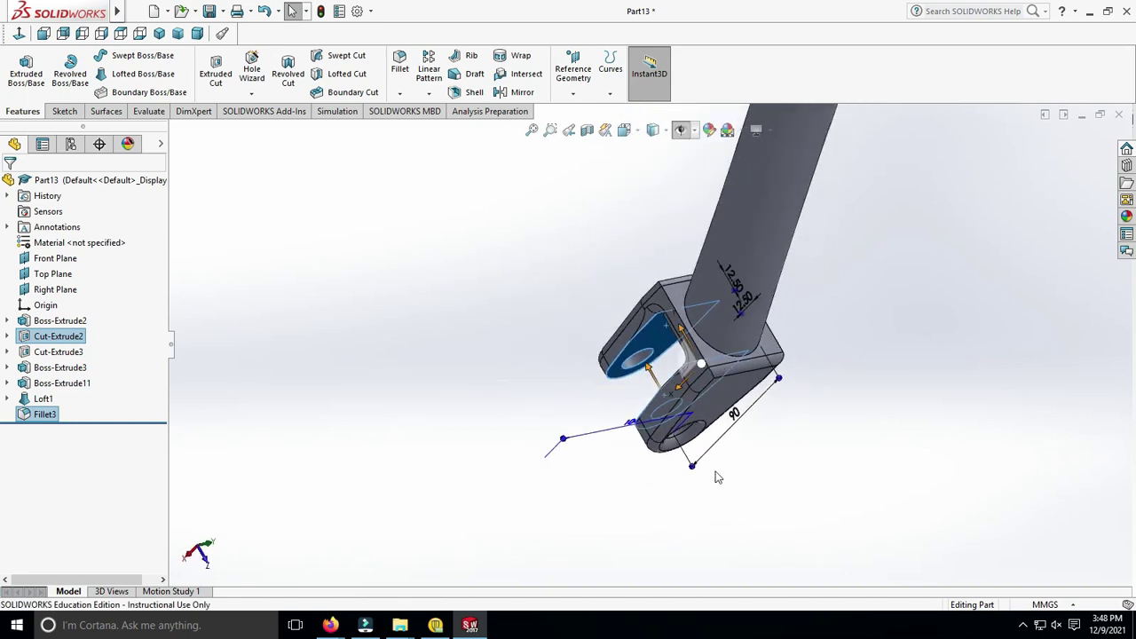
{"action": "left_click", "coordinate": [715, 348]}
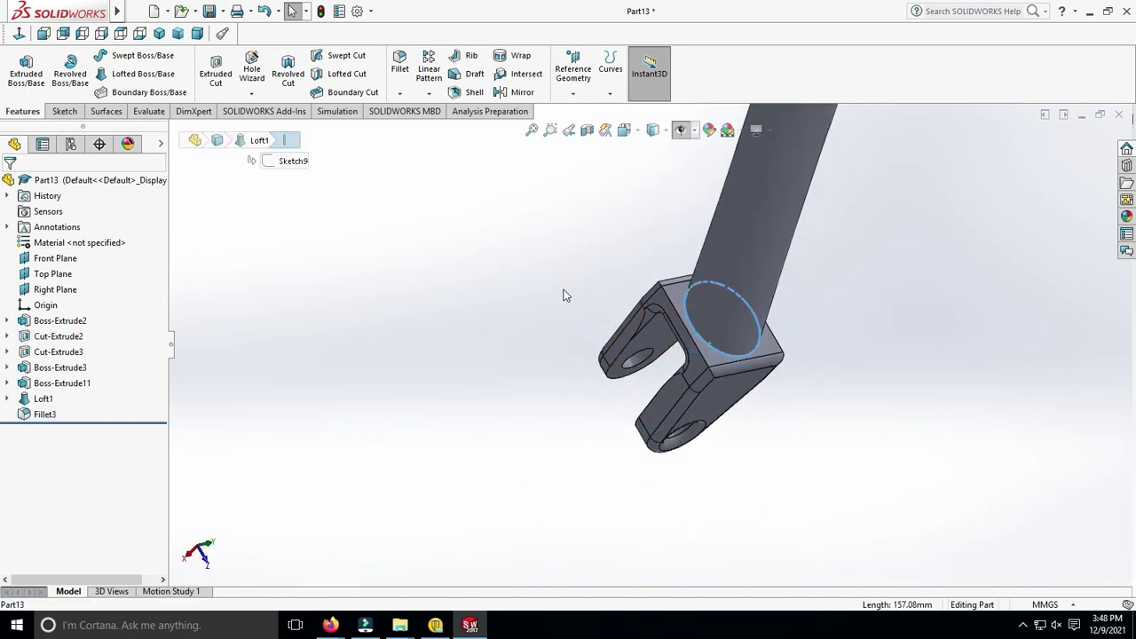
{"action": "left_click", "coordinate": [563, 296]}
Fillet the shaft's circular edge and the inner and lower slot faces at 5 mm
{"action": "left_click", "coordinate": [400, 64]}
{"action": "left_click", "coordinate": [698, 339]}
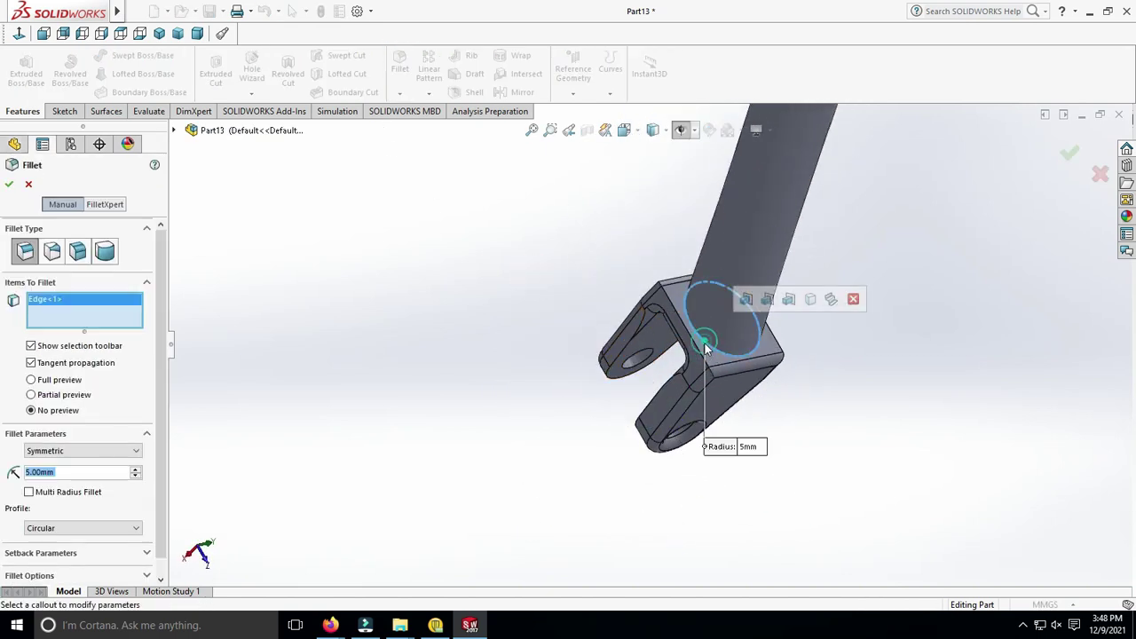
{"action": "left_click", "coordinate": [662, 371]}
{"action": "middle_click_drag", "start_coordinate": [672, 364], "coordinate": [933, 448]}
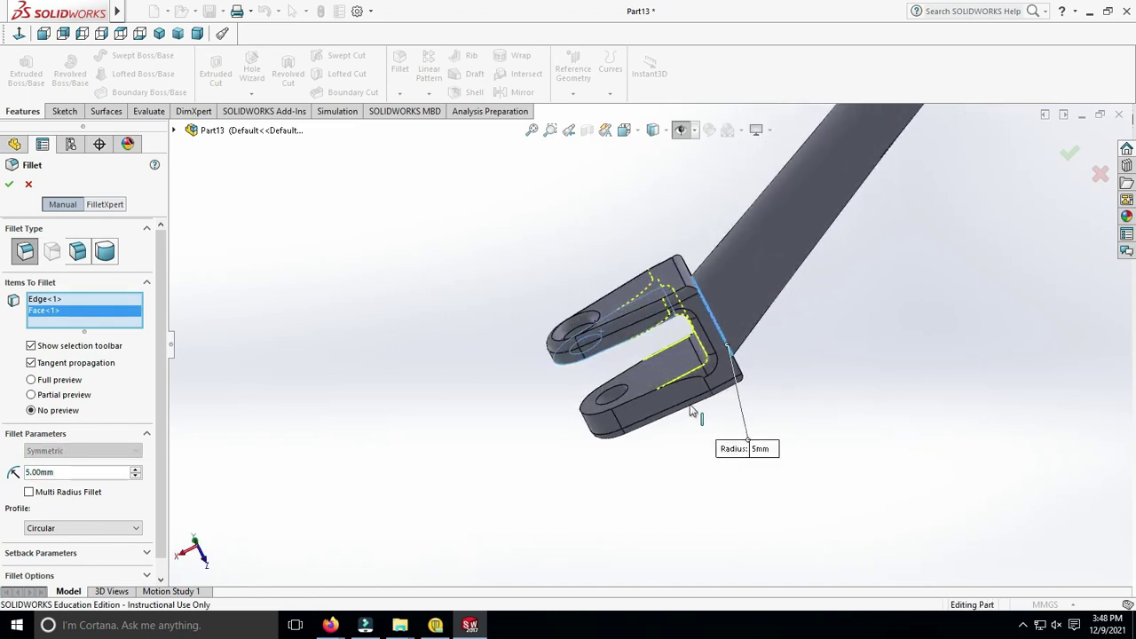
{"action": "left_click", "coordinate": [642, 378]}
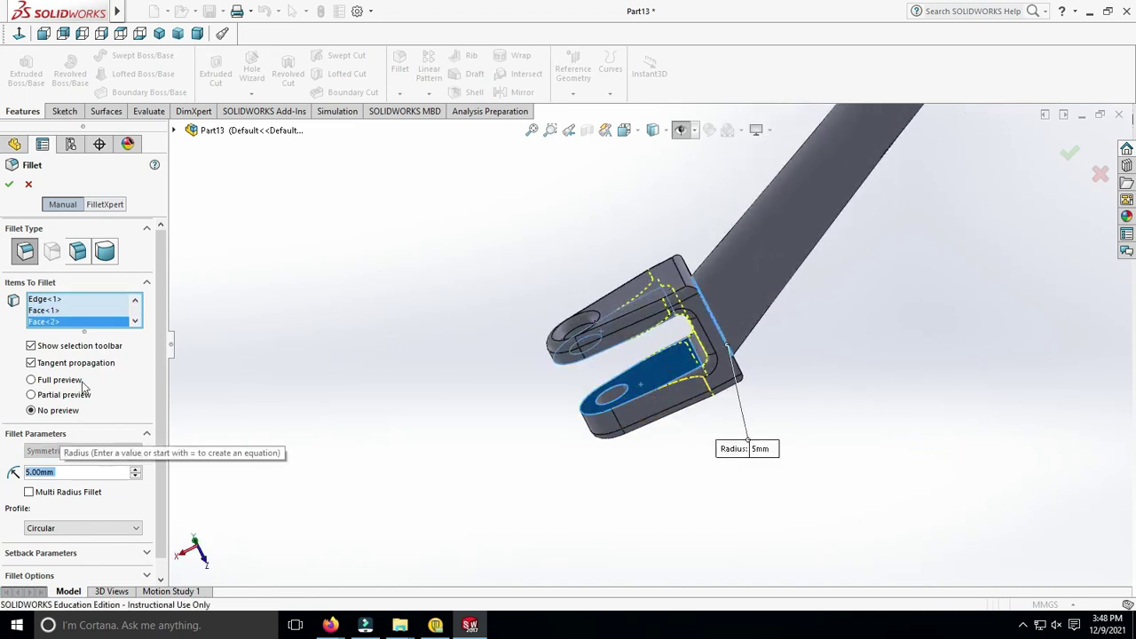
{"action": "left_click", "coordinate": [8, 184]}
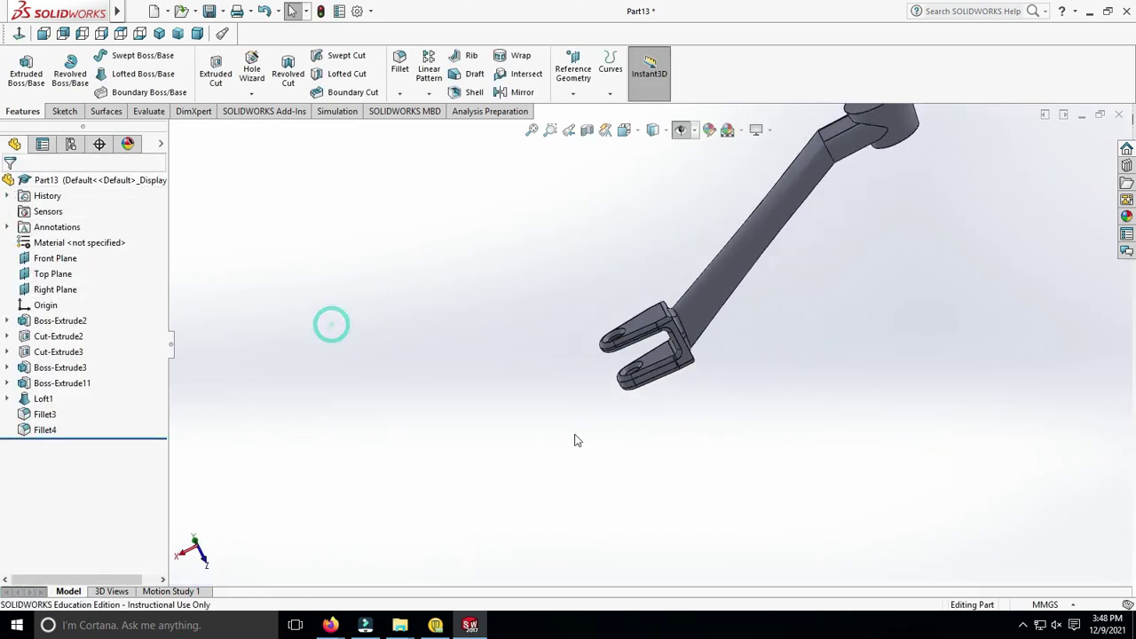
Add a 5 mm fillet on the edge where the shaft meets the boss
{"action": "middle_click_drag", "start_coordinate": [330, 323], "coordinate": [882, 203]}
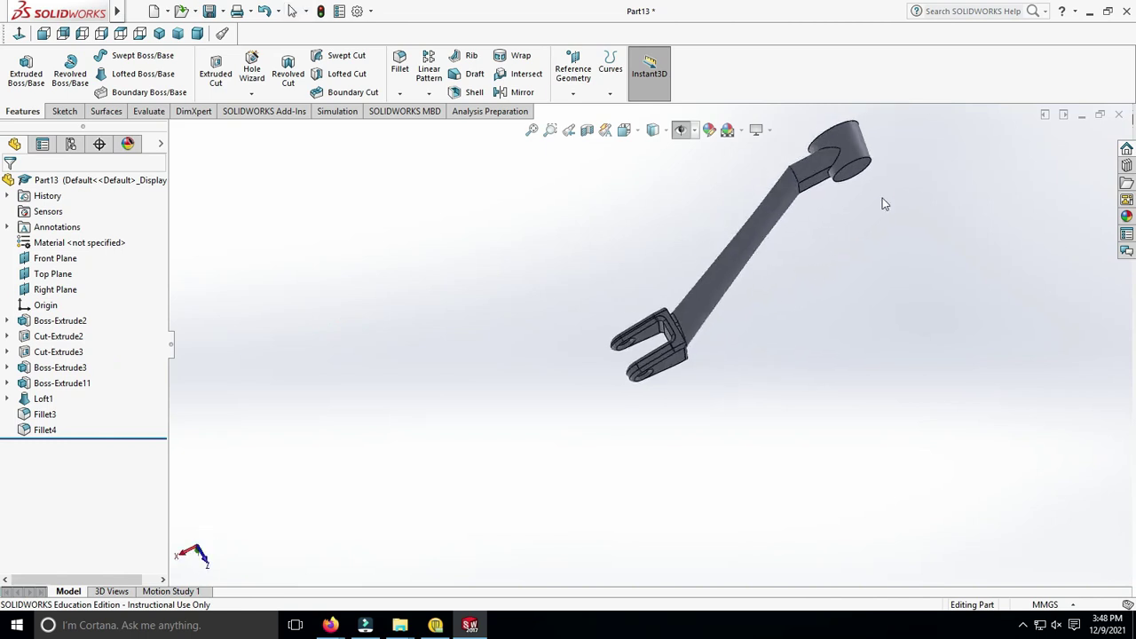
{"action": "left_click", "coordinate": [399, 67]}
{"action": "scroll", "coordinate": [797, 184], "scroll_direction": "down", "scroll_amount": 3}
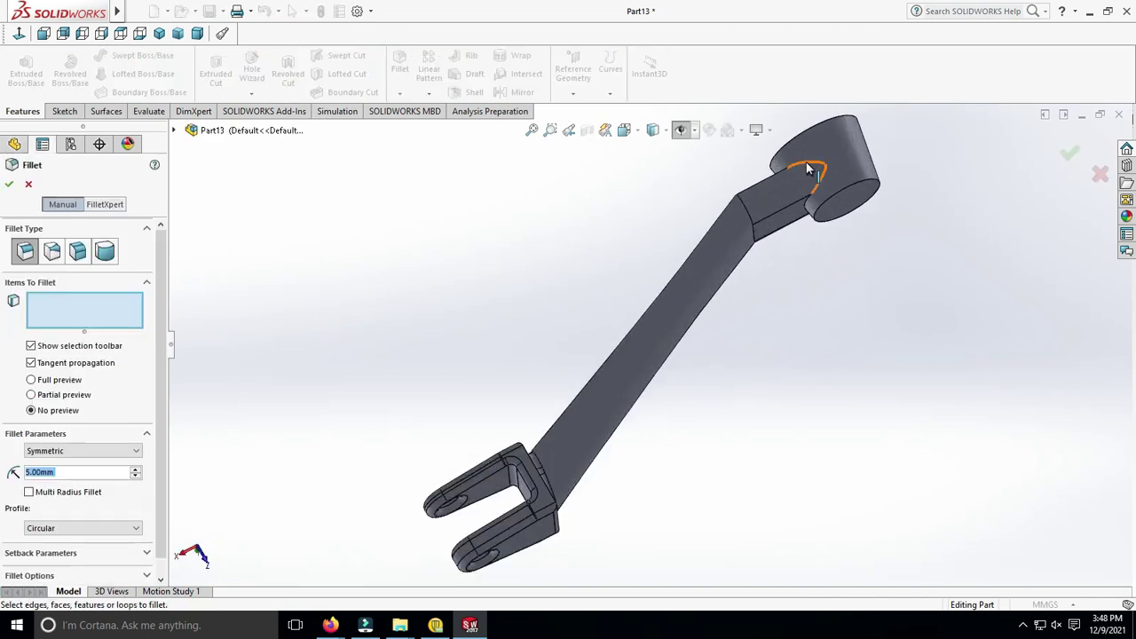
{"action": "left_click", "coordinate": [810, 169]}
{"action": "left_click", "coordinate": [12, 185]}
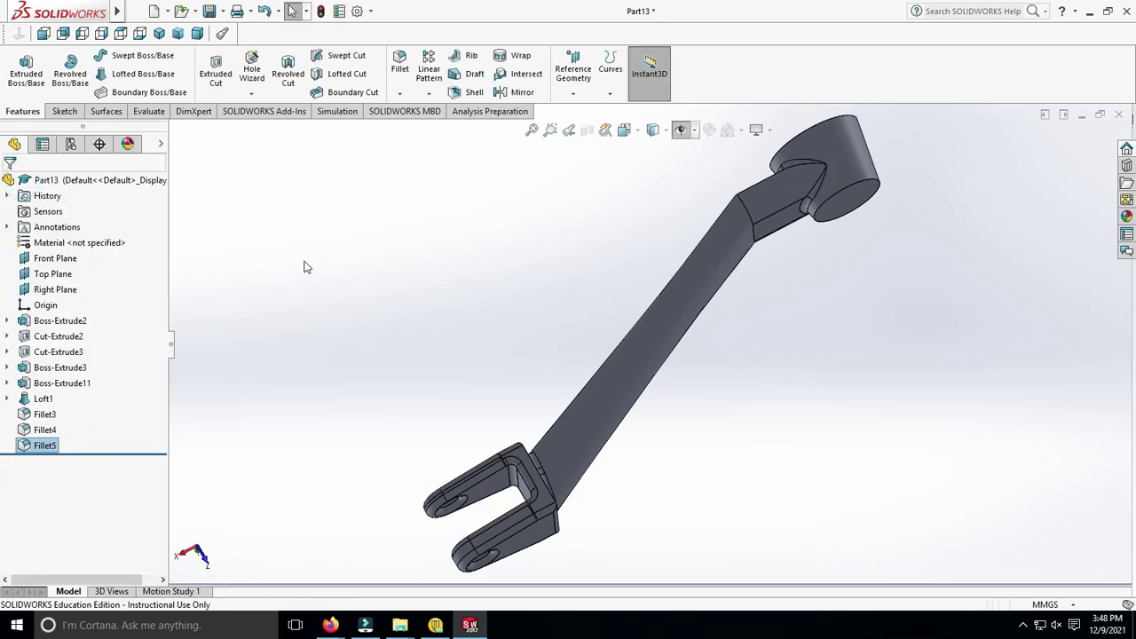
{"action": "scroll", "coordinate": [845, 464], "scroll_direction": "up", "scroll_amount": 3}
{"action": "mouse_move", "coordinate": [844, 464]}
{"action": "middle_mouse_down"}
{"action": "mouse_move", "coordinate": [882, 468]}
{"action": "mouse_move", "coordinate": [939, 527]}
{"action": "mouse_move", "coordinate": [918, 544]}
{"action": "middle_mouse_up"}
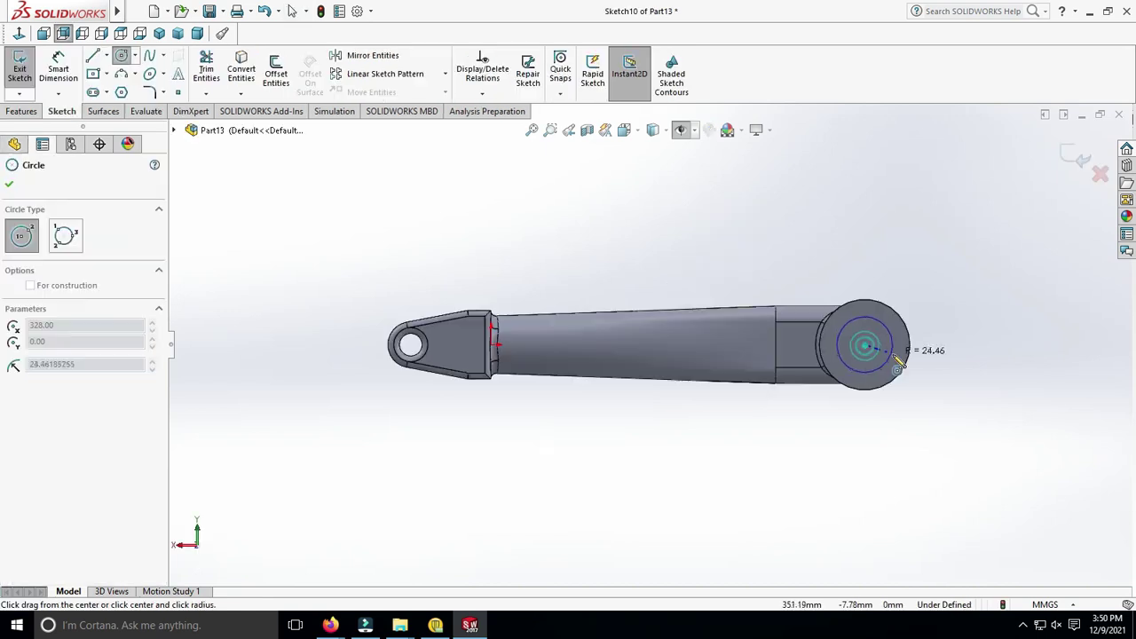
Dimension the boss-top circle to Ø30 mm and extrude it as the pin
{"action": "left_click", "coordinate": [943, 277]}
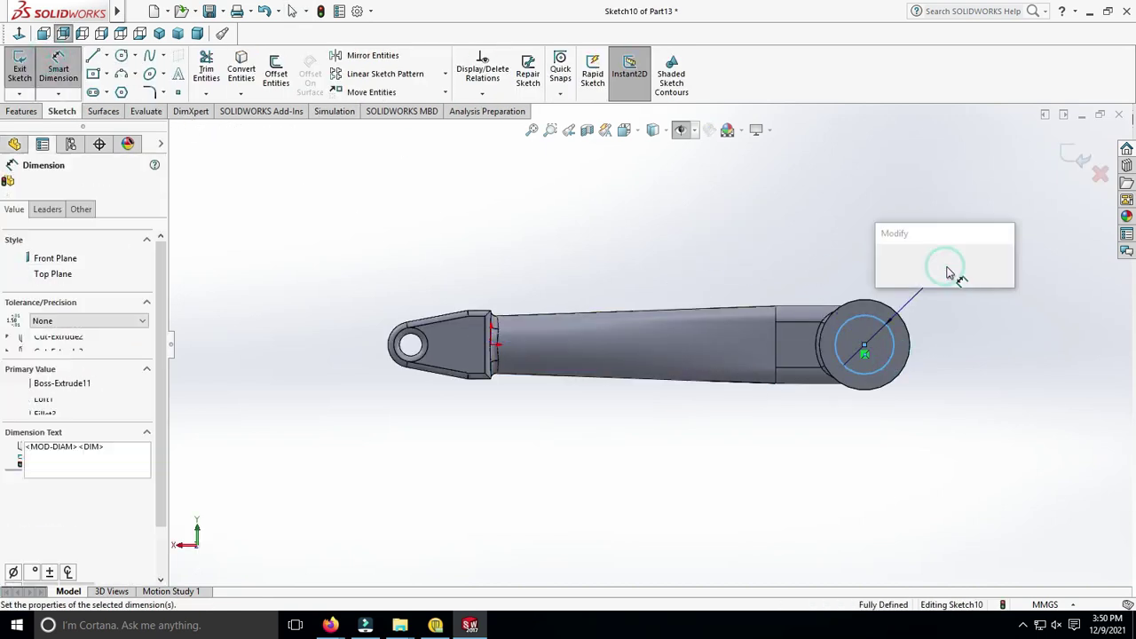
{"action": "type", "text": "30.00mm"}
{"action": "left_click", "coordinate": [954, 140]}
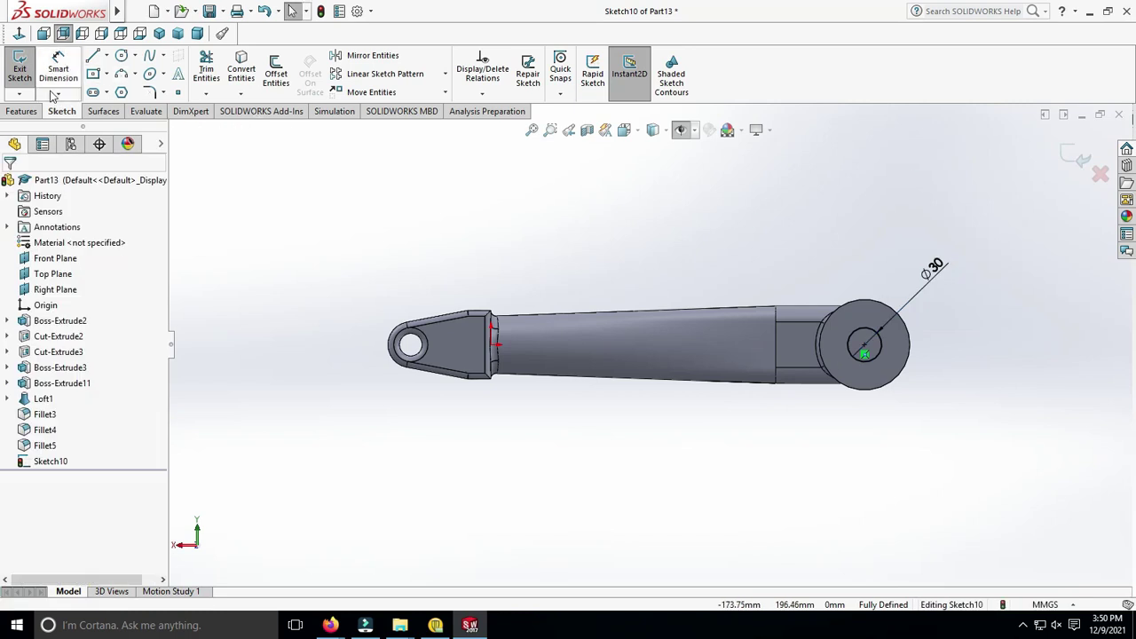
{"action": "left_click", "coordinate": [29, 105]}
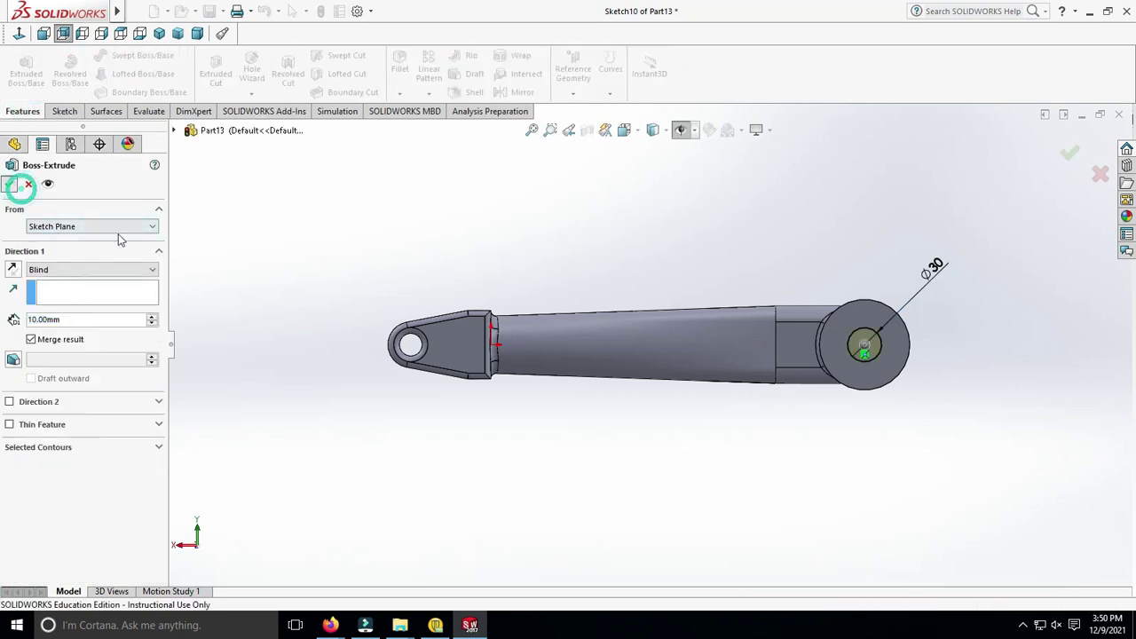
{"action": "mouse_move", "coordinate": [236, 241]}
{"action": "middle_mouse_down"}
{"action": "mouse_move", "coordinate": [779, 442]}
{"action": "mouse_move", "coordinate": [805, 298]}
{"action": "middle_mouse_up"}
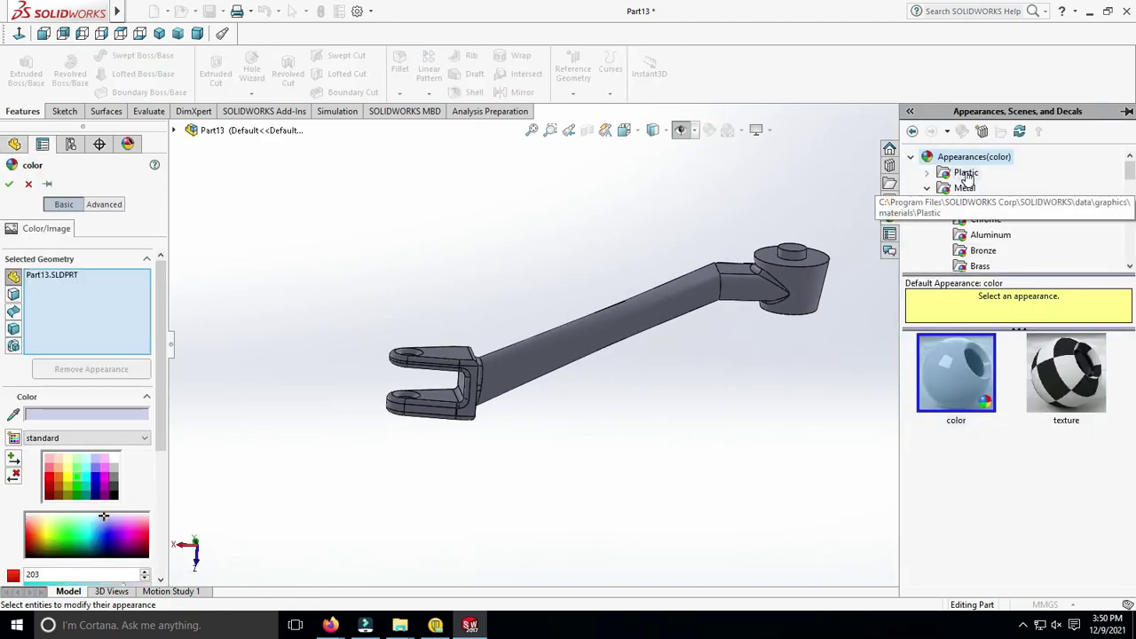
Apply the satin finish titanium appearance and a Plain White scene background
{"action": "left_click", "coordinate": [958, 190]}
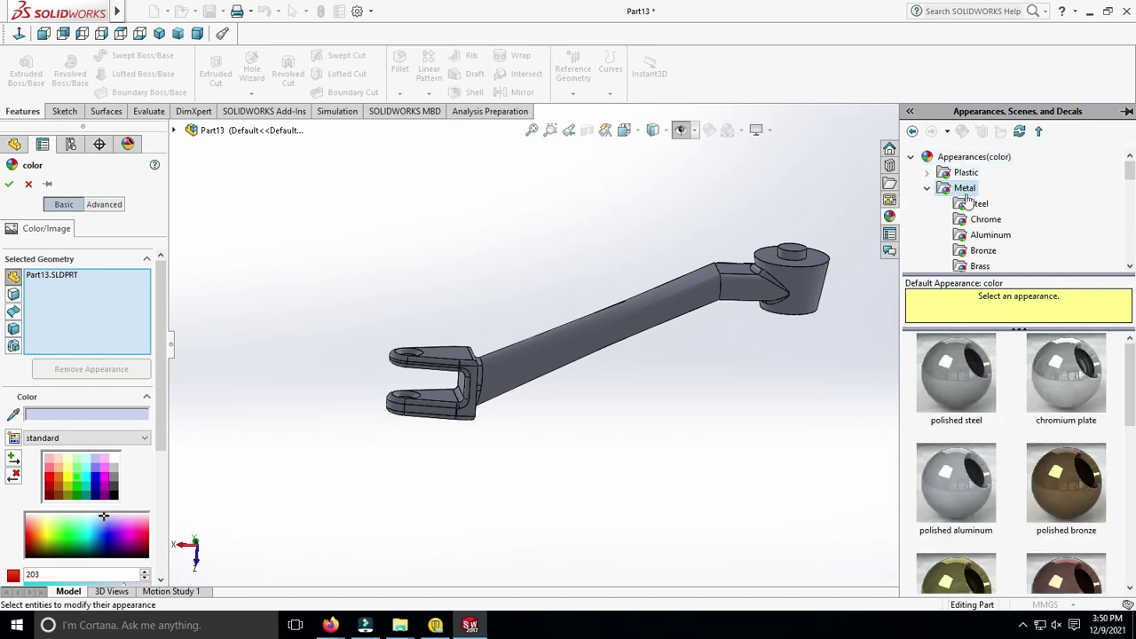
{"action": "scroll", "coordinate": [963, 400], "scroll_direction": "down", "scroll_amount": 3}
{"action": "scroll", "coordinate": [963, 399], "scroll_direction": "down", "scroll_amount": 2}
{"action": "left_click", "coordinate": [962, 360]}
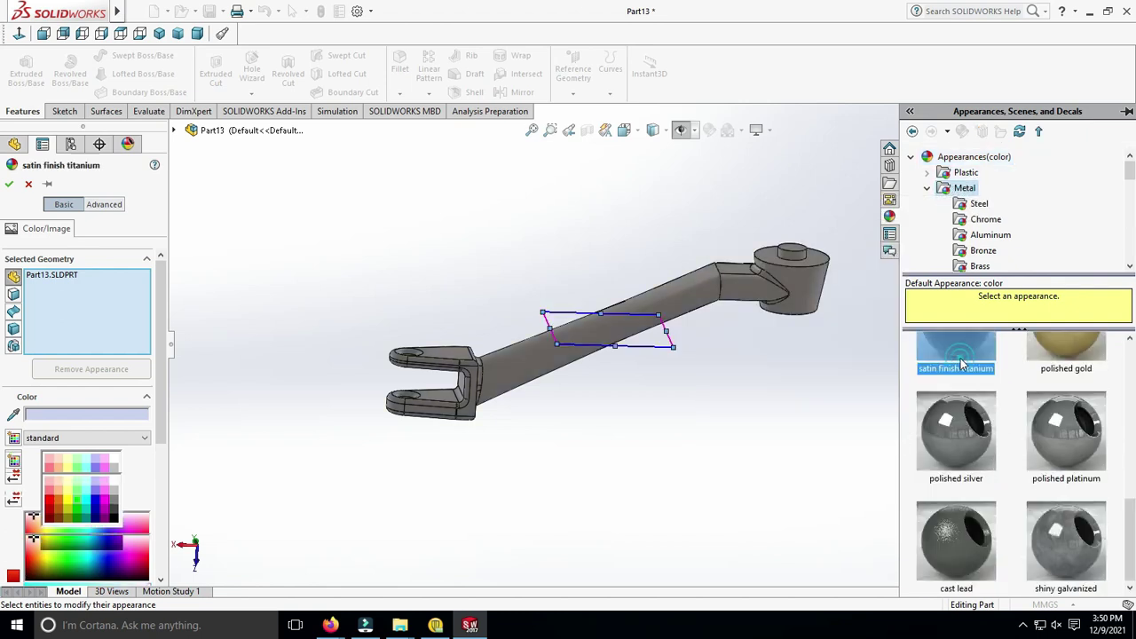
{"action": "left_click", "coordinate": [9, 185]}
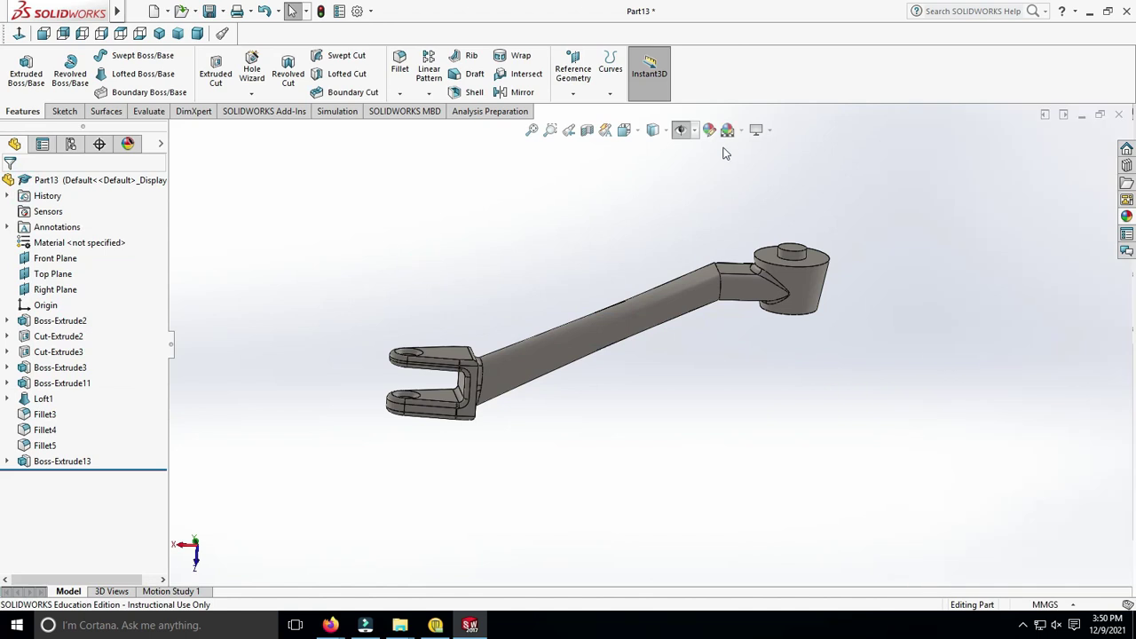
{"action": "left_click", "coordinate": [742, 131]}
{"action": "left_click", "coordinate": [750, 166]}
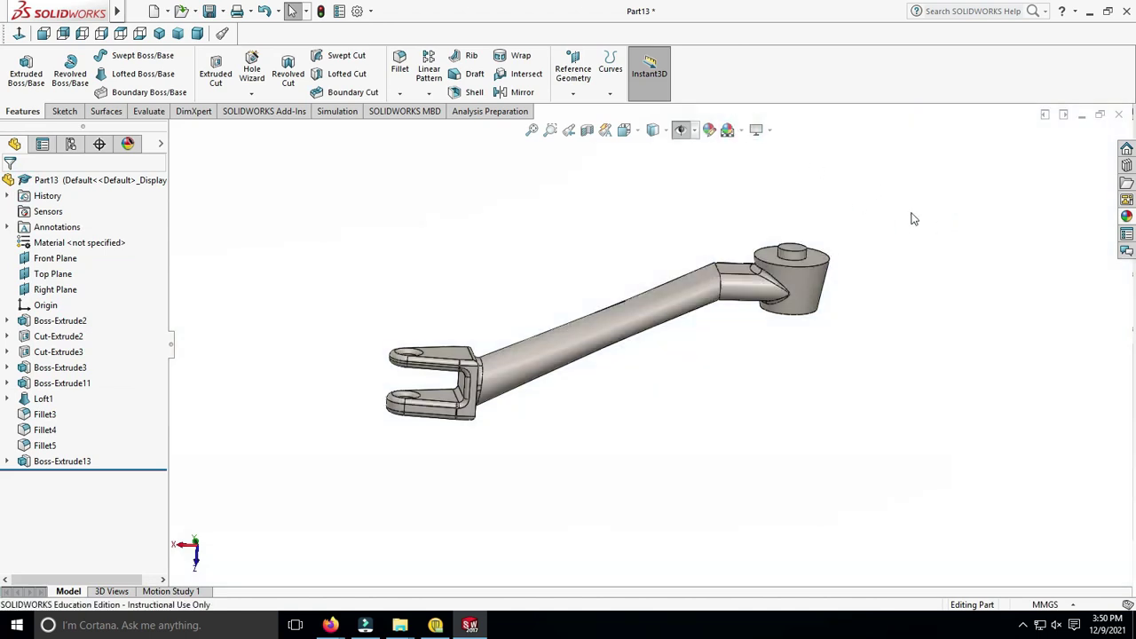
Orbit the titanium link, snap to isometric, and play Motion Study 1
{"action": "mouse_move", "coordinate": [915, 220]}
{"action": "middle_mouse_down"}
{"action": "mouse_move", "coordinate": [776, 426]}
{"action": "mouse_move", "coordinate": [928, 249]}
{"action": "mouse_move", "coordinate": [883, 246]}
{"action": "mouse_move", "coordinate": [834, 146]}
{"action": "mouse_move", "coordinate": [873, 207]}
{"action": "middle_mouse_up"}
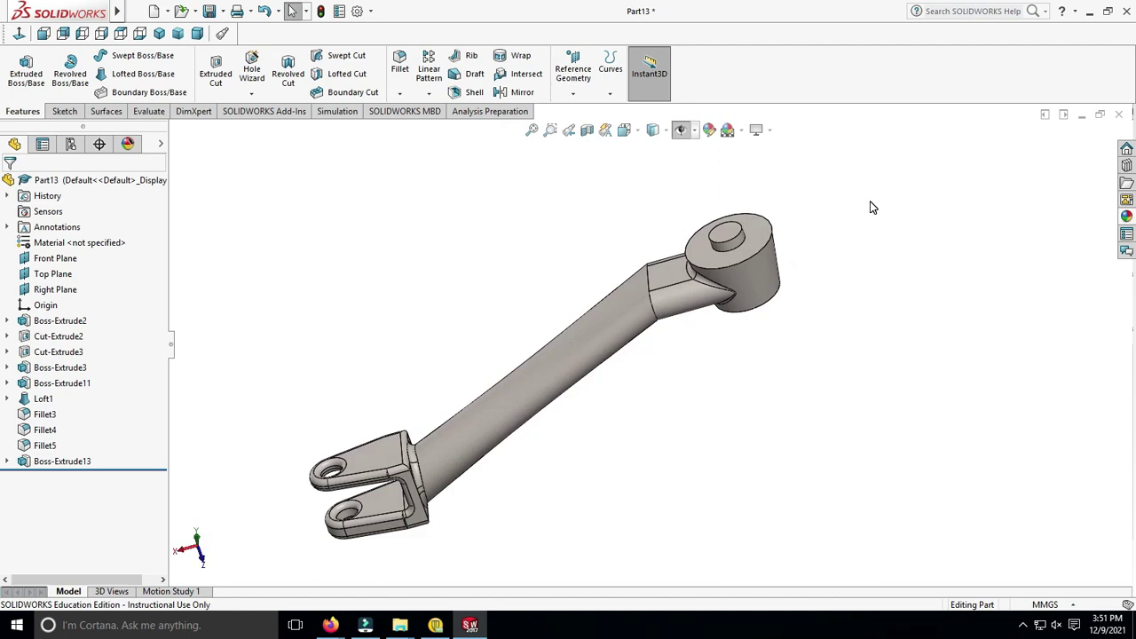
{"action": "mouse_move", "coordinate": [763, 462]}
{"action": "middle_mouse_down"}
{"action": "mouse_move", "coordinate": [532, 368]}
{"action": "mouse_move", "coordinate": [627, 424]}
{"action": "mouse_move", "coordinate": [409, 239]}
{"action": "middle_mouse_up"}
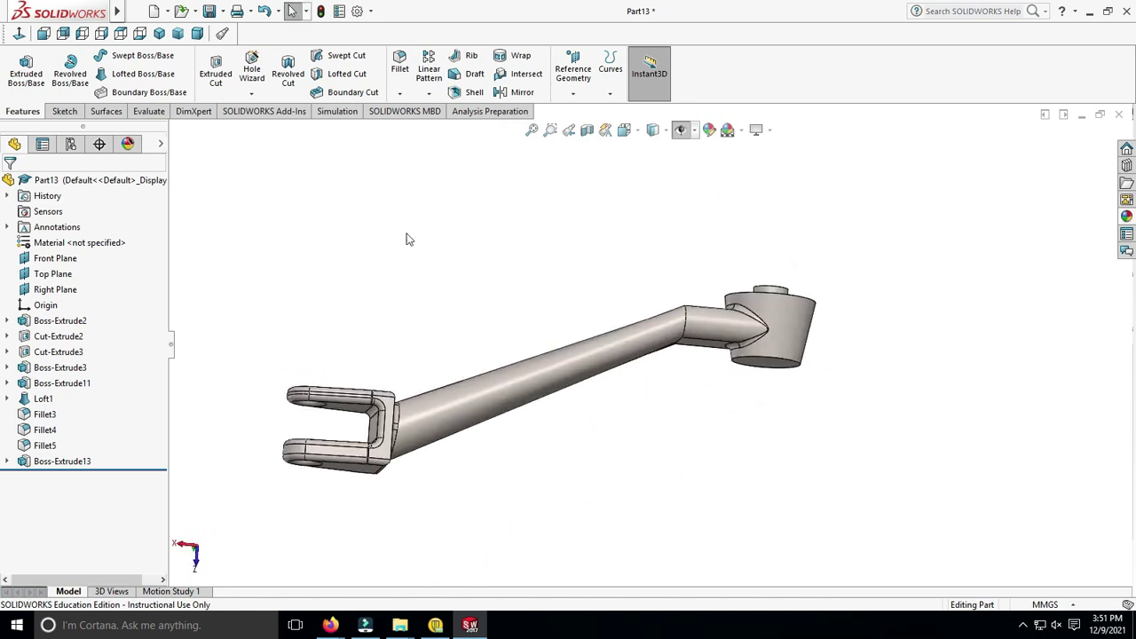
{"action": "left_click", "coordinate": [164, 33]}
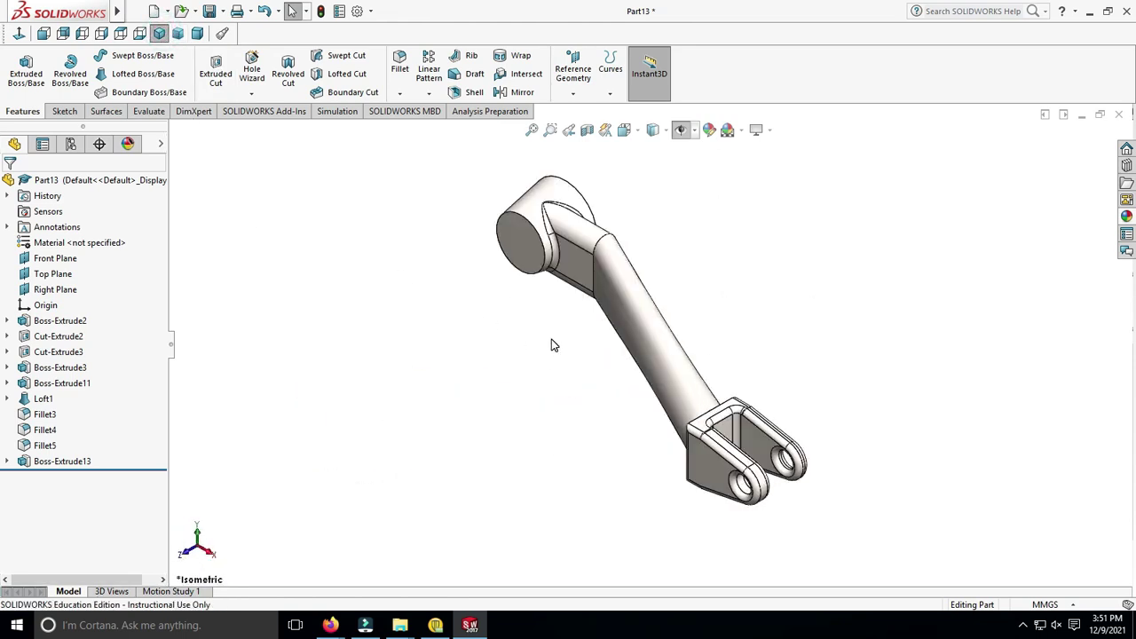
{"action": "mouse_move", "coordinate": [551, 345]}
{"action": "middle_mouse_down"}
{"action": "mouse_move", "coordinate": [447, 357]}
{"action": "mouse_move", "coordinate": [400, 272]}
{"action": "middle_mouse_up"}
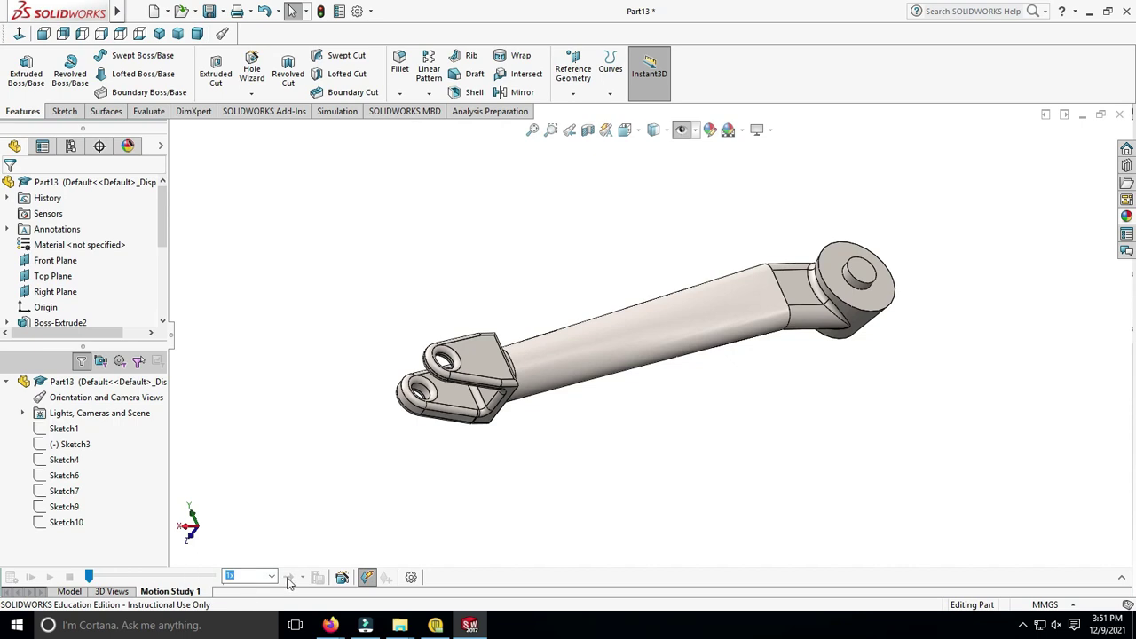
{"action": "left_click", "coordinate": [51, 578]}
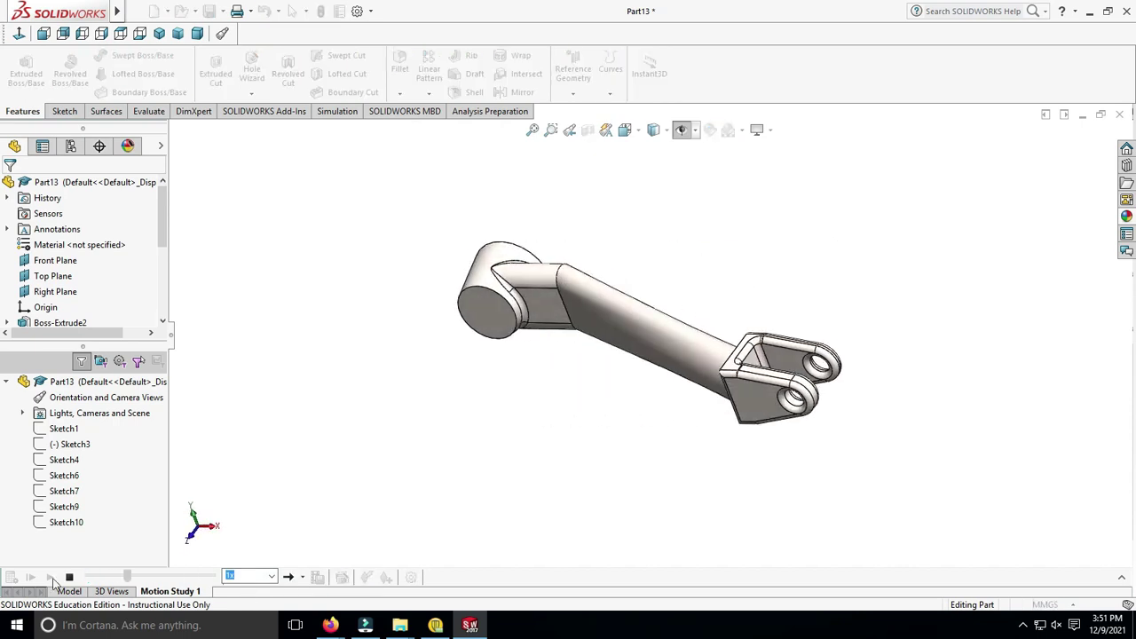